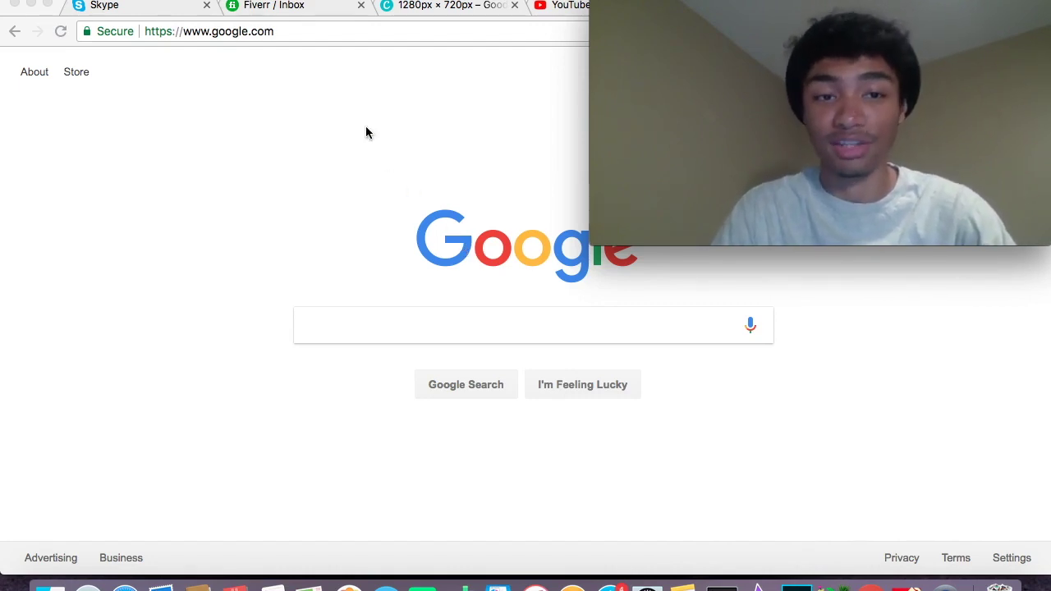
Step: Search Google for "amazon new releases" and open the Amazon.com New Releases page from the results
click(246, 0)
click(256, 11)
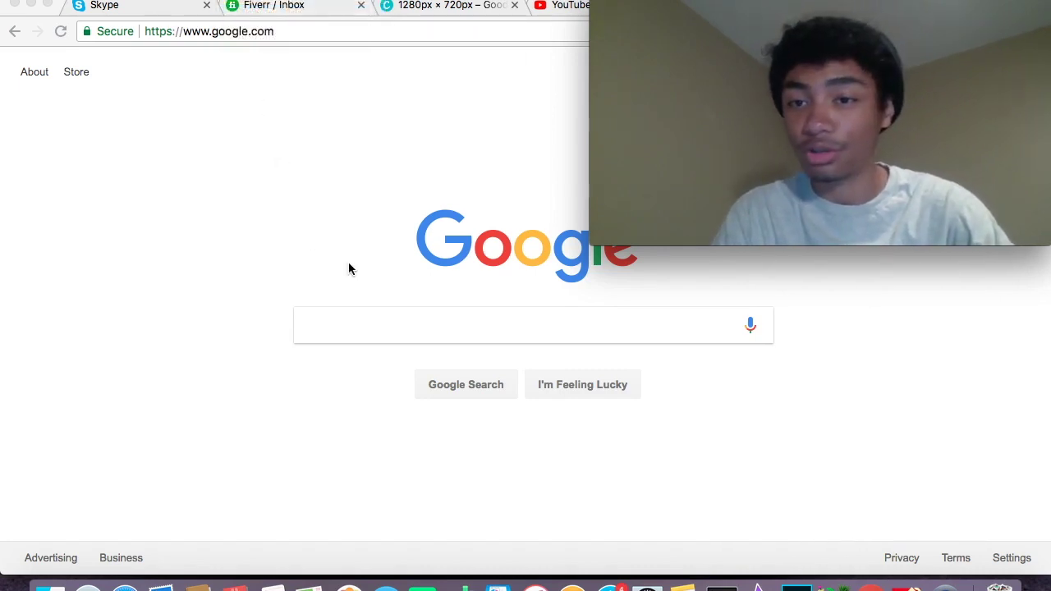
click(420, 325)
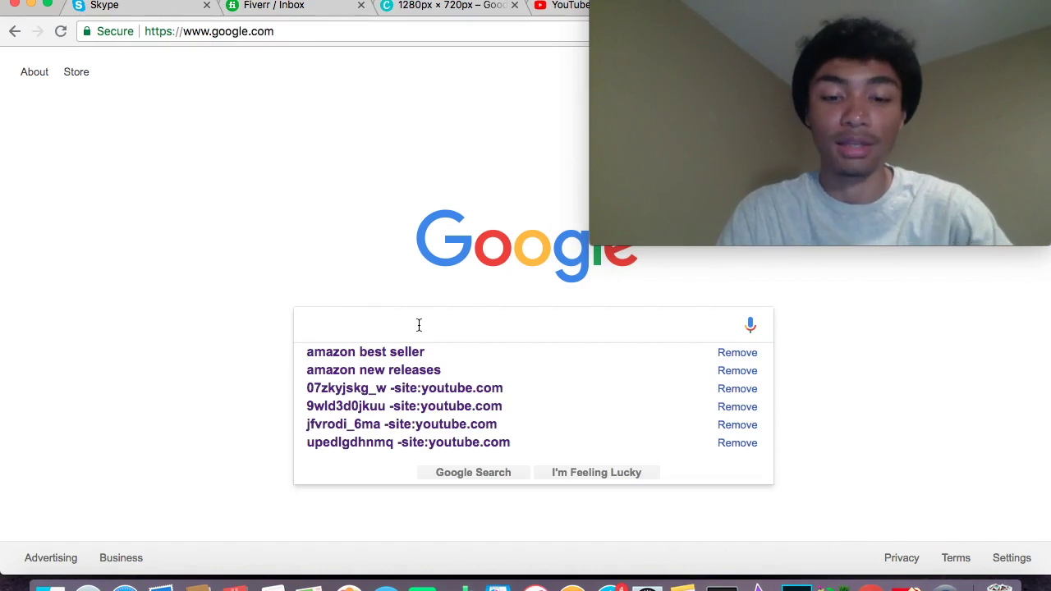
click(364, 370)
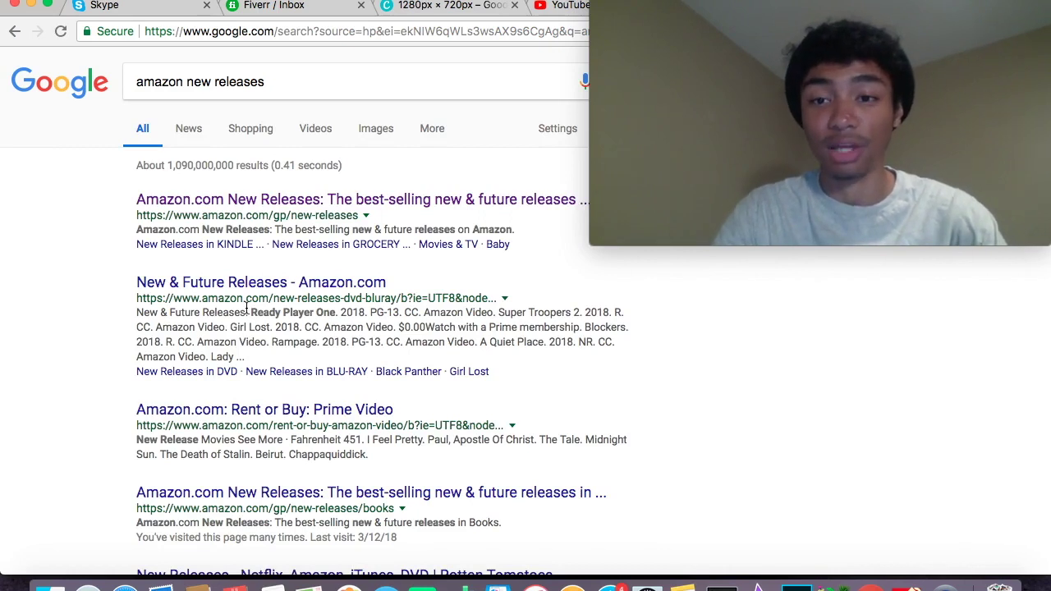
click(267, 202)
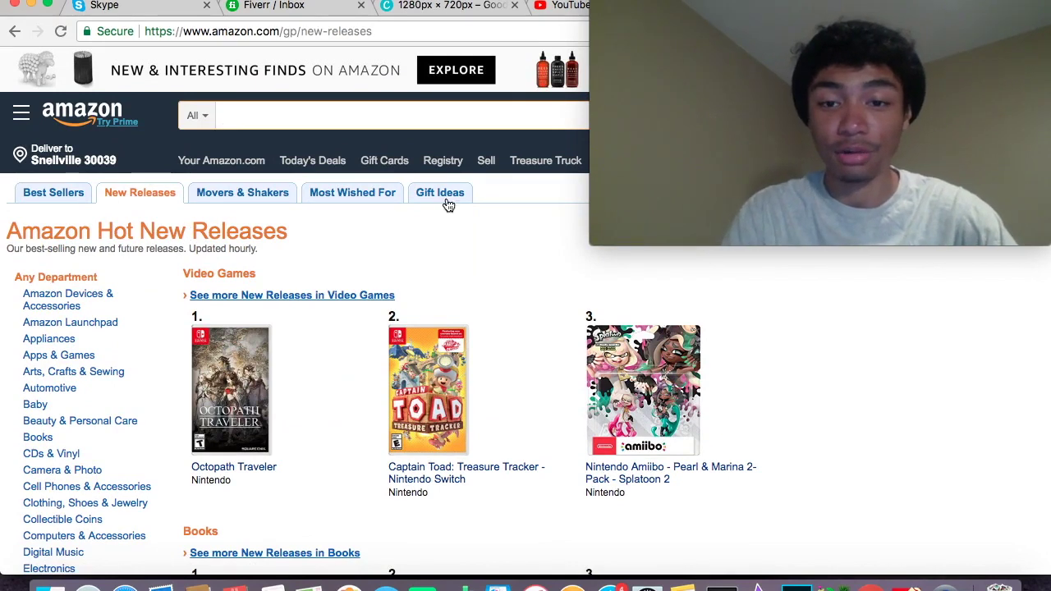
Step: Move the webcam window clear of the page and open the Pet Supplies department of Amazon Hot New Releases
mouse_move(580, 237)
drag(595, 238, 700, 182)
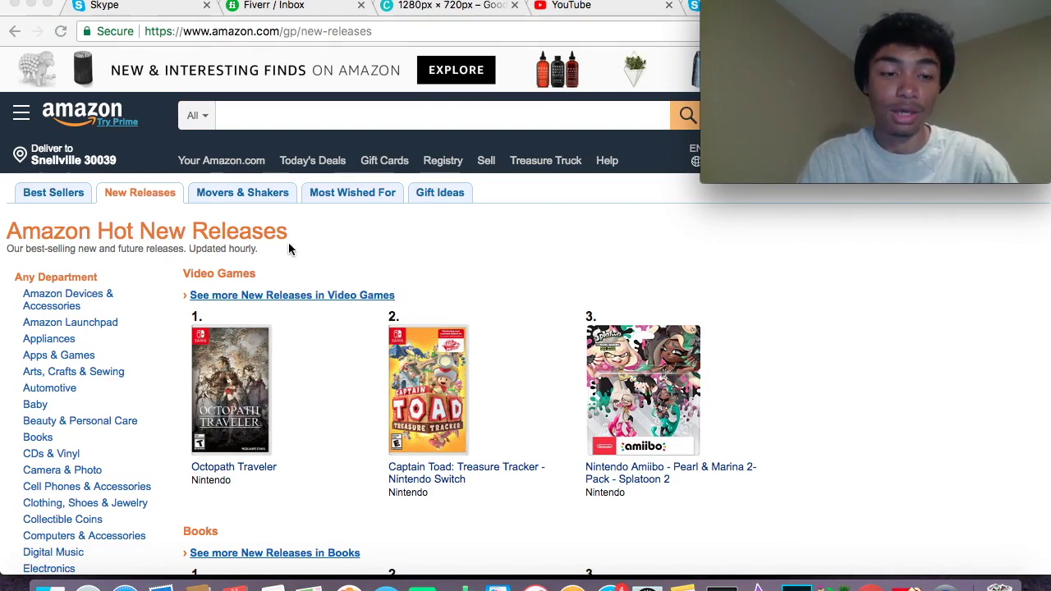
scroll(288, 243, down, 2)
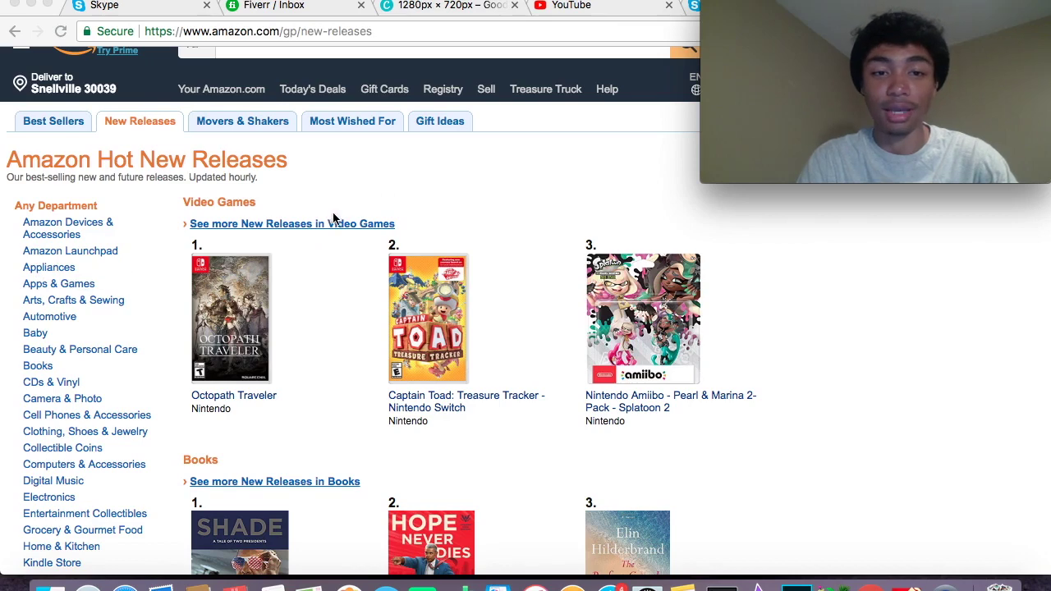
scroll(91, 304, down, 1)
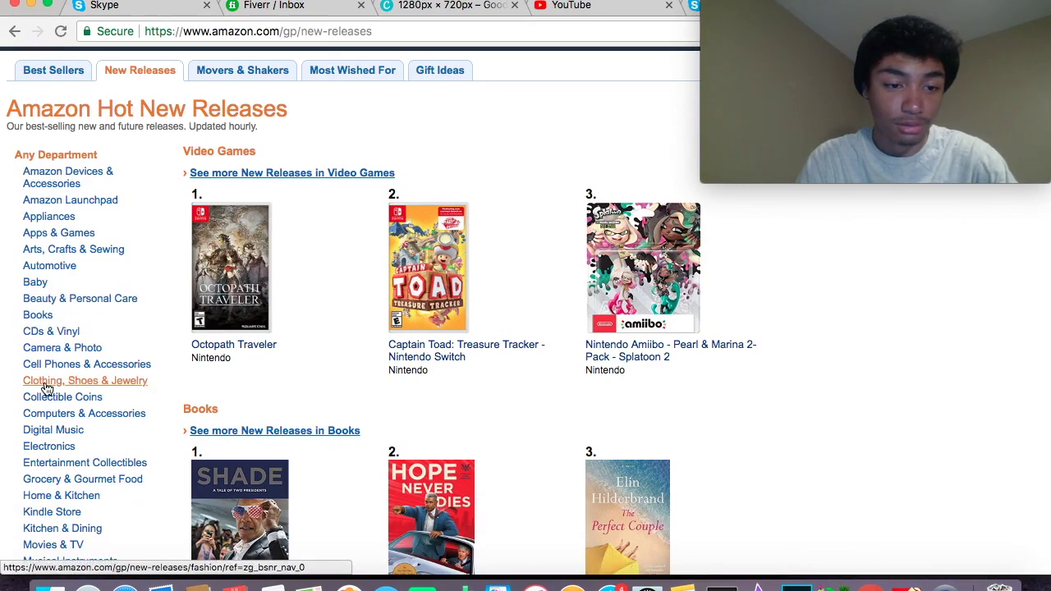
scroll(47, 387, down, 2)
scroll(47, 387, down, 1)
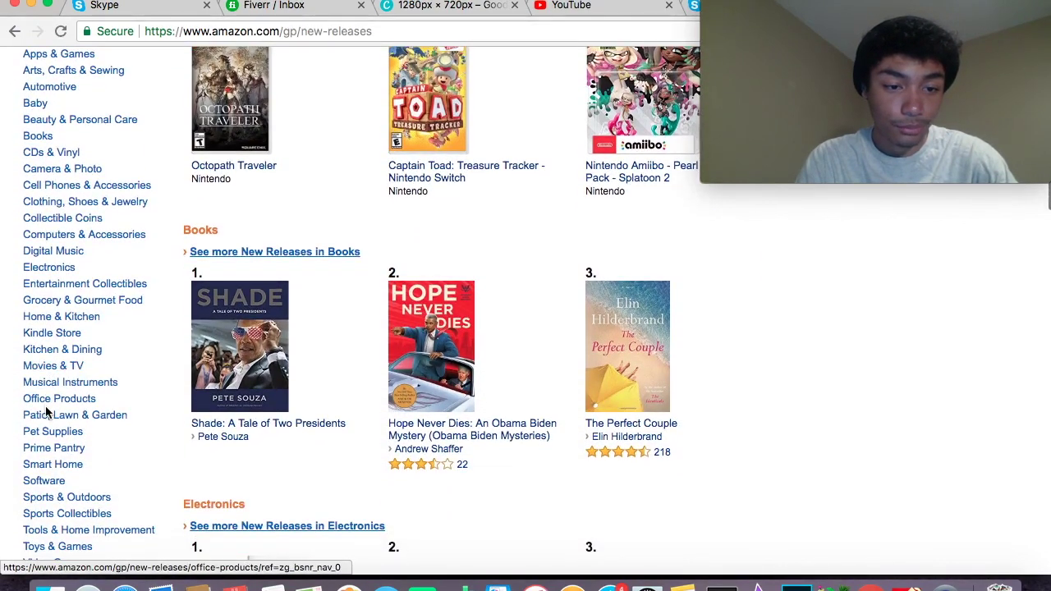
click(50, 433)
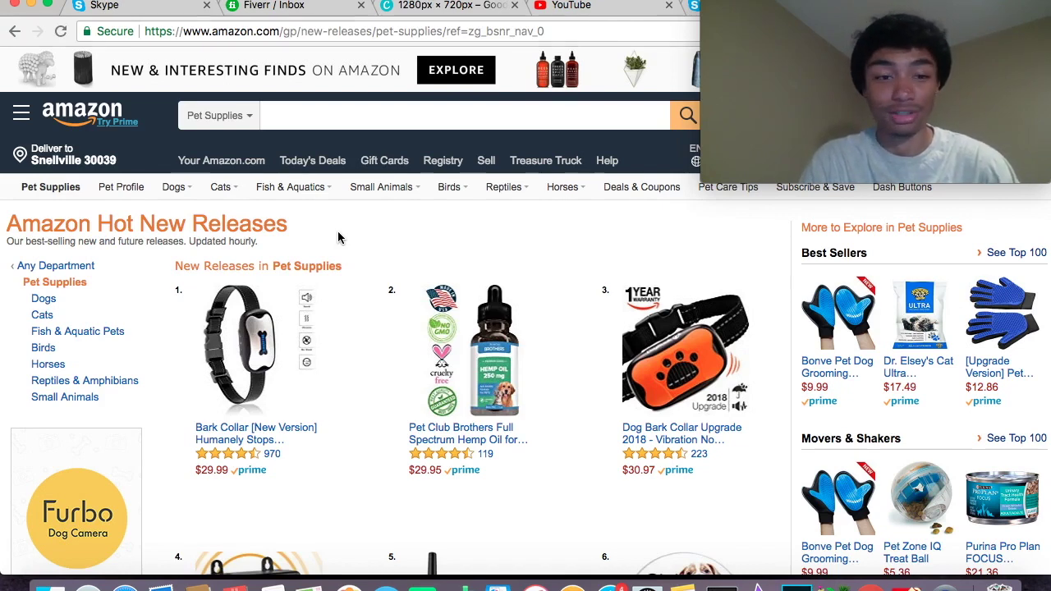
Step: Narrow the Pet Supplies new releases to Dogs and its Apparel & Accessories subcategory
scroll(338, 232, down, 1)
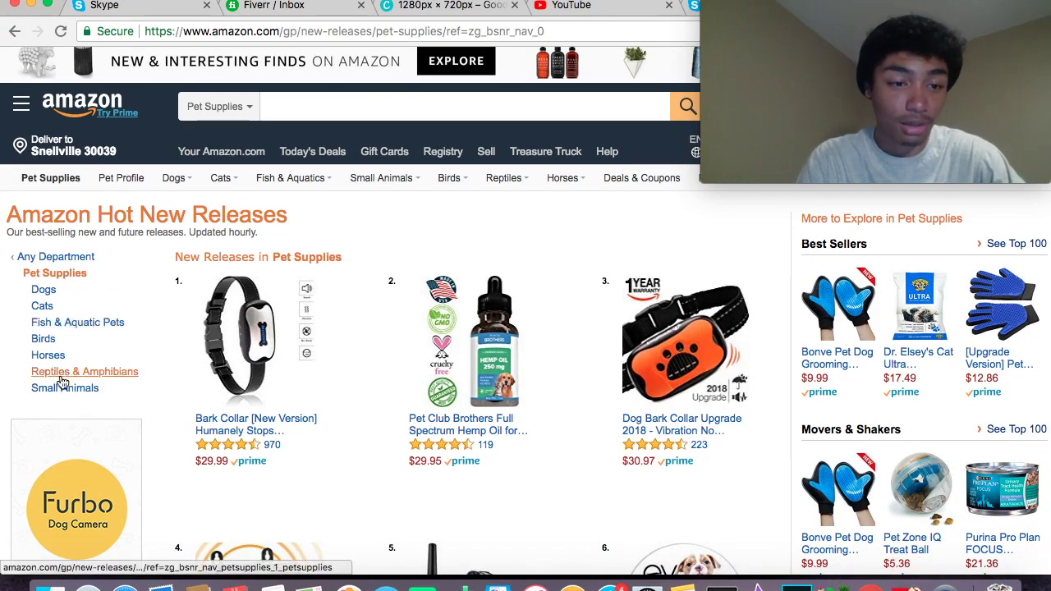
click(47, 293)
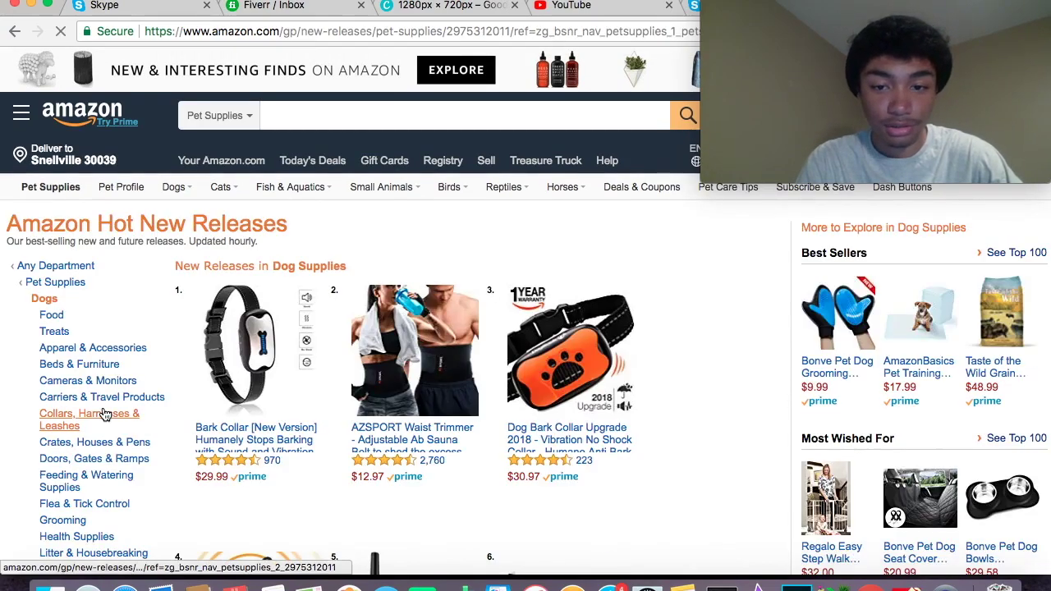
scroll(332, 400, down, 5)
scroll(332, 400, up, 4)
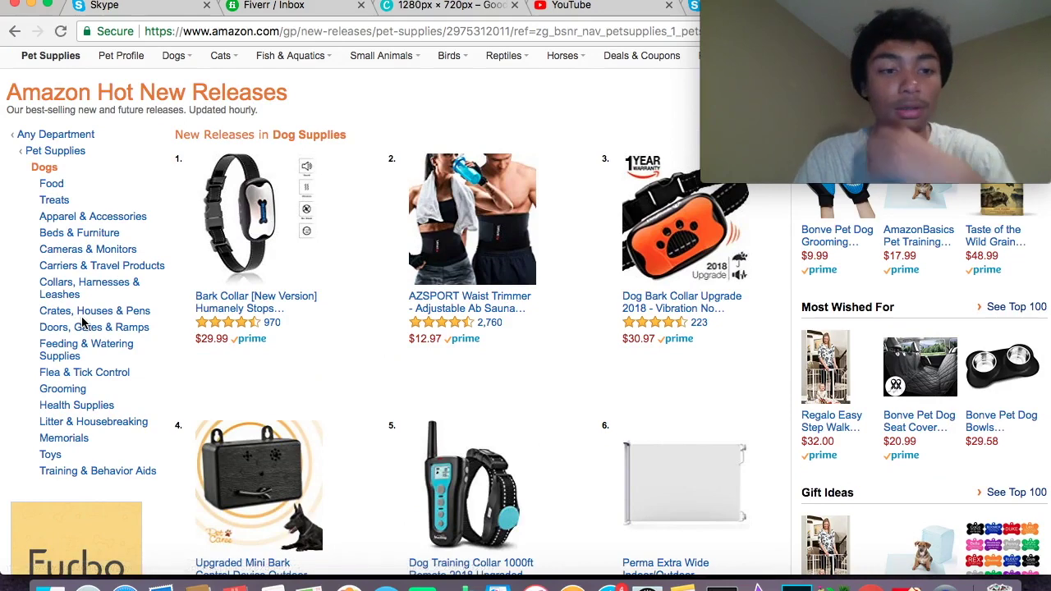
click(67, 220)
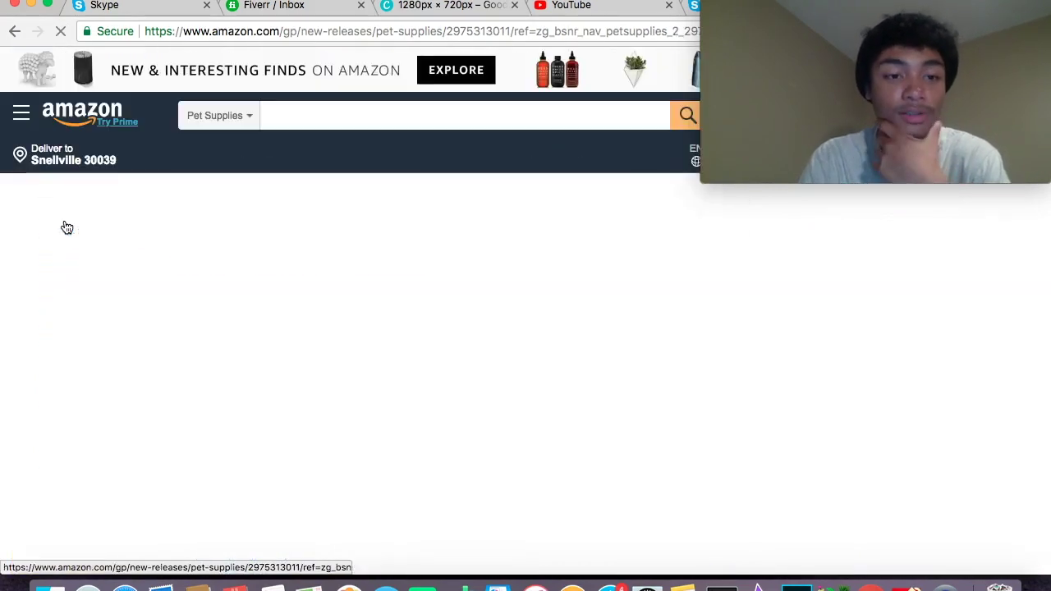
Step: Look through the new releases in Dog Apparel & Accessories for possible product ideas
scroll(335, 355, down, 6)
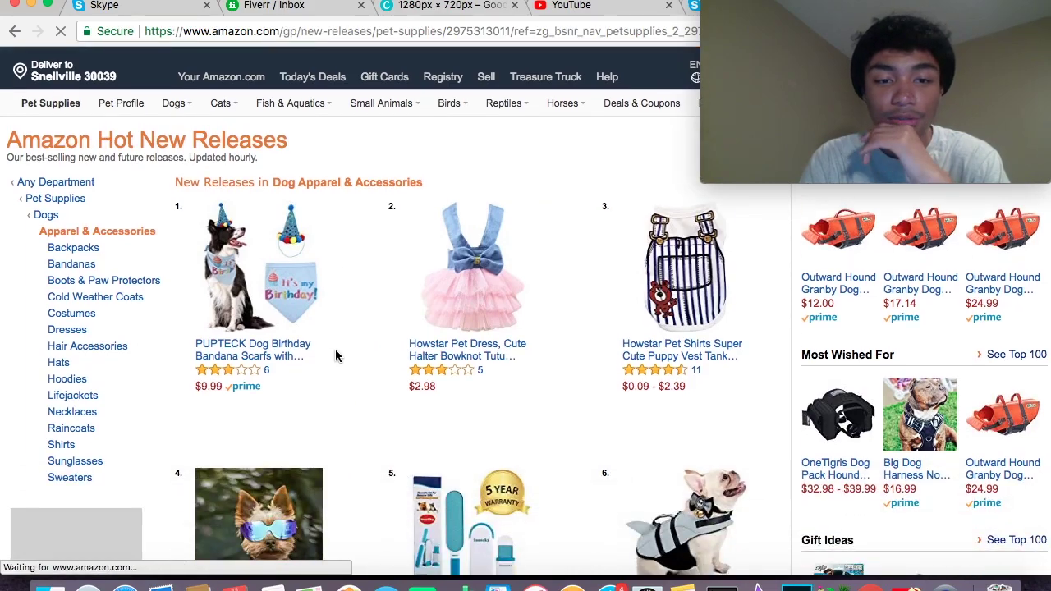
scroll(335, 355, down, 4)
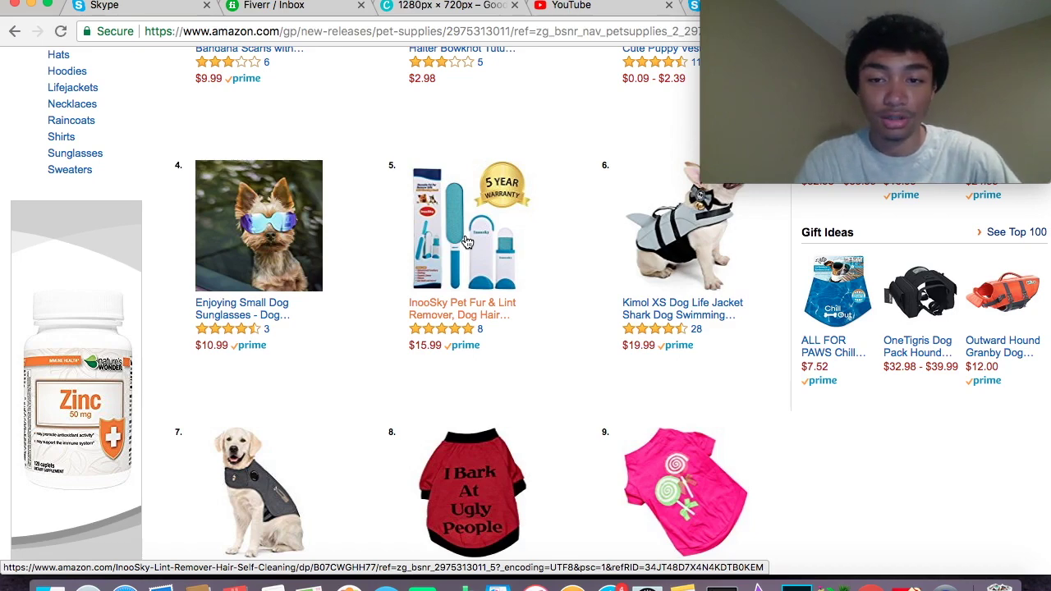
scroll(465, 242, down, 3)
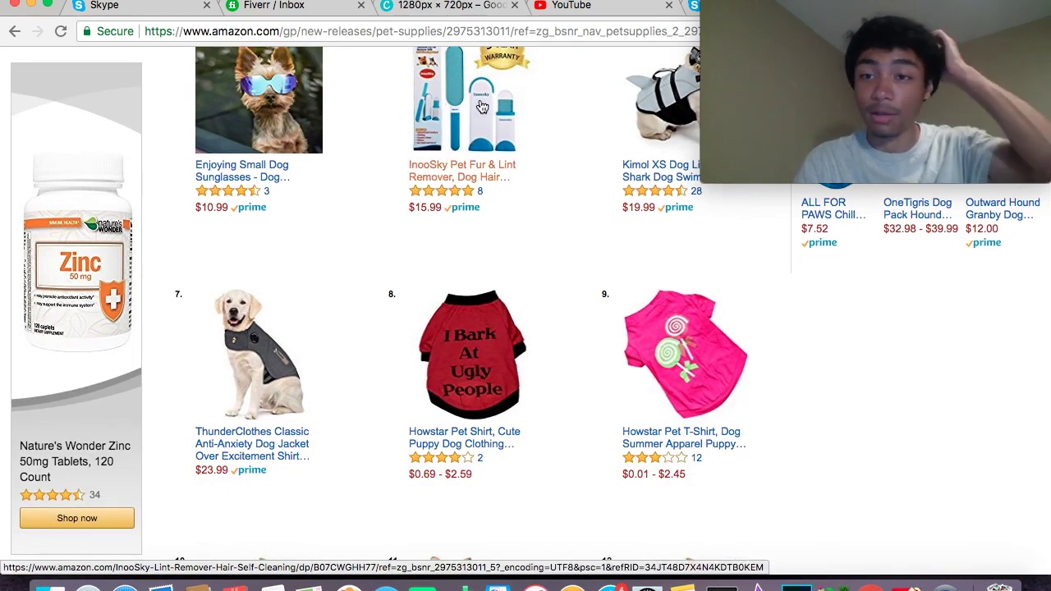
scroll(482, 107, down, 7)
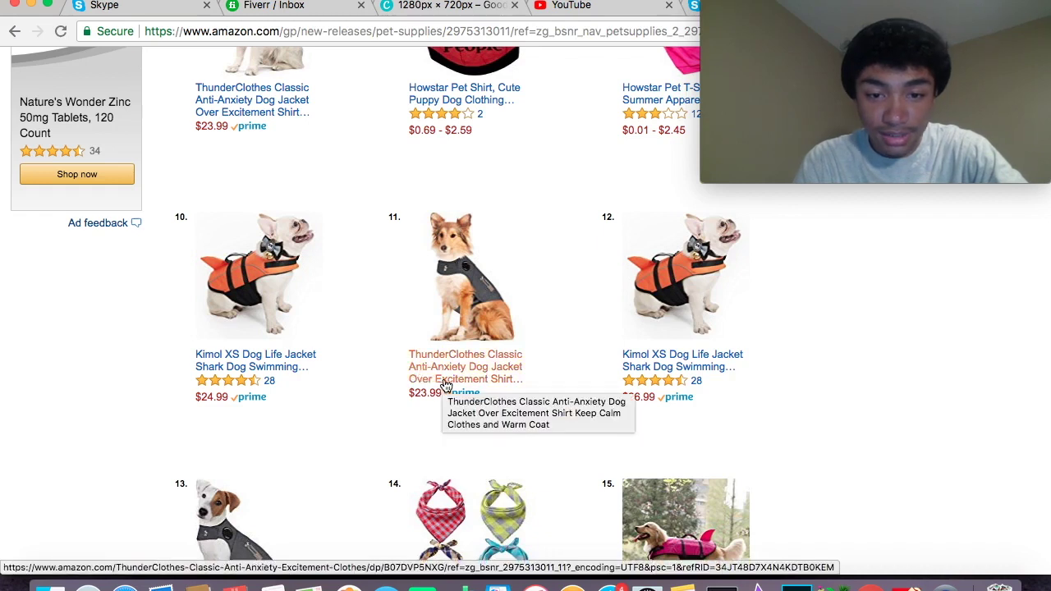
scroll(363, 344, up, 10)
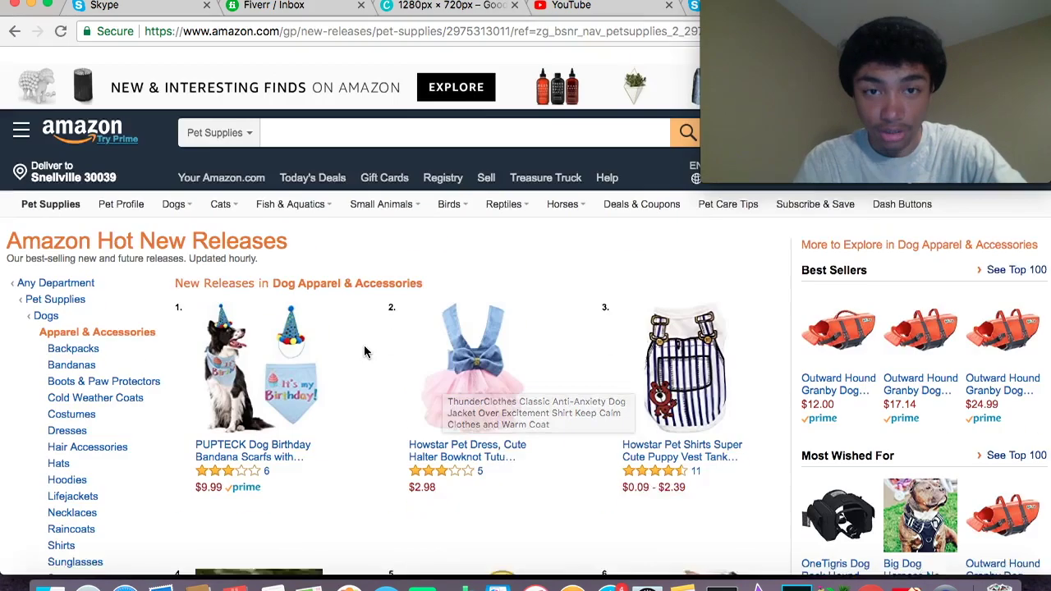
Step: Open the Amazon home page in a new browser tab and get its product search ready for a query
mouse_move(746, 2)
drag(746, 2, 140, 2)
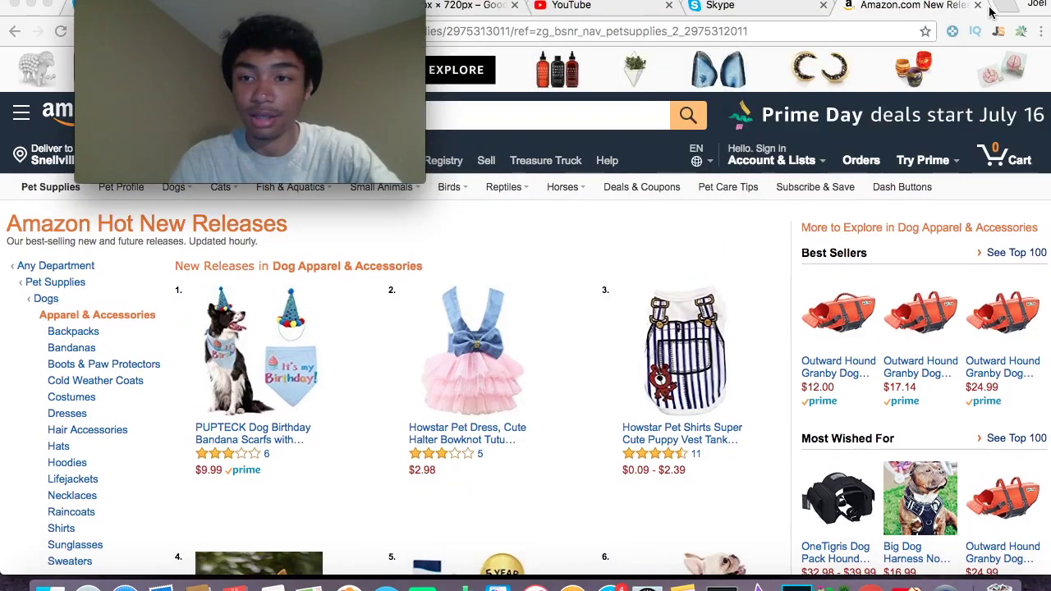
key(super+t)
text(amazon)
key(Return)
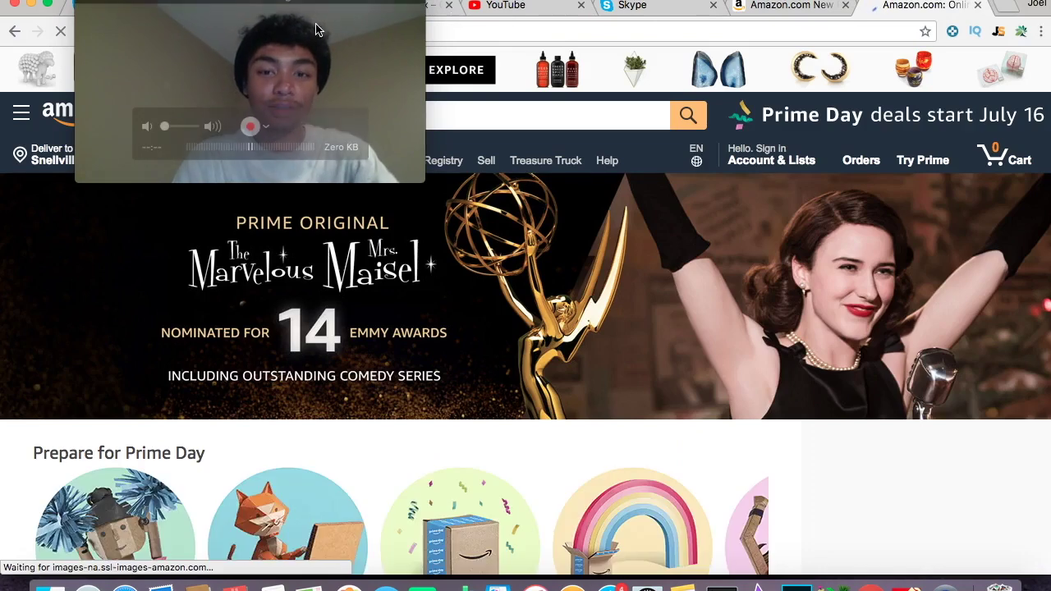
drag(316, 30, 962, 30)
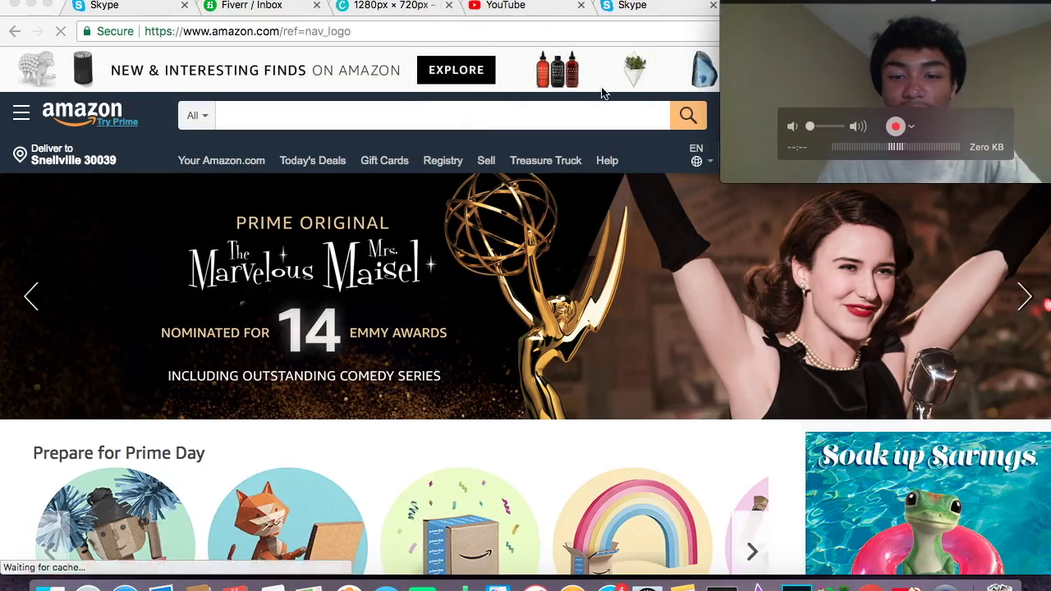
click(356, 112)
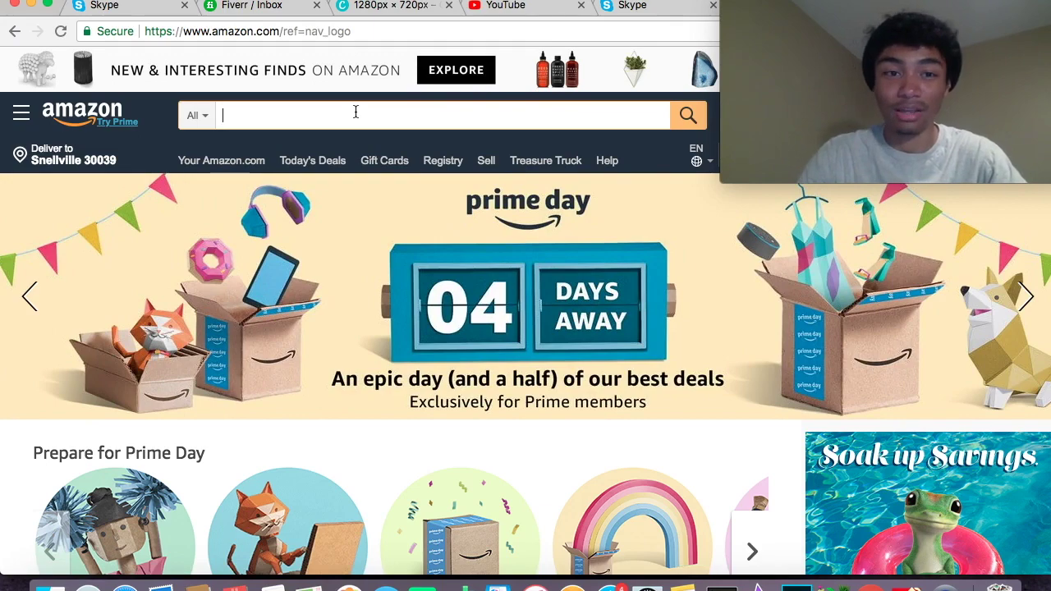
Step: Return to the Dog Apparel & Accessories new releases and look for a product to research
drag(865, 7, 216, 5)
click(804, 5)
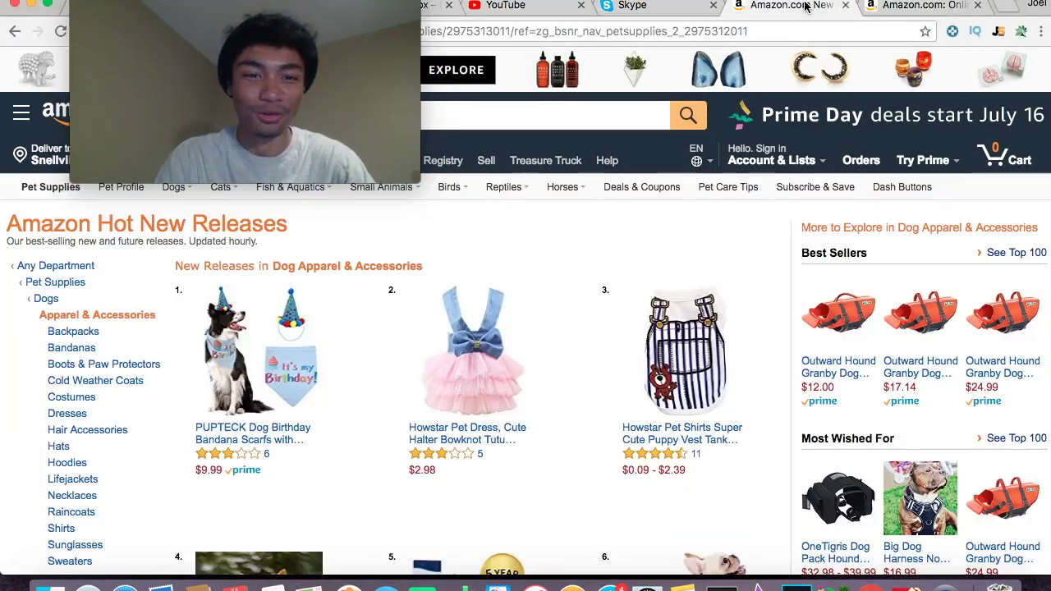
scroll(435, 331, down, 10)
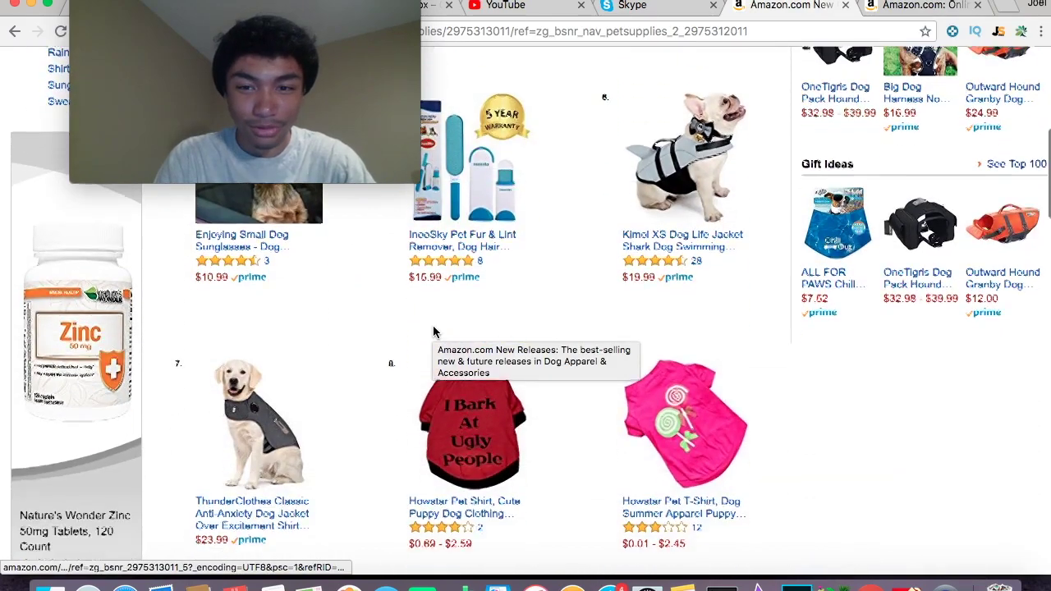
scroll(434, 332, down, 5)
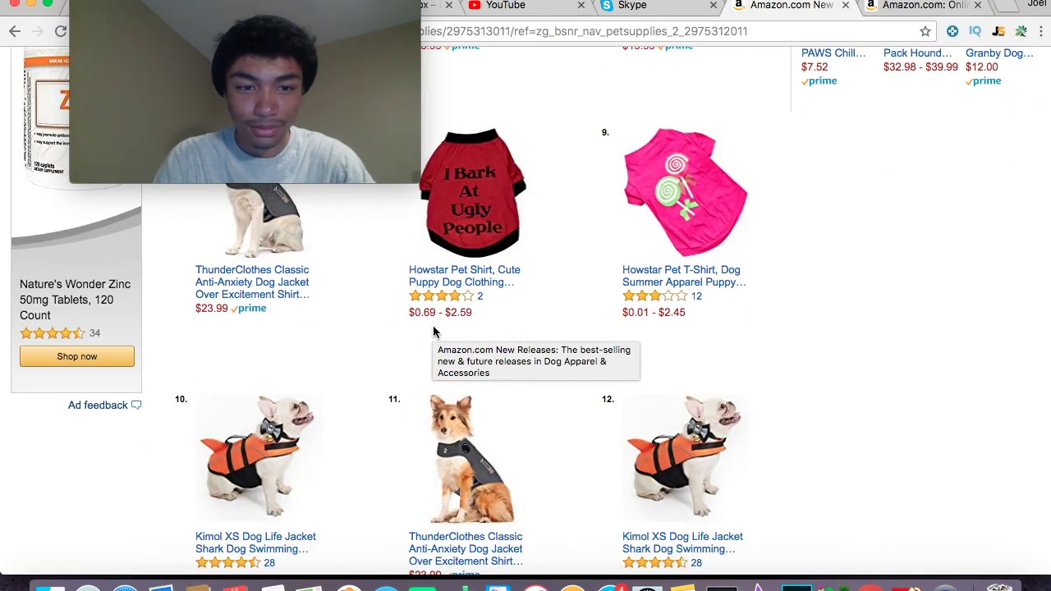
Step: Search all of Amazon for "anti anxiety dog jacket" from the home page and view the product results
click(903, 18)
drag(375, 17, 982, 17)
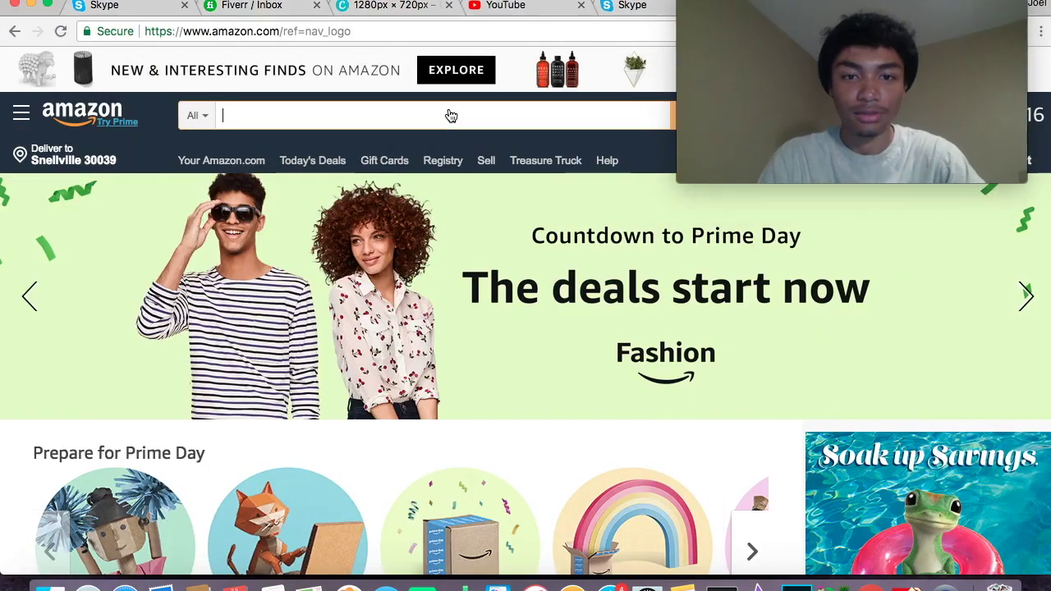
text(anti anxi)
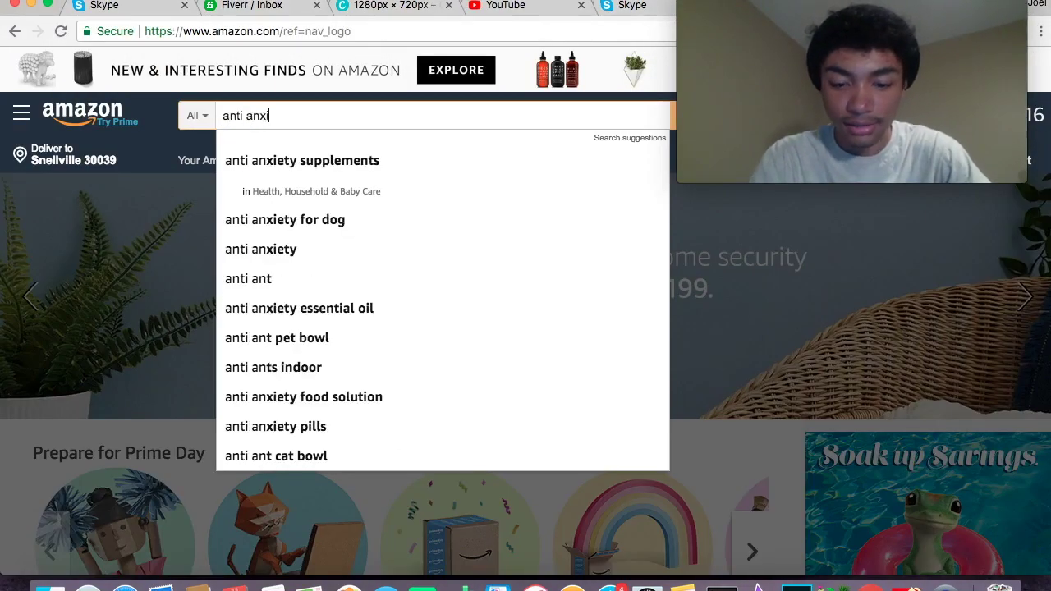
text(ety dog jacket)
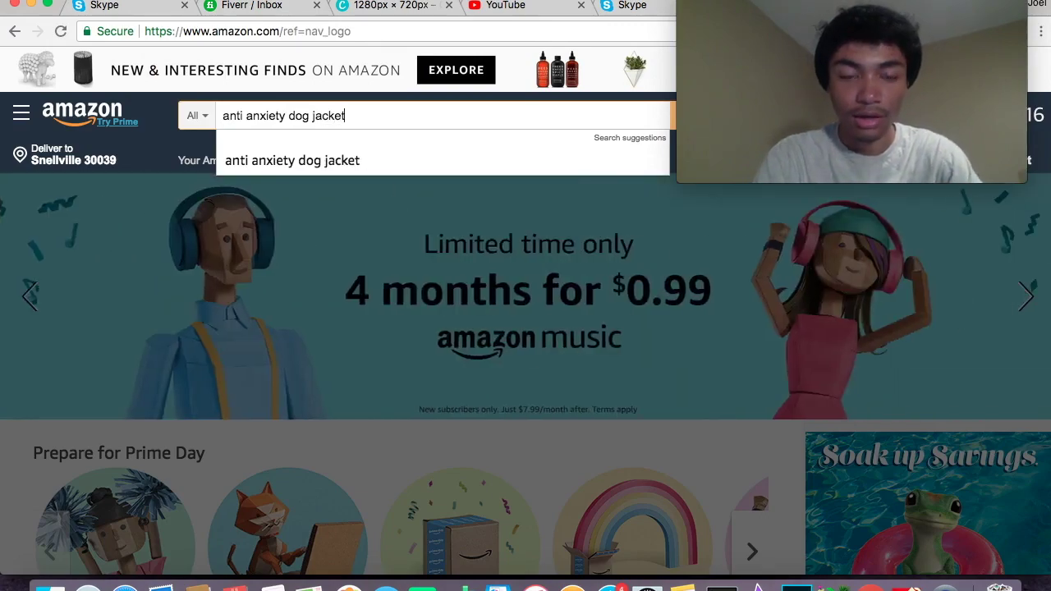
key(Return)
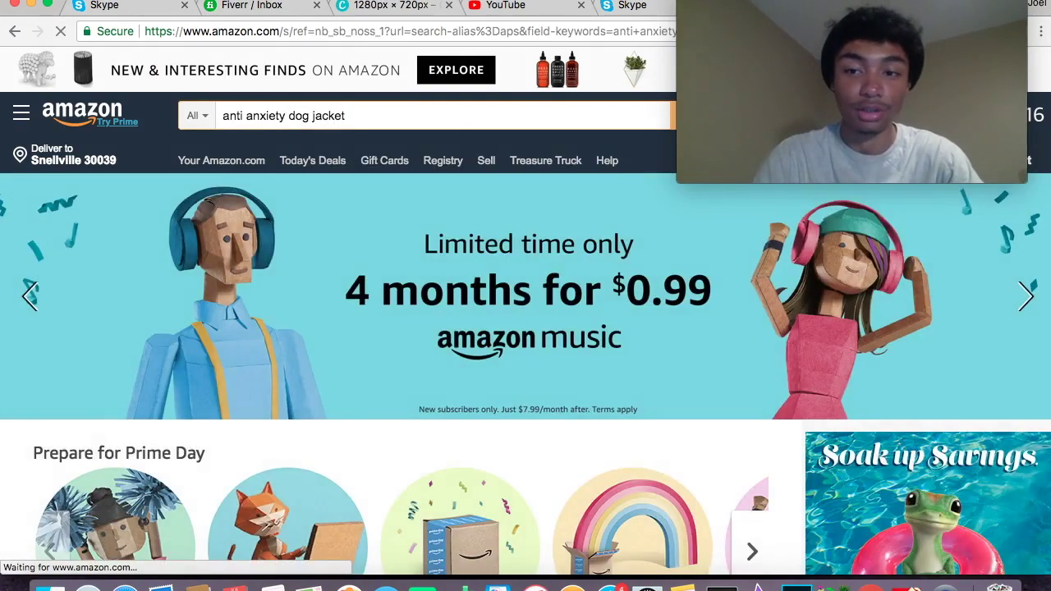
scroll(310, 225, down, 8)
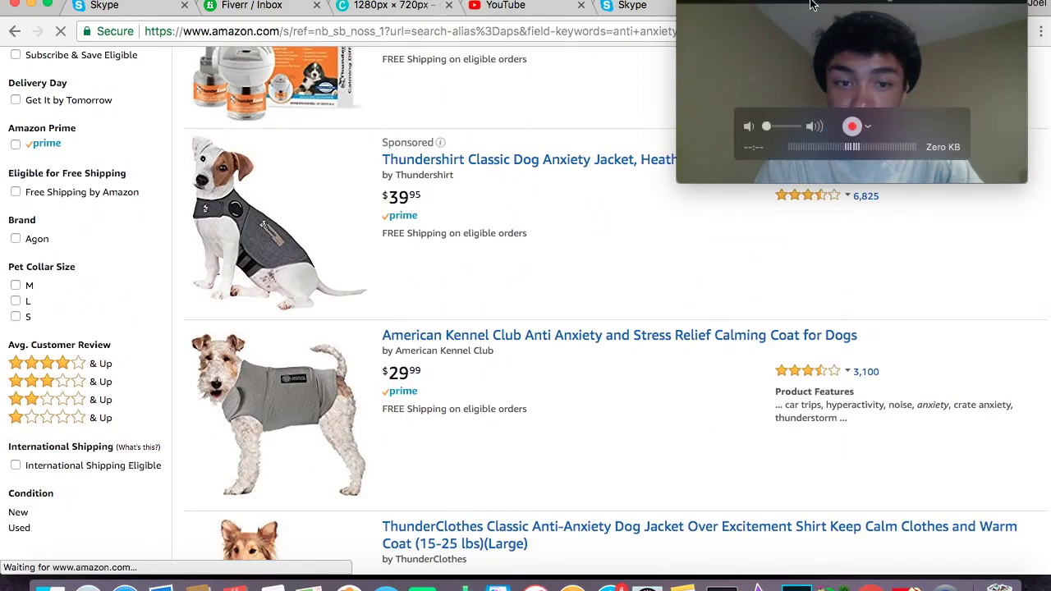
Step: Examine the sales, revenue, reviews and opportunity score of the dog jacket results in the Pro Extension, then close it
drag(809, 49, 105, 49)
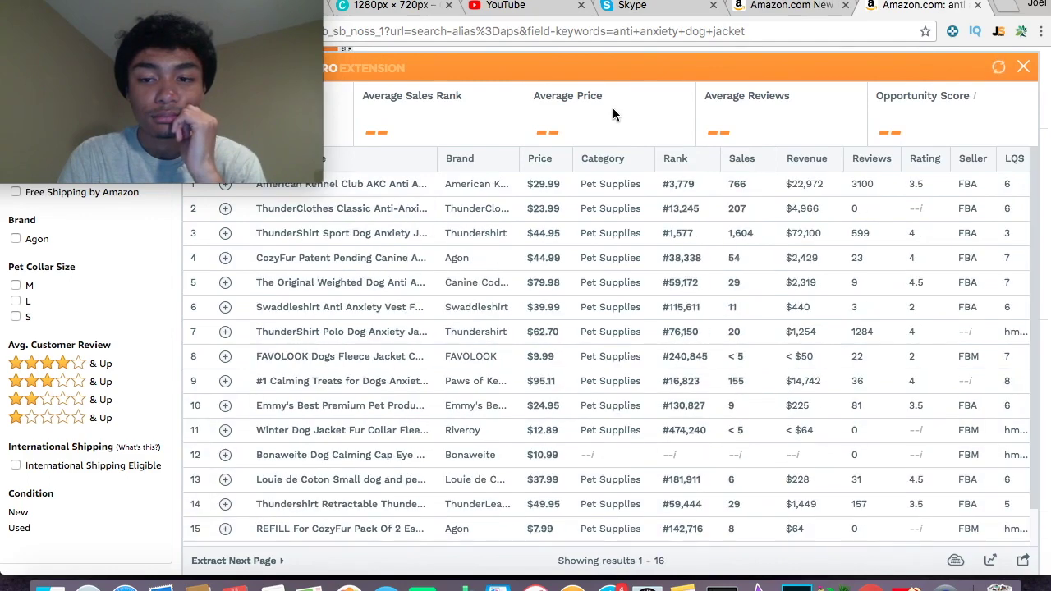
mouse_move(382, 212)
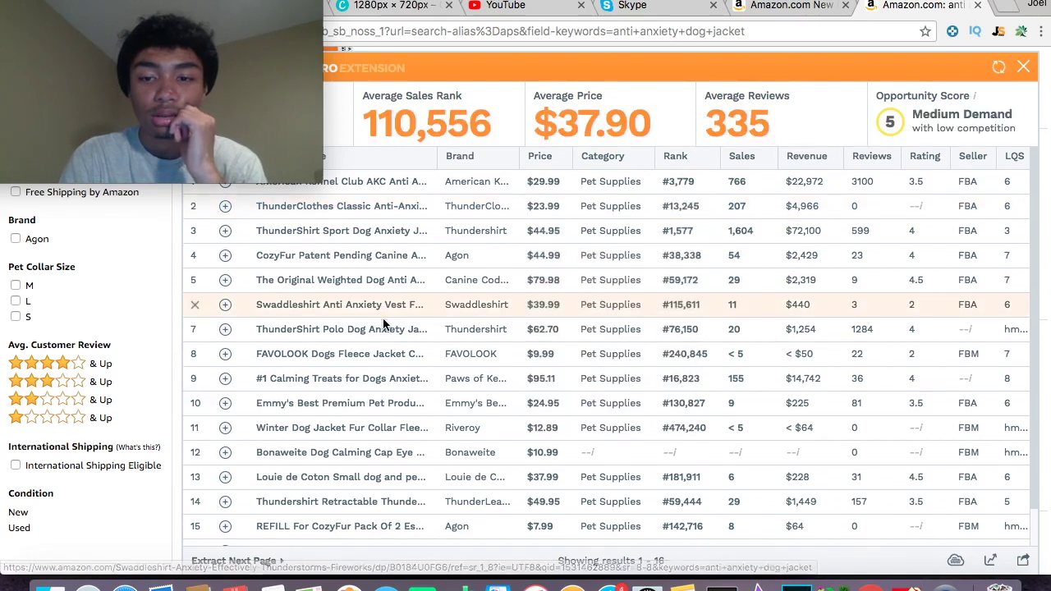
scroll(382, 318, down, 2)
mouse_move(373, 346)
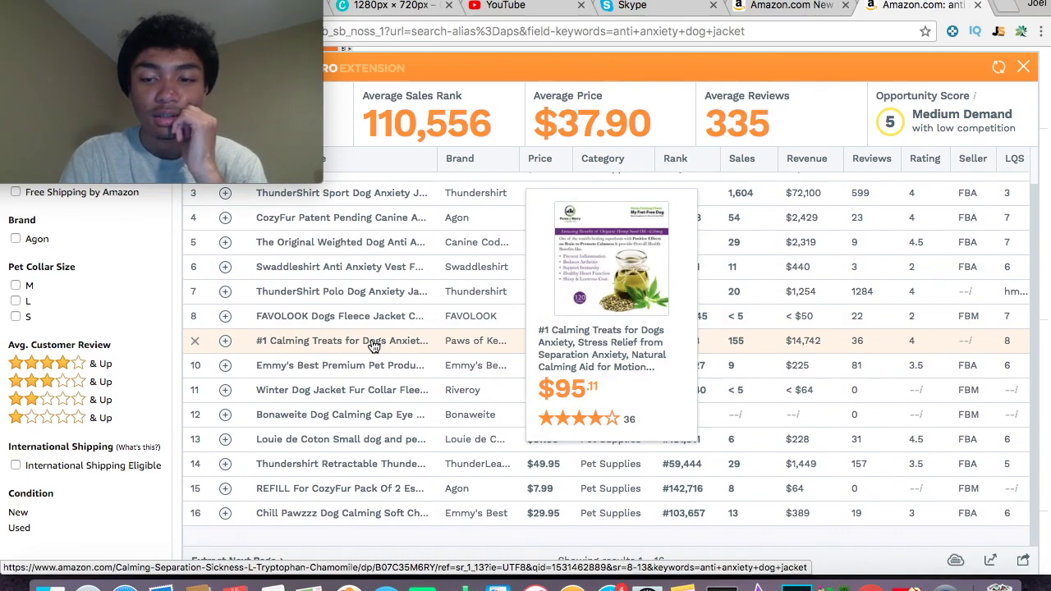
click(1024, 67)
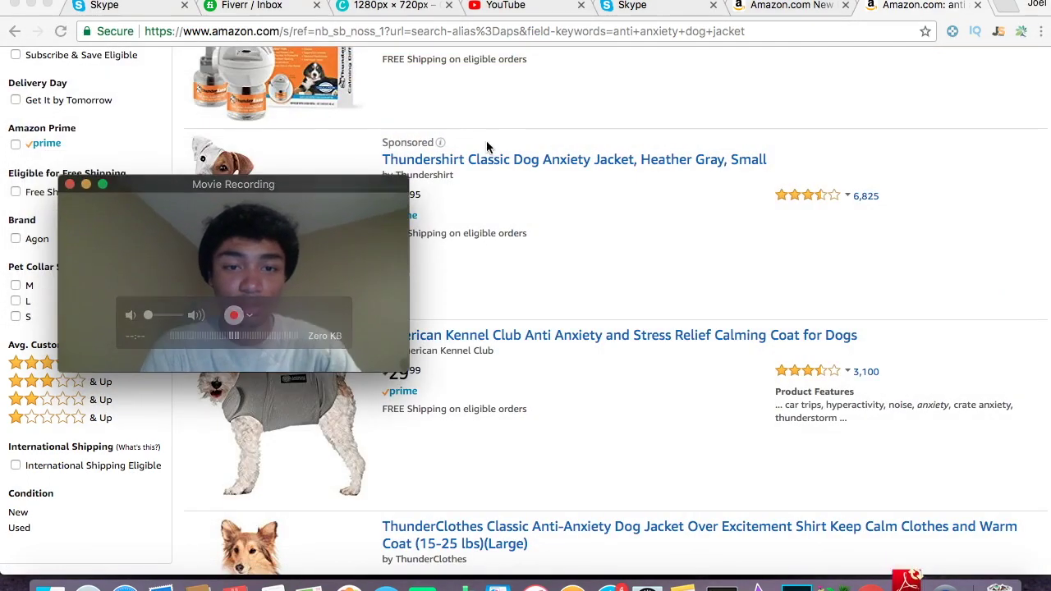
scroll(486, 146, up, 15)
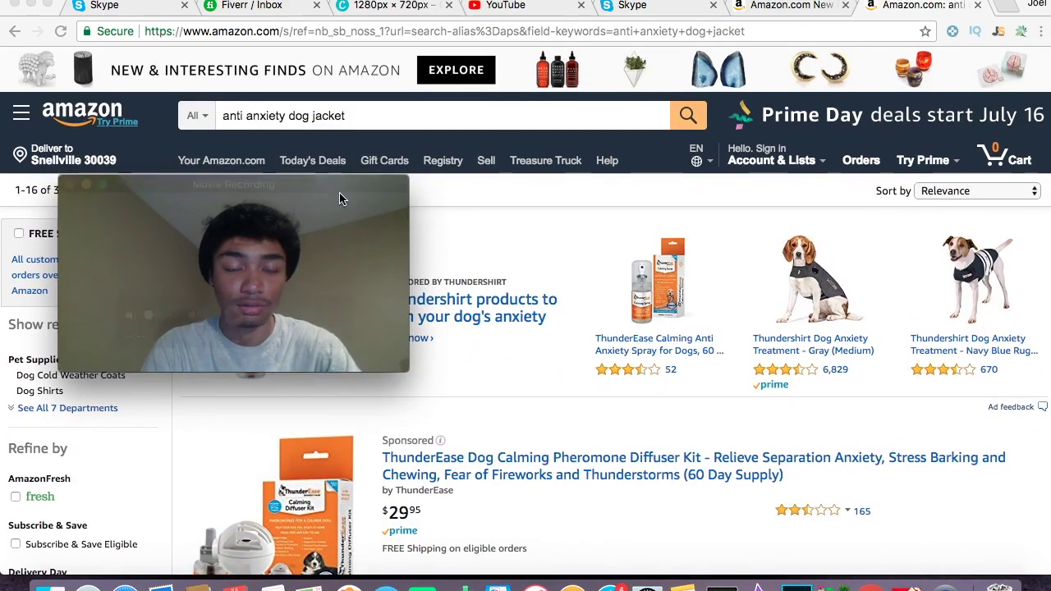
Step: Close the anti anxiety dog jacket search results and return to the Dog Apparel & Accessories new releases
drag(348, 193, 278, 7)
scroll(555, 446, down, 1)
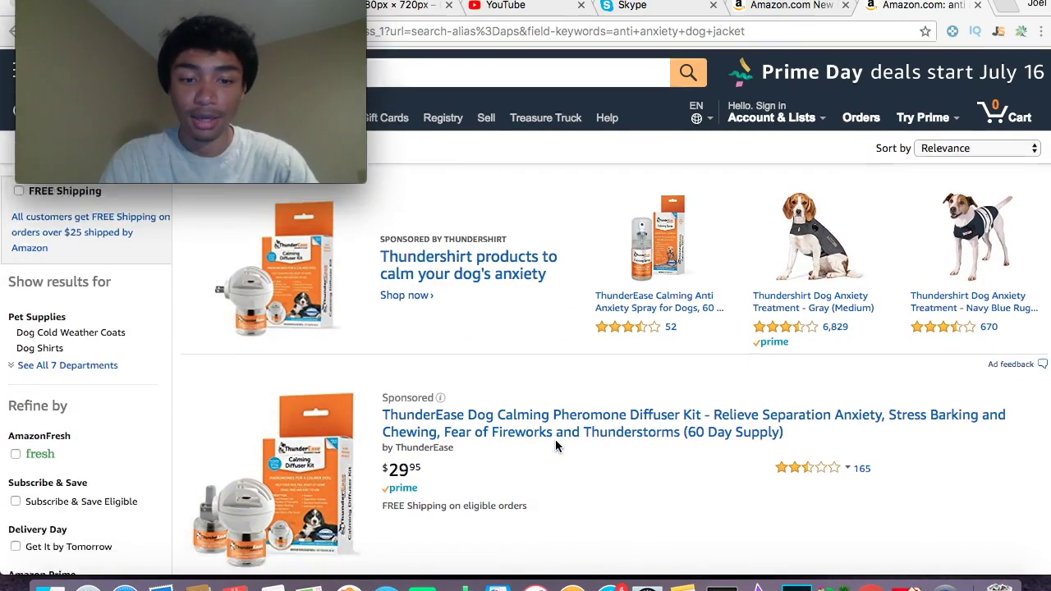
scroll(556, 446, down, 5)
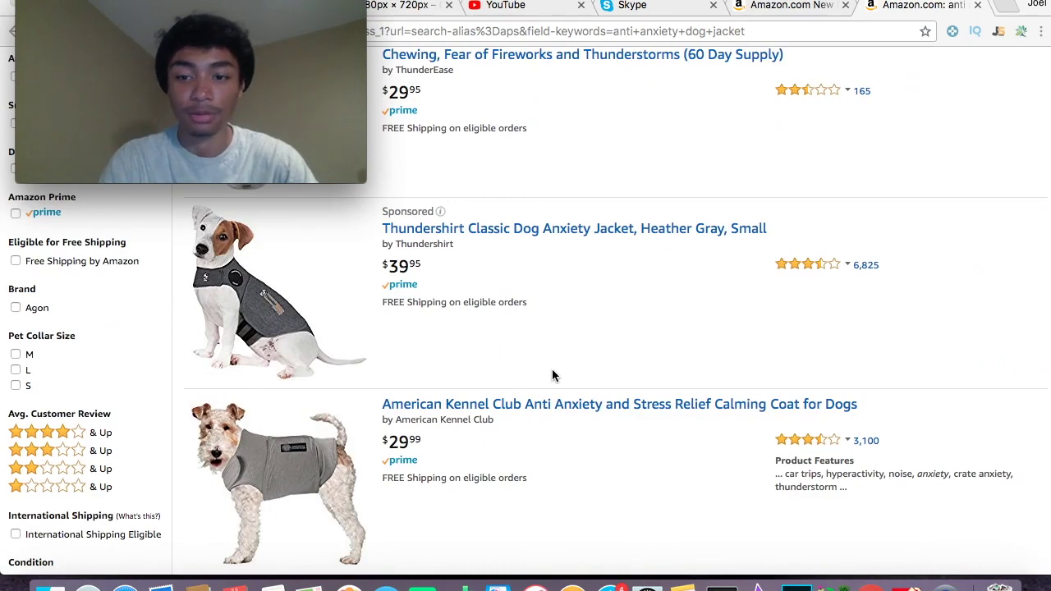
click(803, 5)
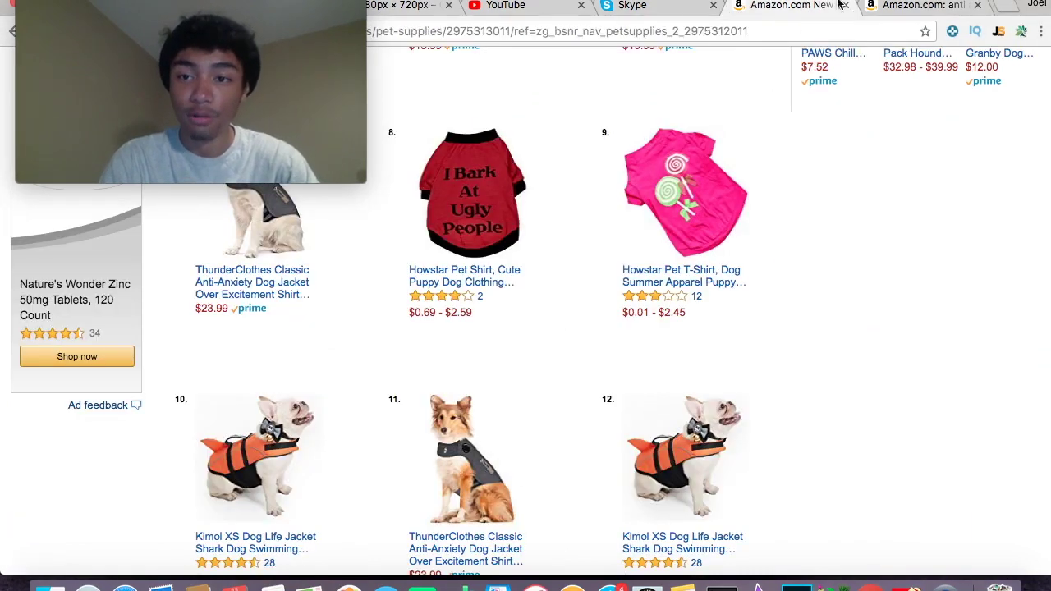
click(978, 6)
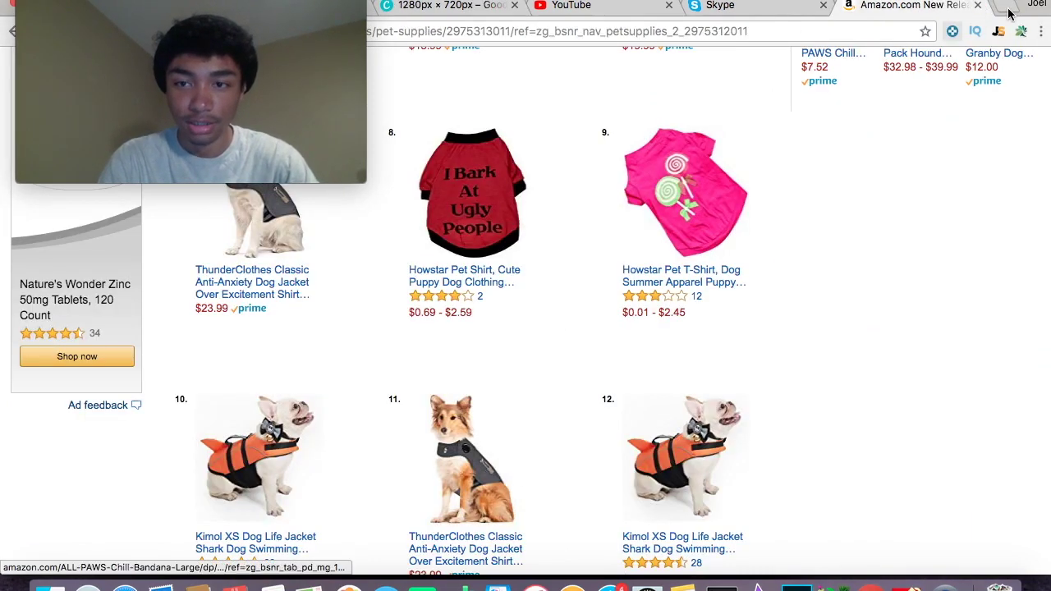
Step: Look through the dog apparel new releases ranked around 8 to 15 for a product to research
scroll(669, 283, down, 2)
scroll(669, 283, down, 3)
scroll(669, 283, up, 1)
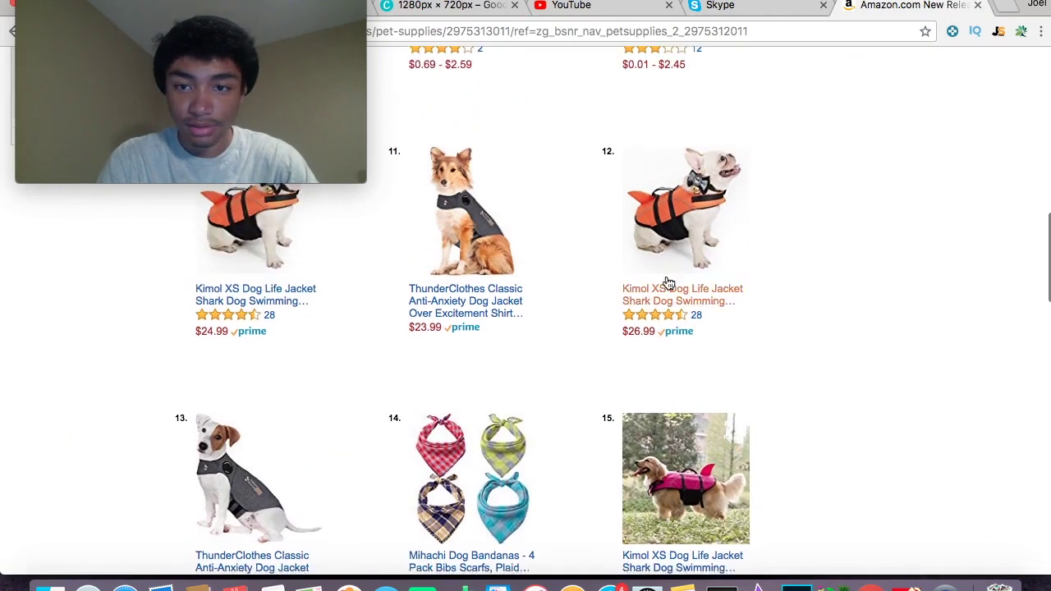
scroll(669, 284, down, 4)
scroll(669, 283, up, 5)
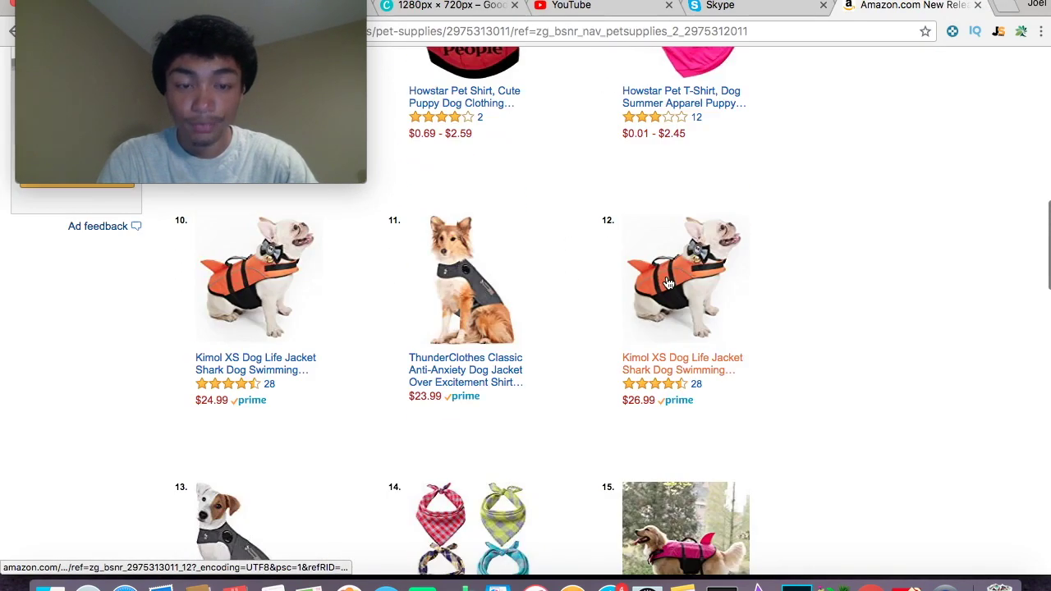
scroll(444, 243, up, 2)
scroll(503, 377, up, 1)
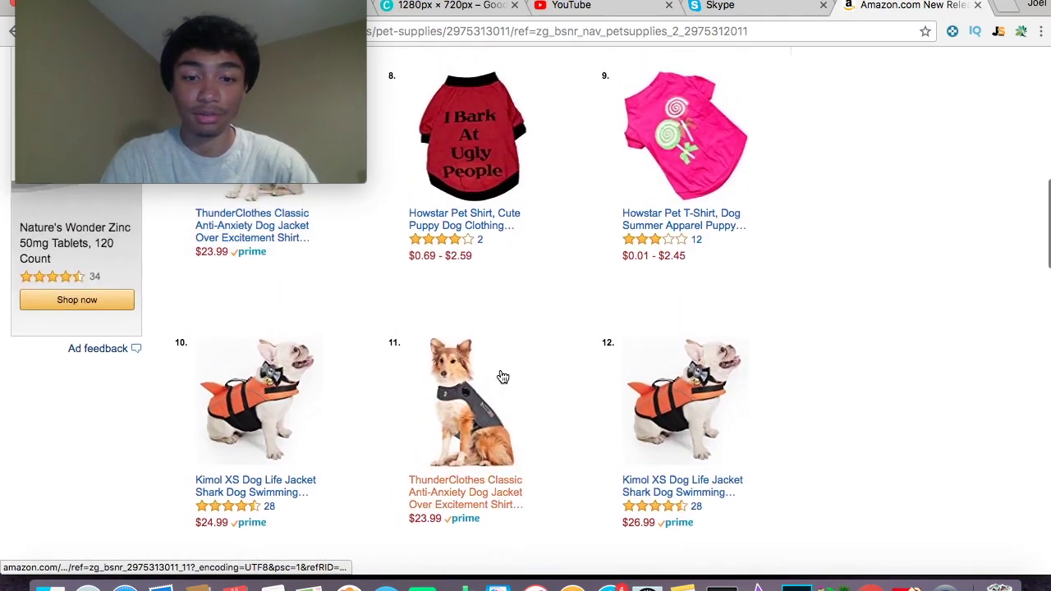
scroll(502, 376, down, 1)
click(474, 414)
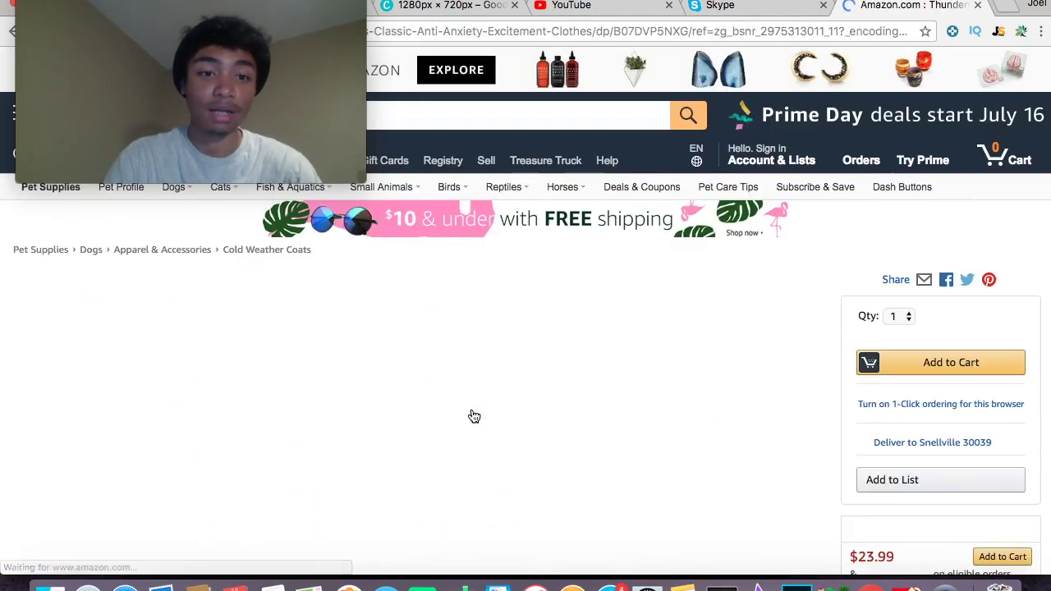
drag(205, 5, 368, 5)
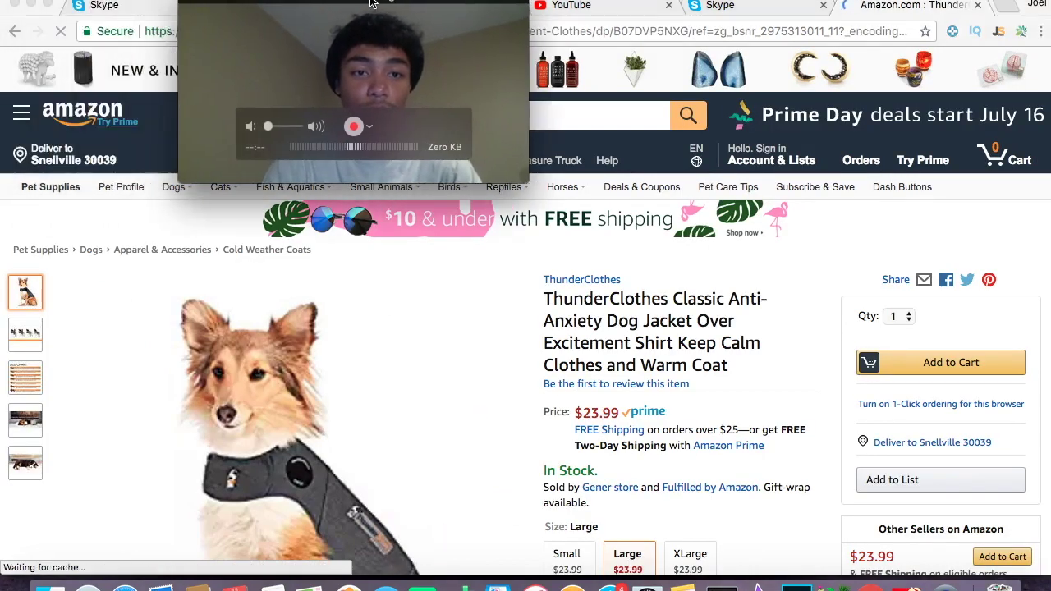
click(22, 31)
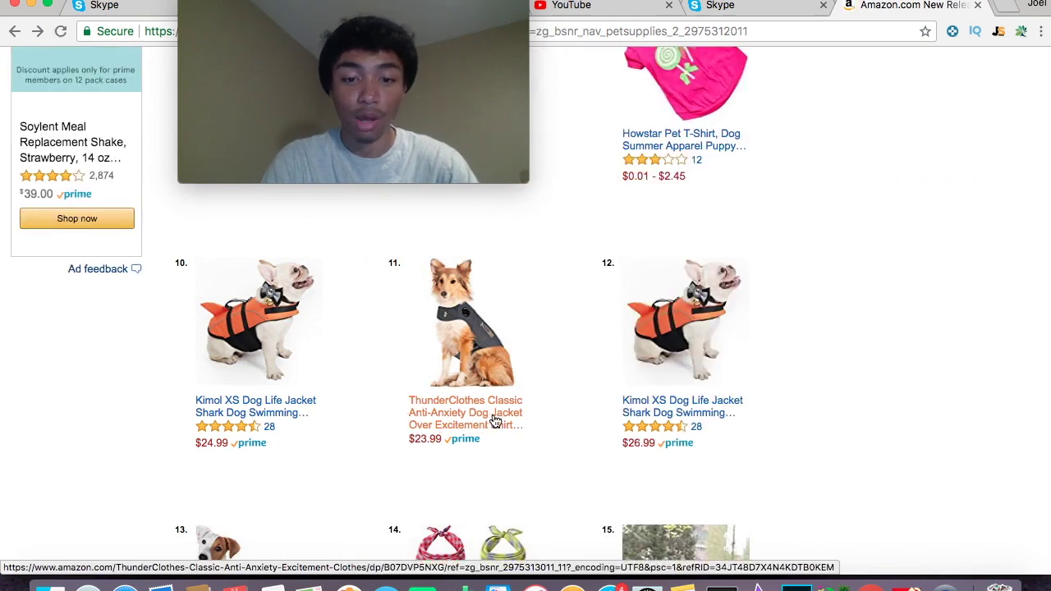
Step: Open the ThunderClothes Classic Anti-Anxiety Dog Jacket ranked 11 in a new browser tab and show its page
right_click(493, 420)
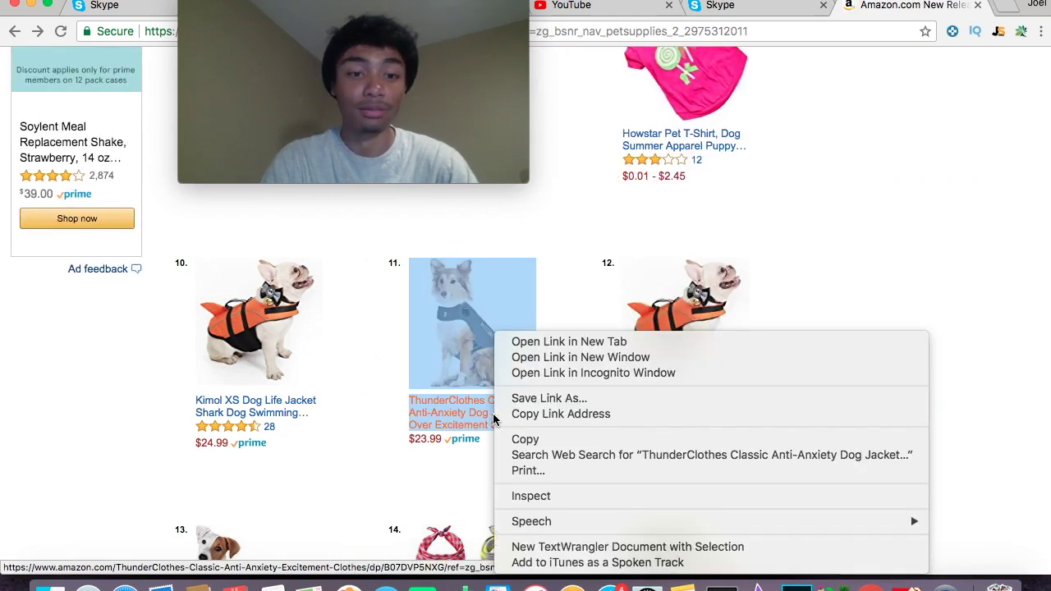
click(579, 343)
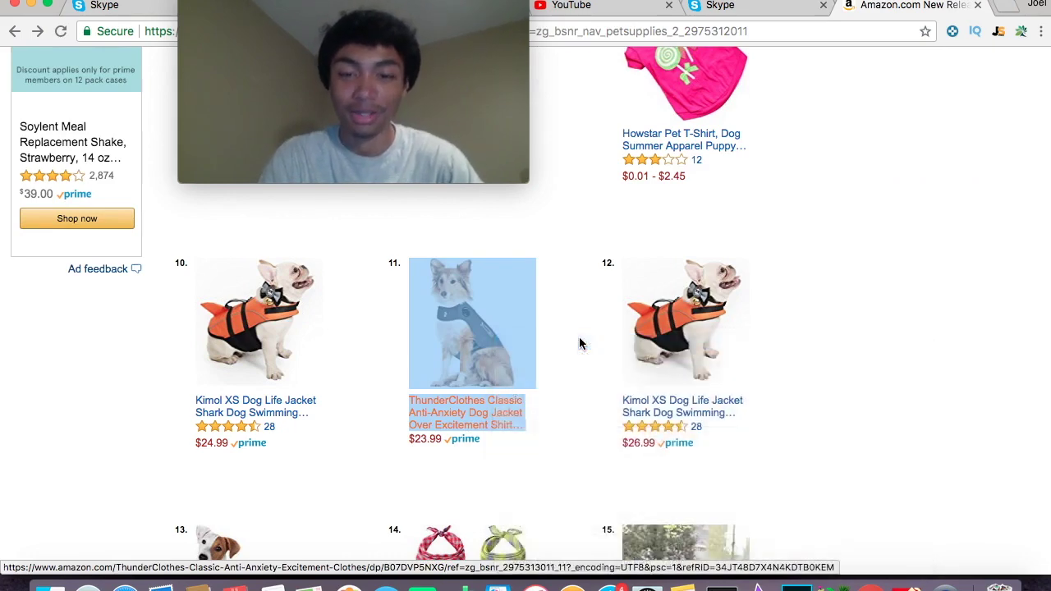
click(901, 4)
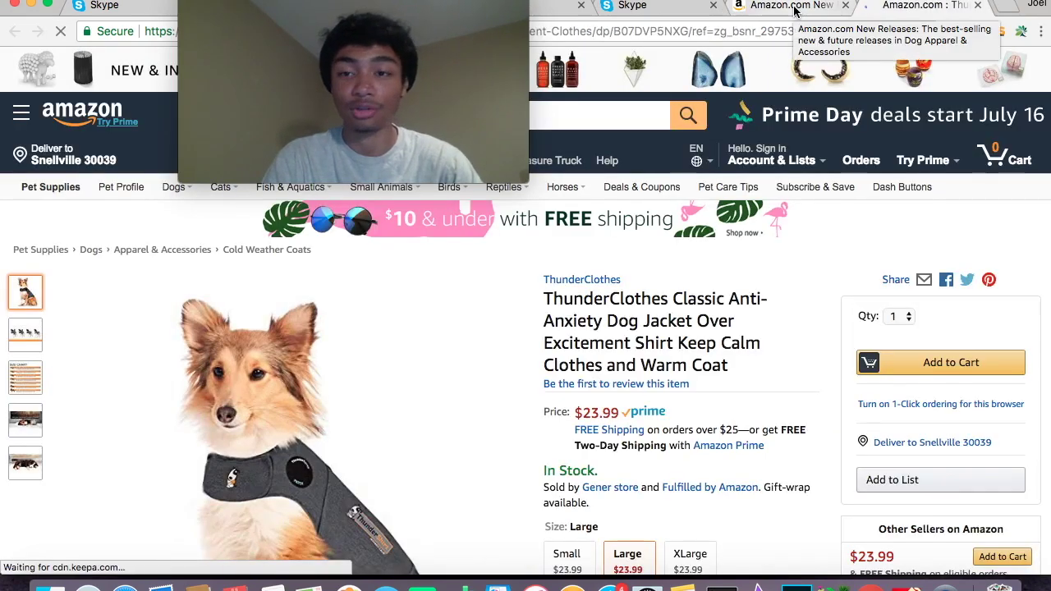
Step: Examine the ThunderClothes jacket's listing details and the related product sections further down its page
scroll(548, 365, down, 3)
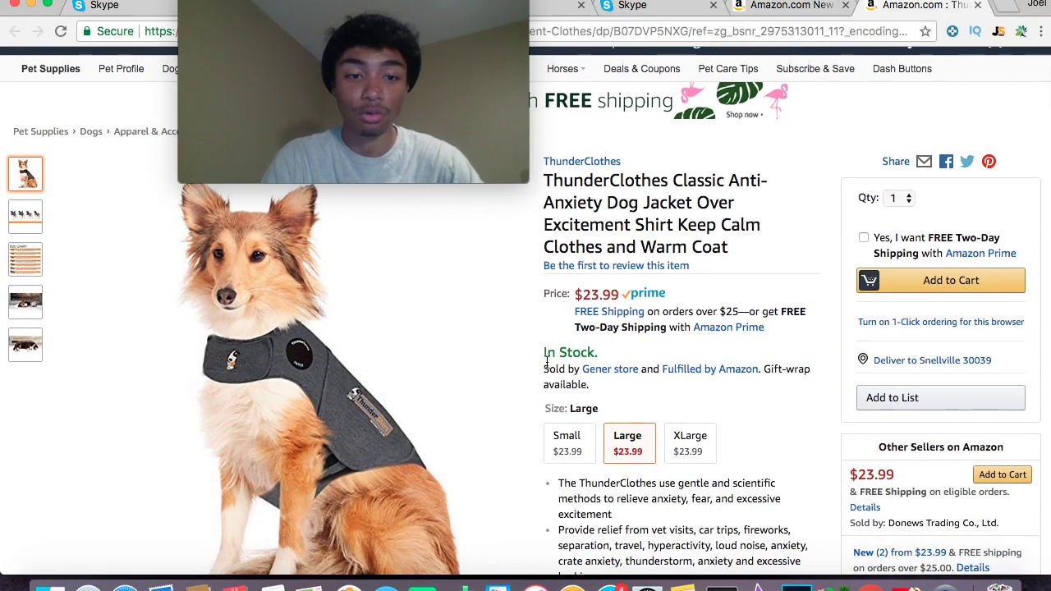
scroll(546, 362, down, 15)
drag(353, 90, 720, 408)
scroll(368, 211, up, 5)
scroll(367, 211, down, 4)
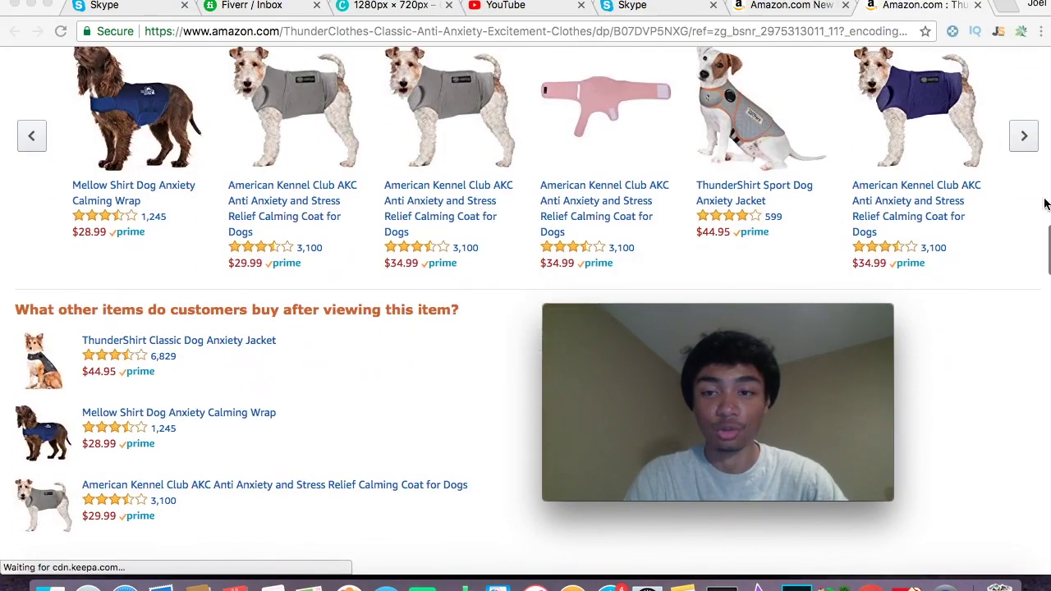
scroll(813, 165, up, 3)
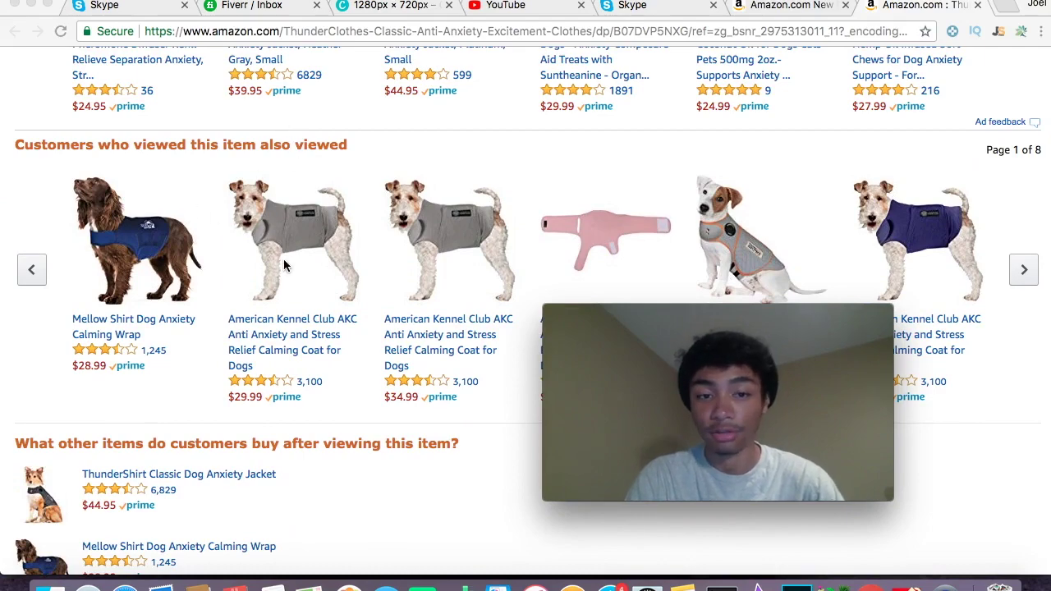
scroll(284, 265, up, 8)
scroll(362, 205, down, 3)
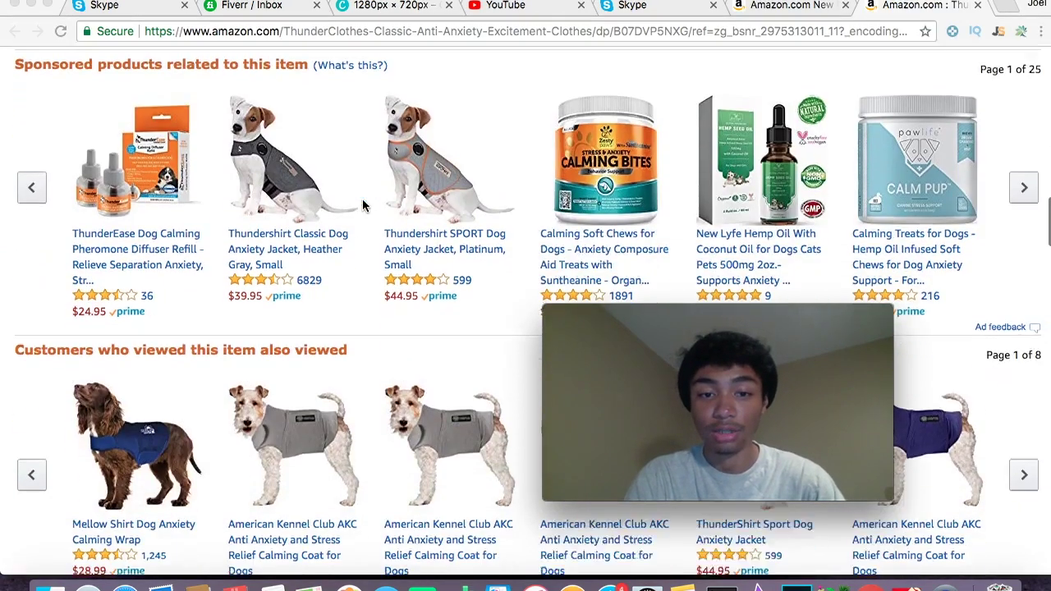
Step: Page through the sponsored products related to the jacket, comparing competing items, prices and review counts
scroll(362, 206, down, 1)
click(1023, 172)
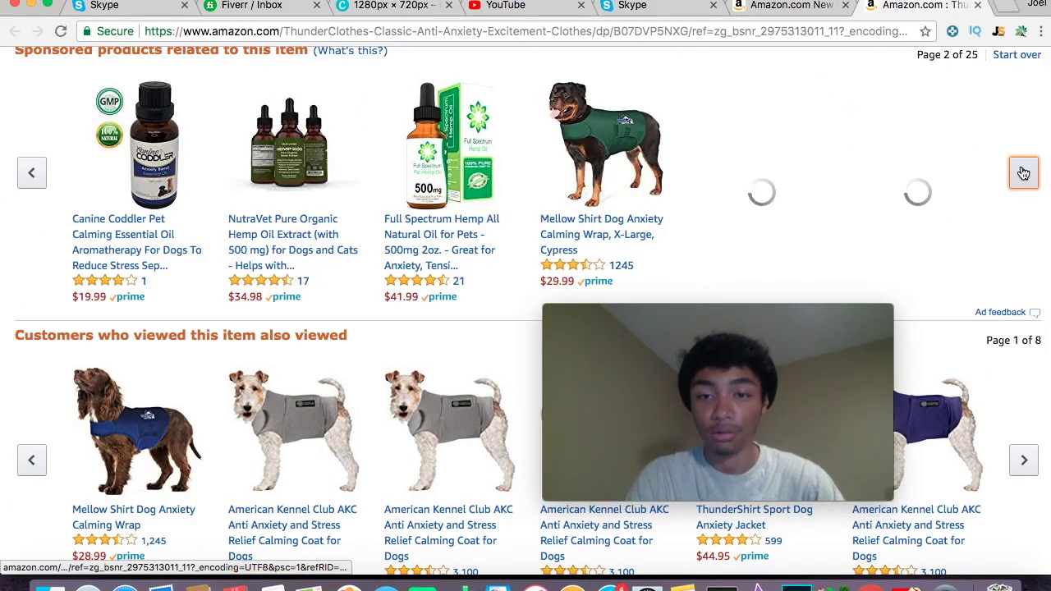
click(1024, 173)
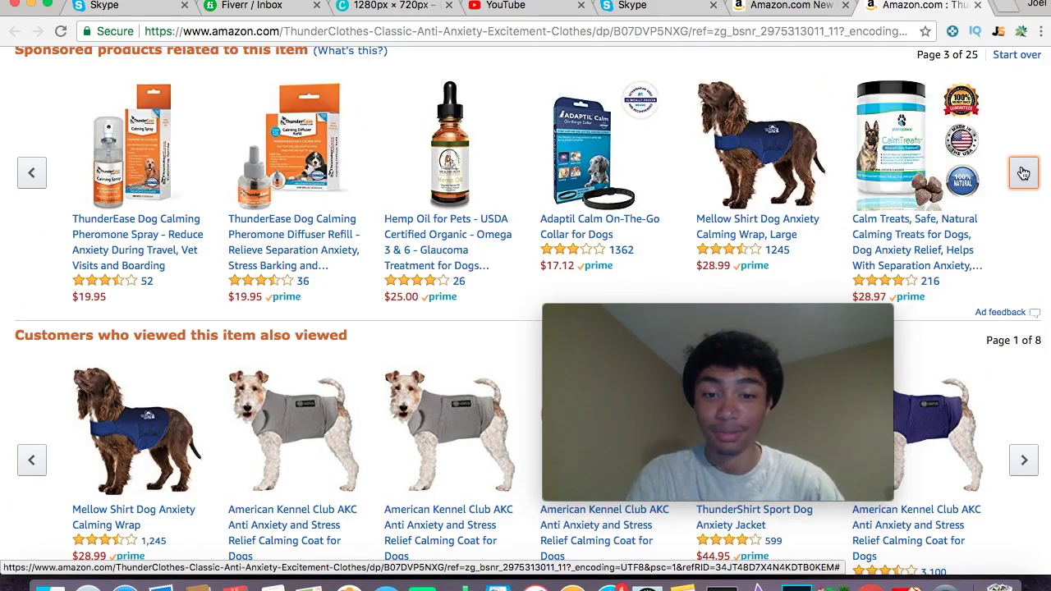
click(1024, 173)
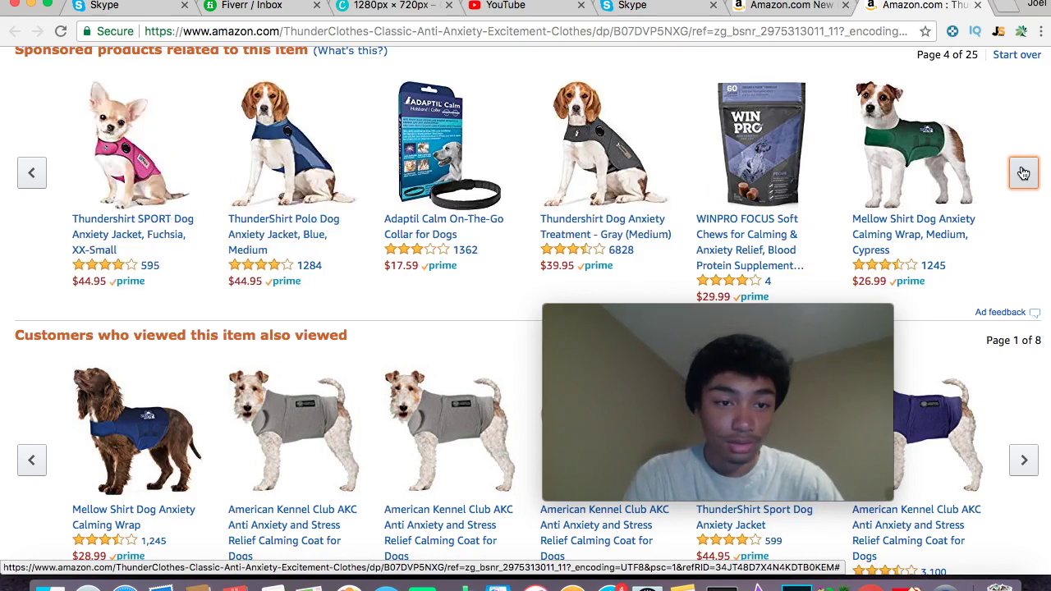
click(1024, 172)
click(1024, 172)
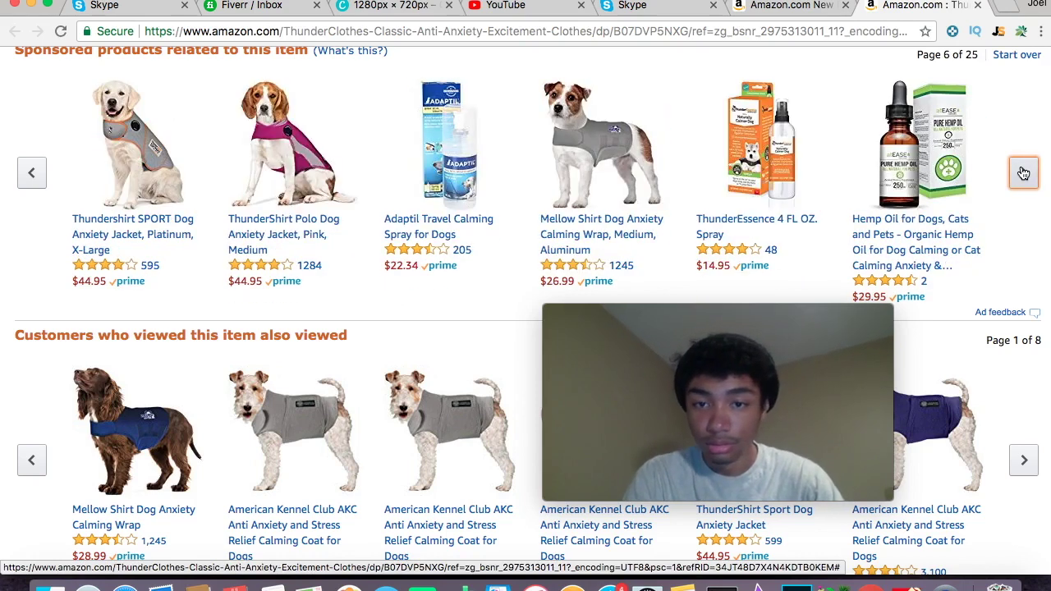
click(1023, 173)
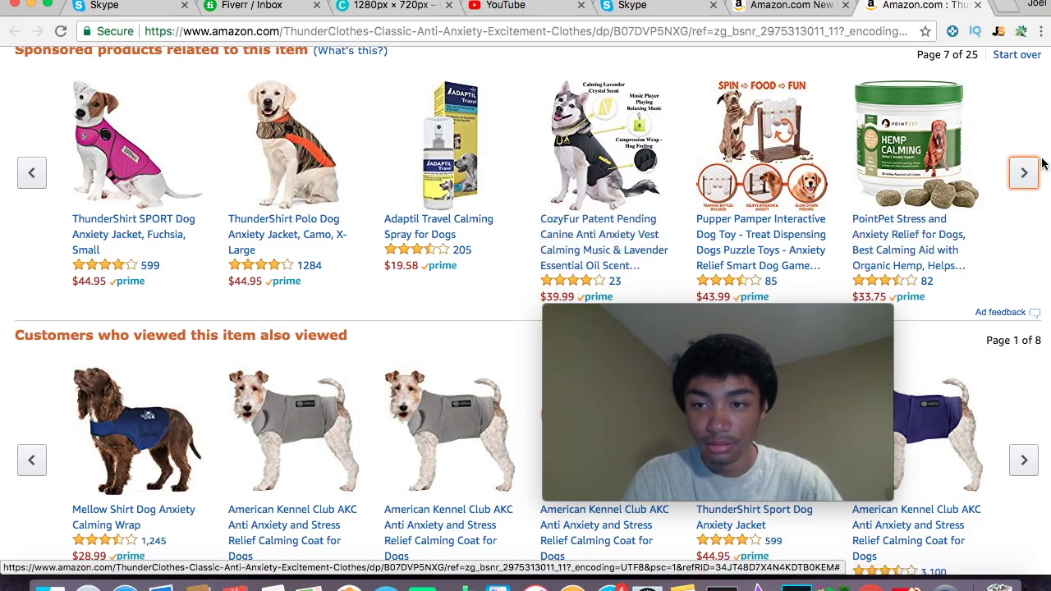
click(1024, 174)
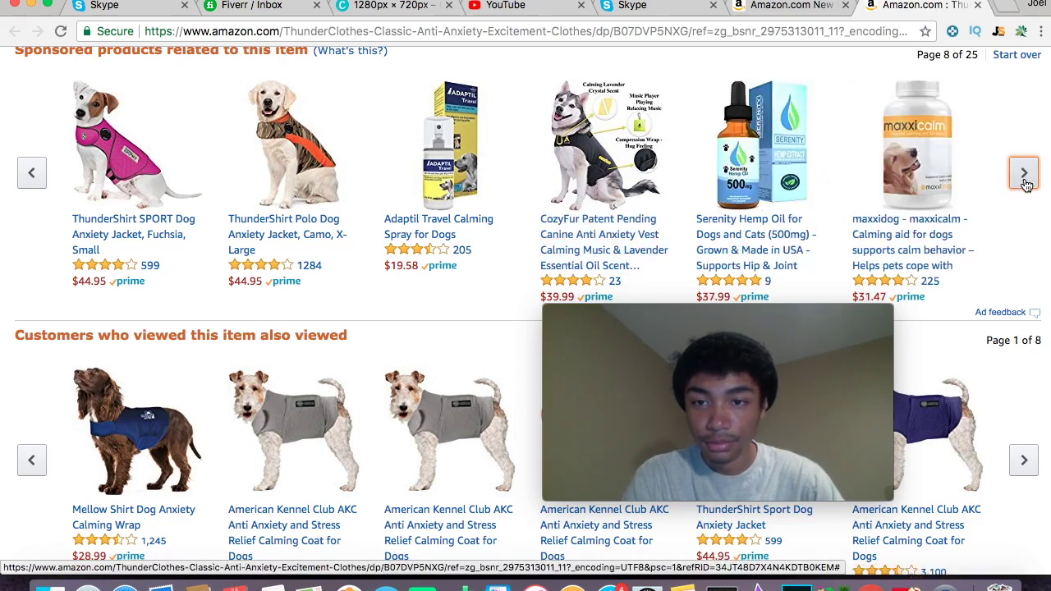
click(1024, 175)
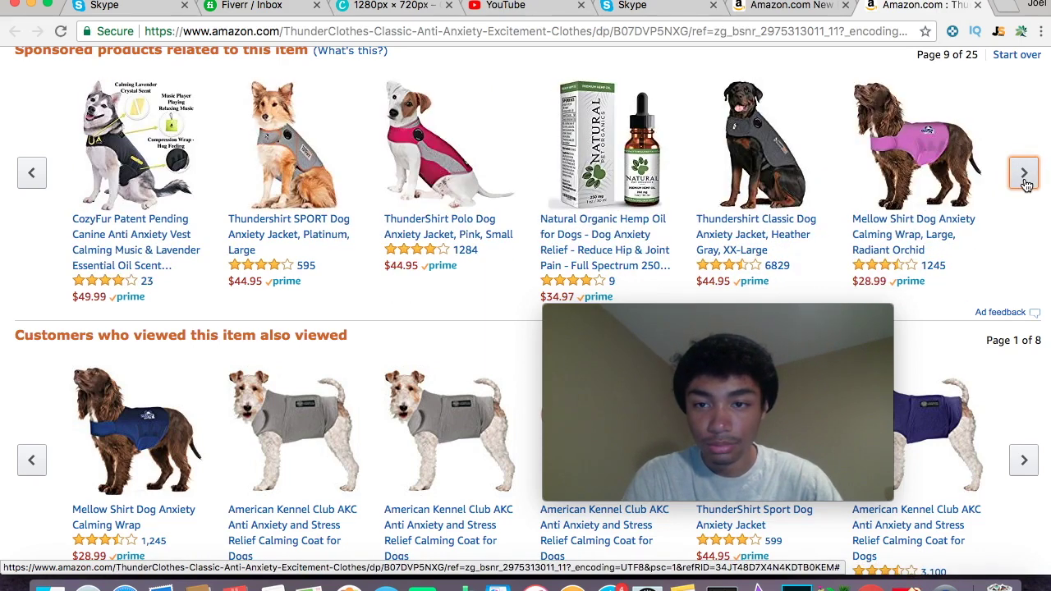
click(1024, 174)
click(1023, 175)
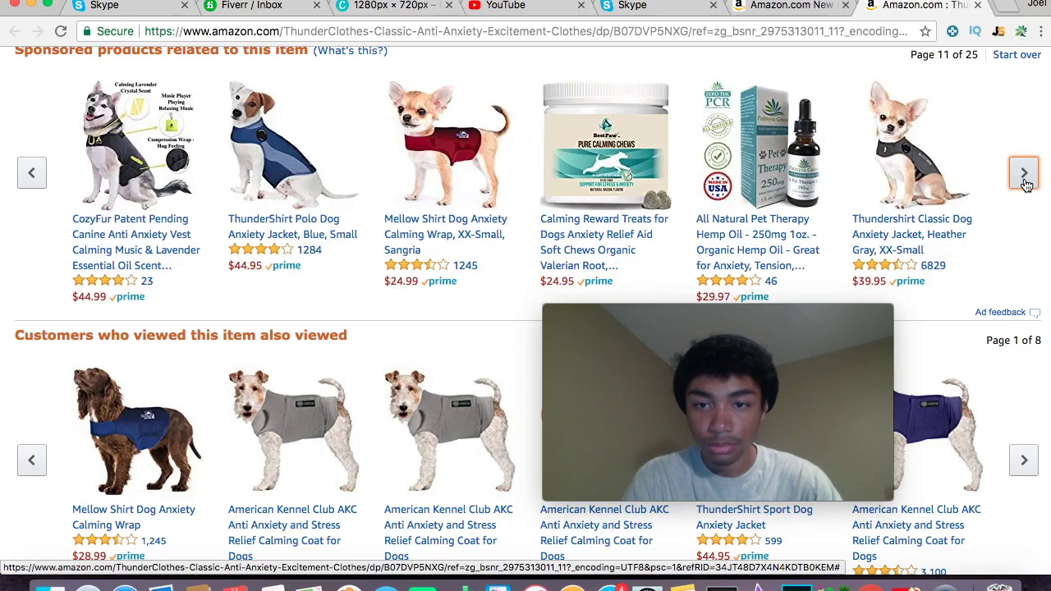
click(1023, 175)
Step: Page through all the products that customers viewing the jacket also viewed, checking their brands, prices and reviews
scroll(1024, 184, down, 2)
scroll(1025, 185, down, 10)
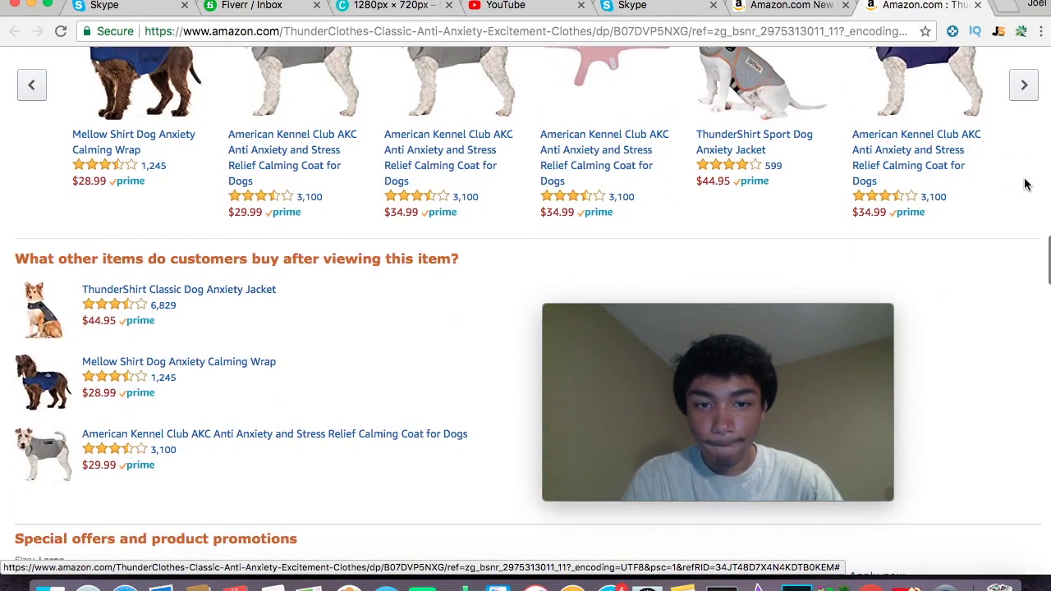
click(1024, 86)
click(1026, 115)
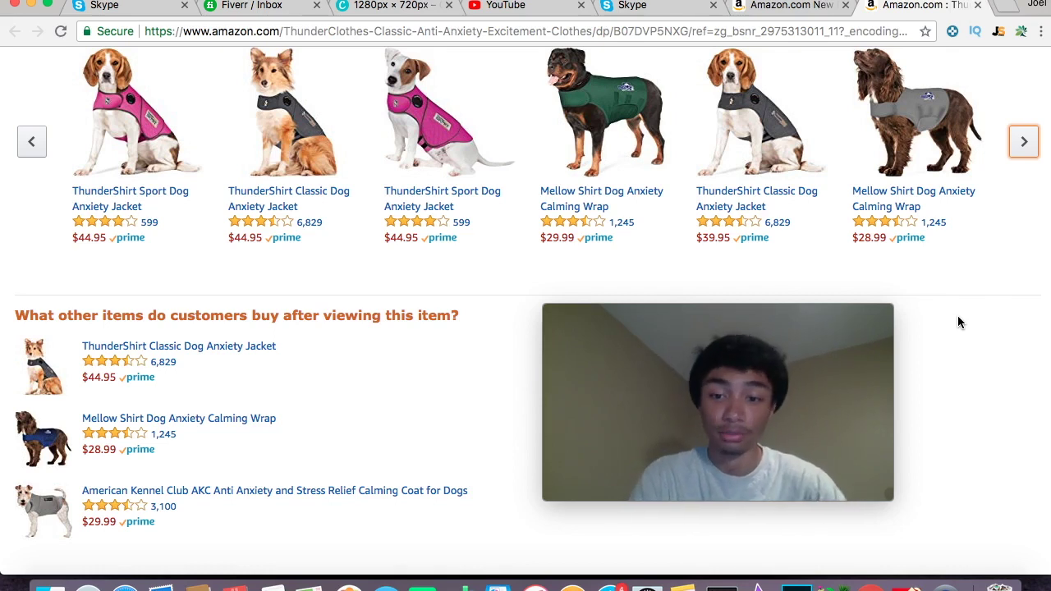
scroll(957, 315, up, 2)
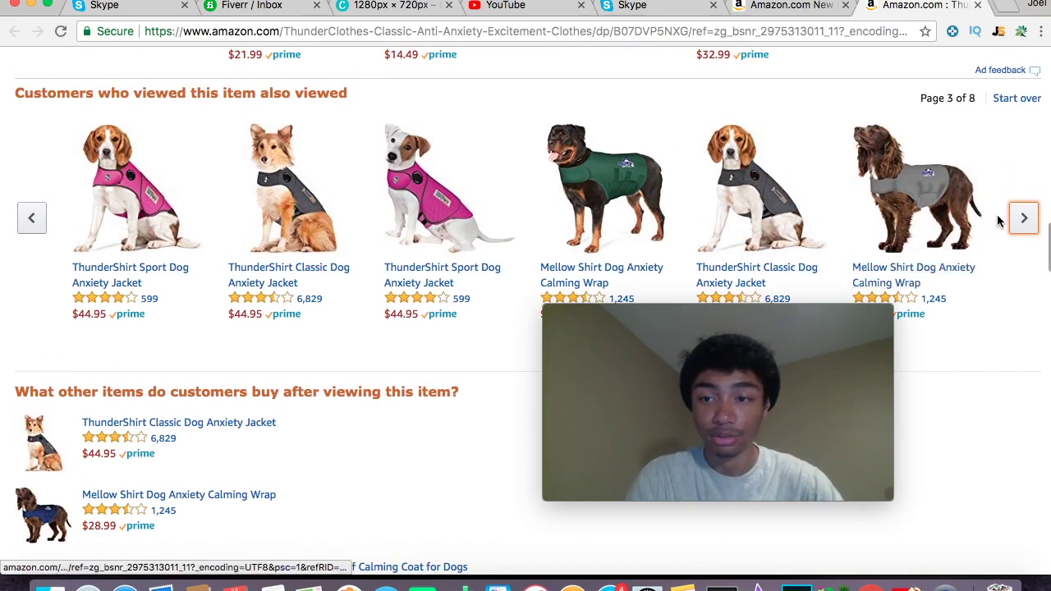
click(1024, 219)
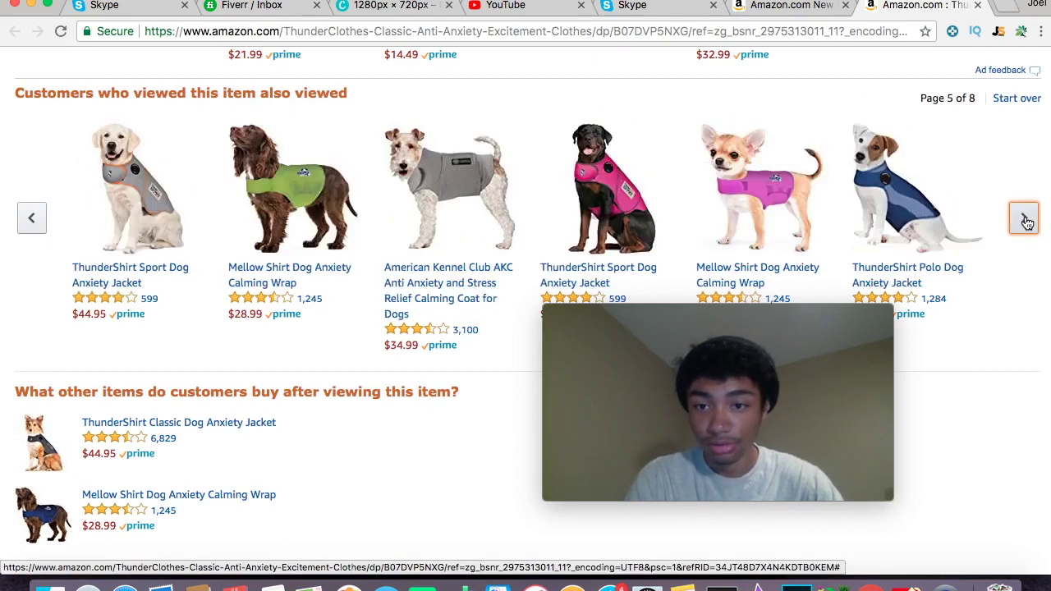
scroll(1026, 222, down, 1)
click(1022, 188)
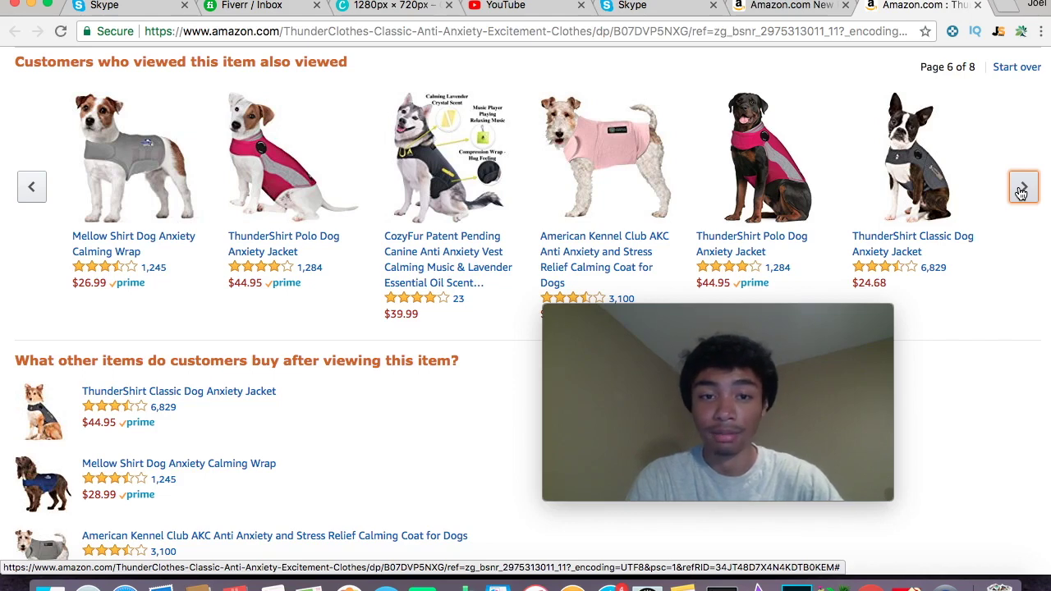
click(1022, 191)
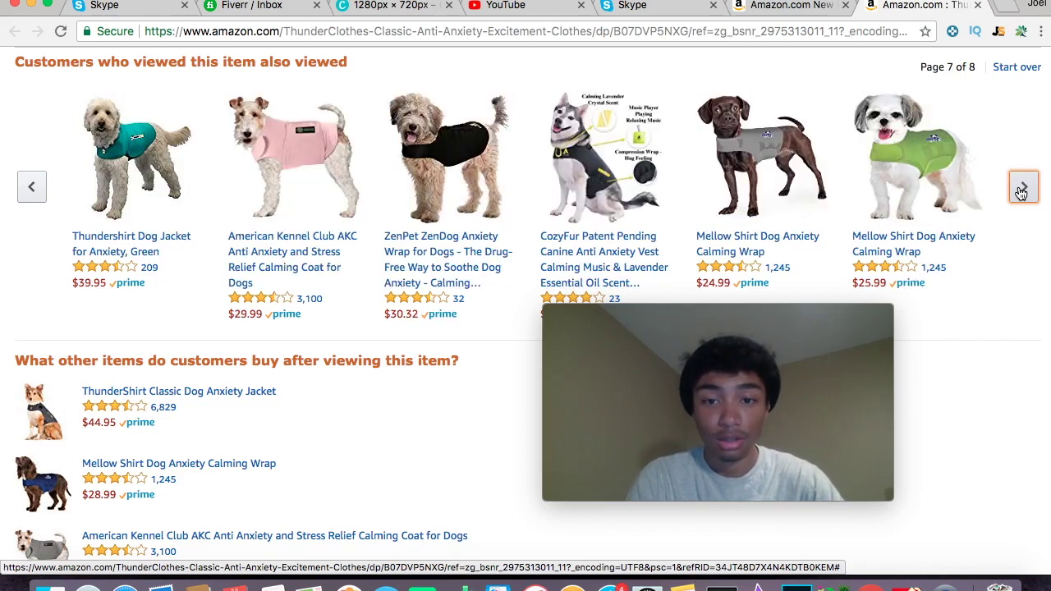
click(1021, 191)
click(1021, 190)
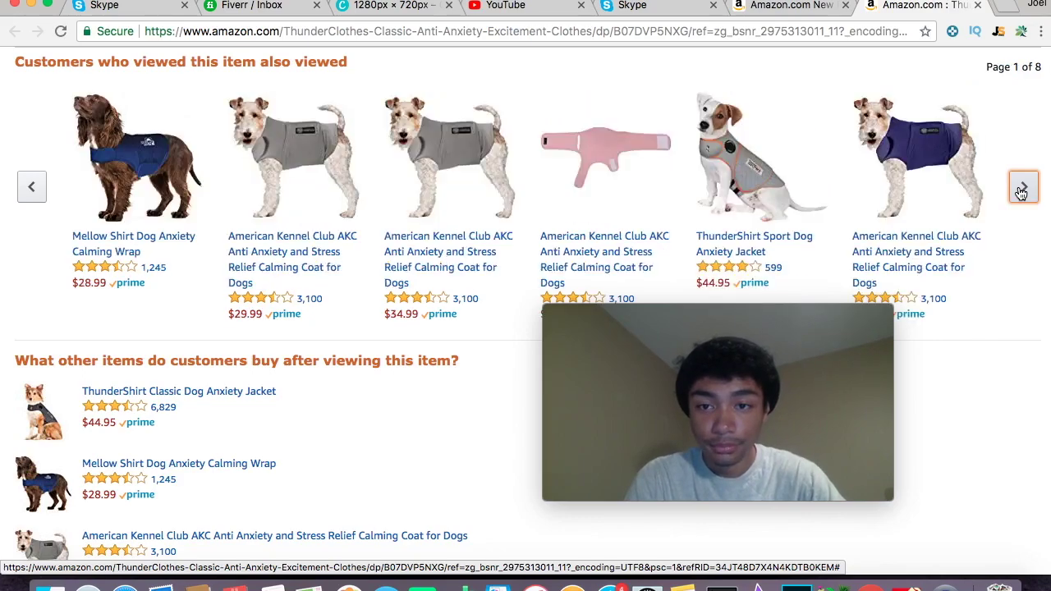
click(1021, 190)
Step: Return to the Dog Apparel & Accessories new releases and look at the products ranked 13 to 18
scroll(1021, 190, up, 10)
scroll(1021, 190, up, 15)
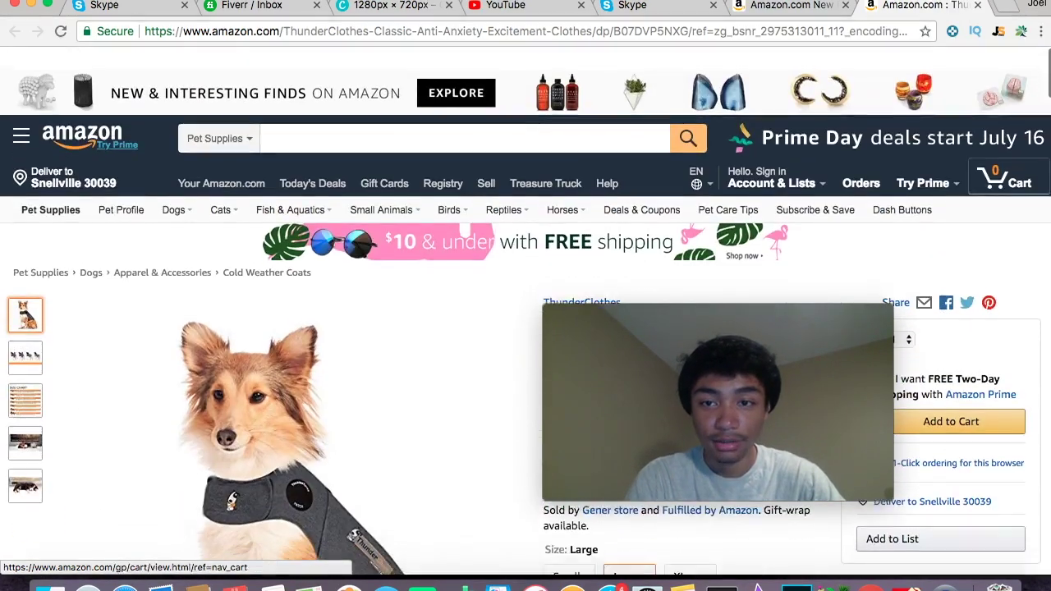
click(788, 5)
scroll(387, 181, down, 3)
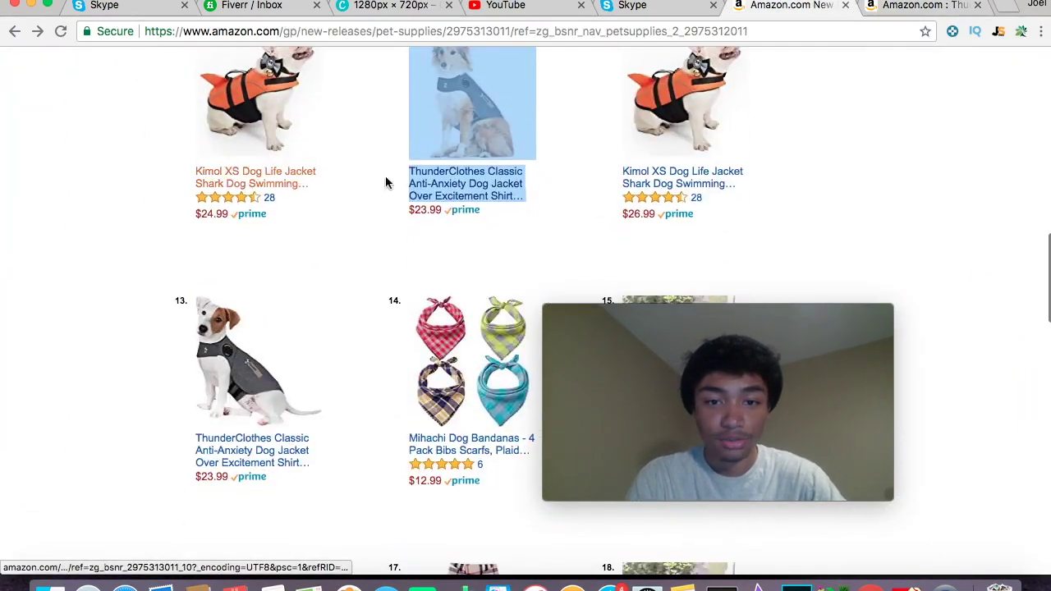
click(556, 239)
scroll(629, 270, down, 2)
drag(696, 310, 876, 1)
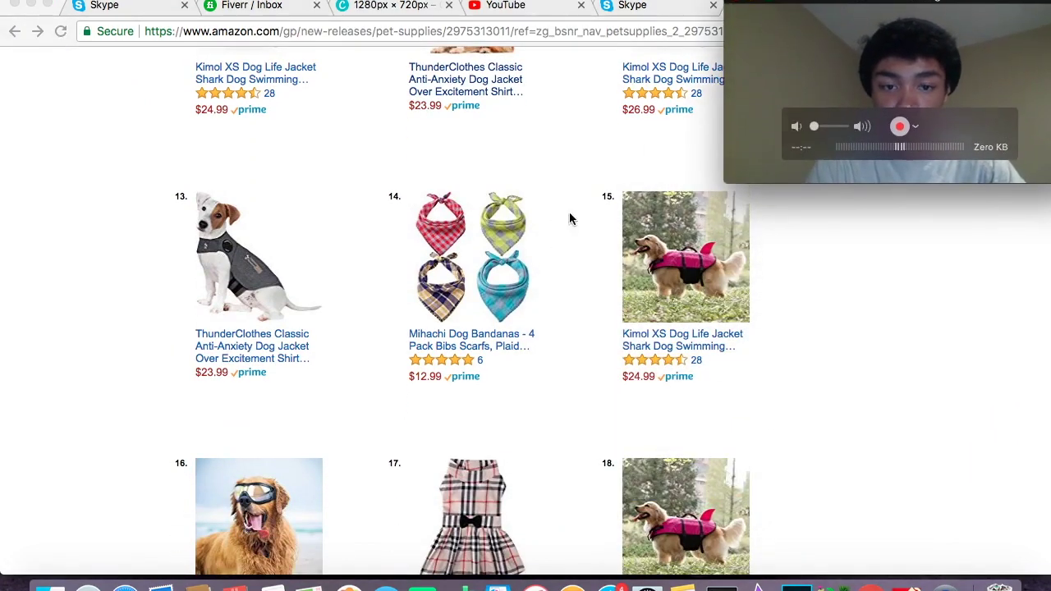
Step: Look through the remaining top 20 dog apparel new releases, then view the products ranked 21 to 40
scroll(425, 331, down, 4)
scroll(497, 191, up, 2)
scroll(497, 191, down, 3)
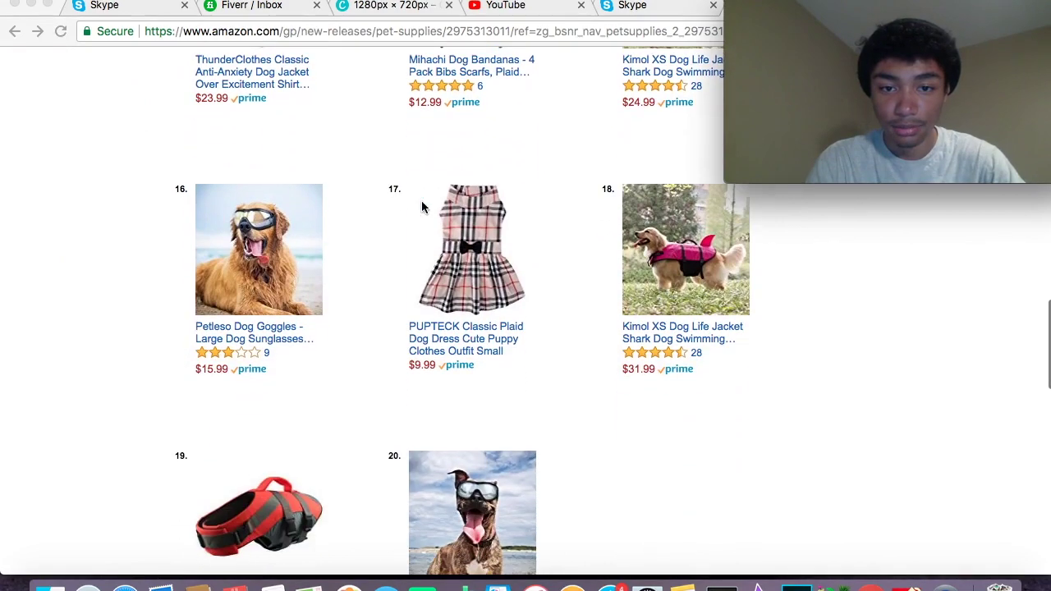
scroll(336, 362, down, 5)
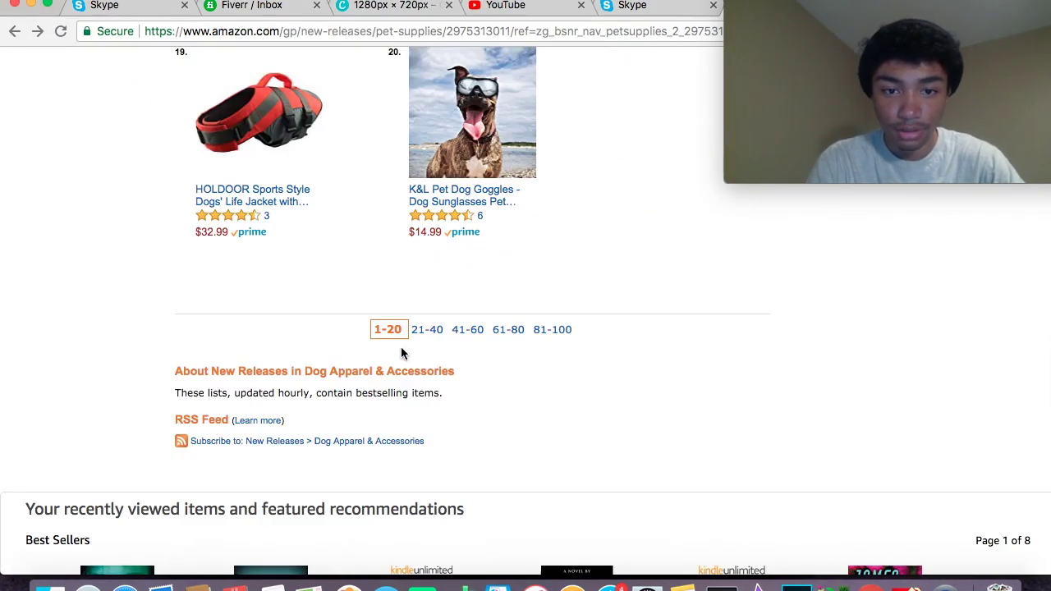
click(425, 332)
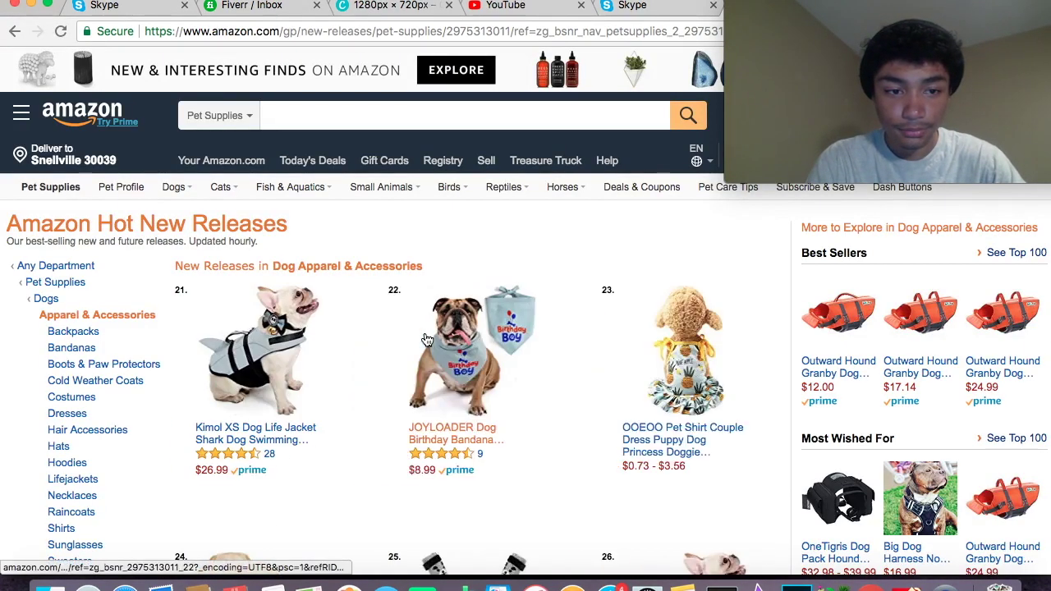
scroll(426, 340, down, 5)
scroll(426, 340, up, 5)
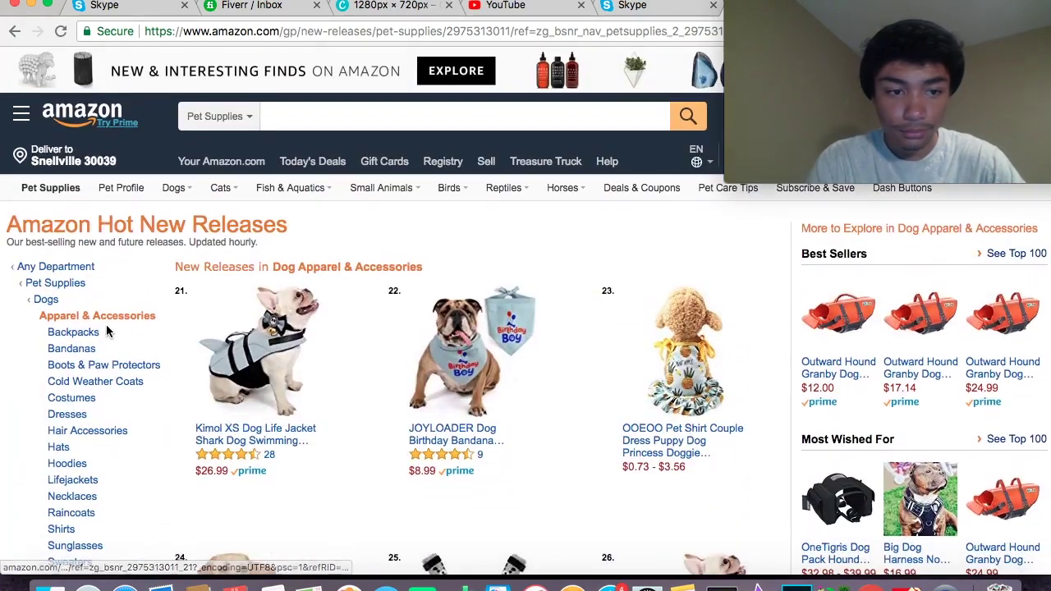
Step: Browse the top 20 new releases in the dog Hair Accessories subcategory, checking their prices and review counts
scroll(89, 339, down, 2)
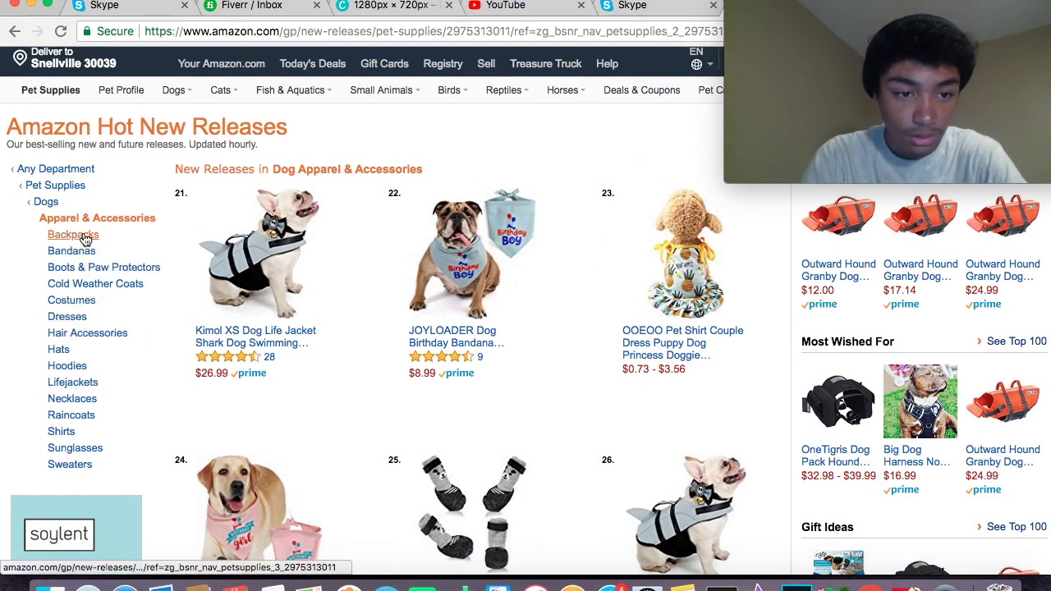
click(97, 343)
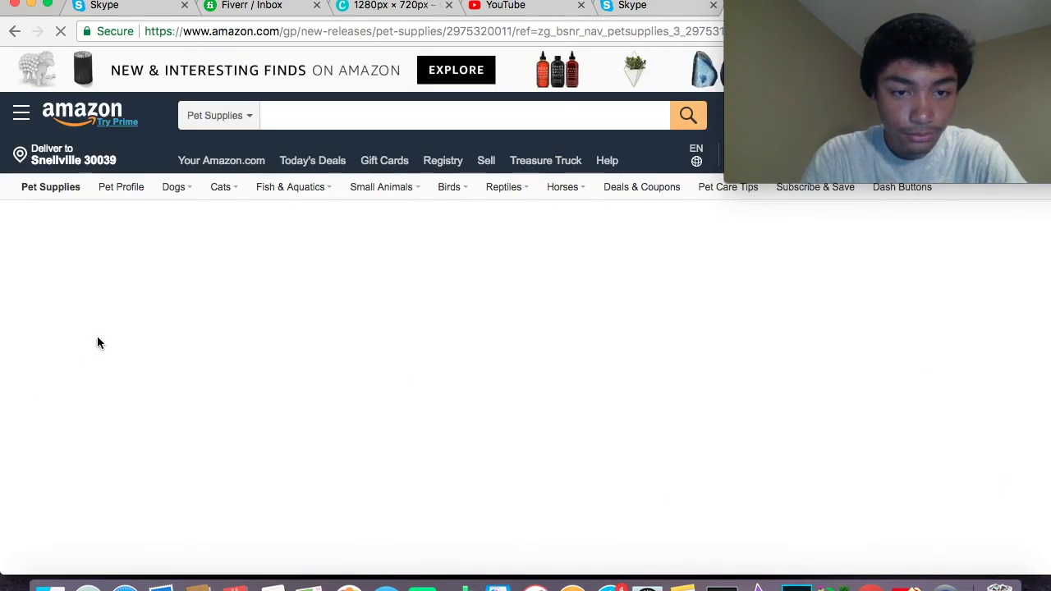
scroll(350, 392, down, 5)
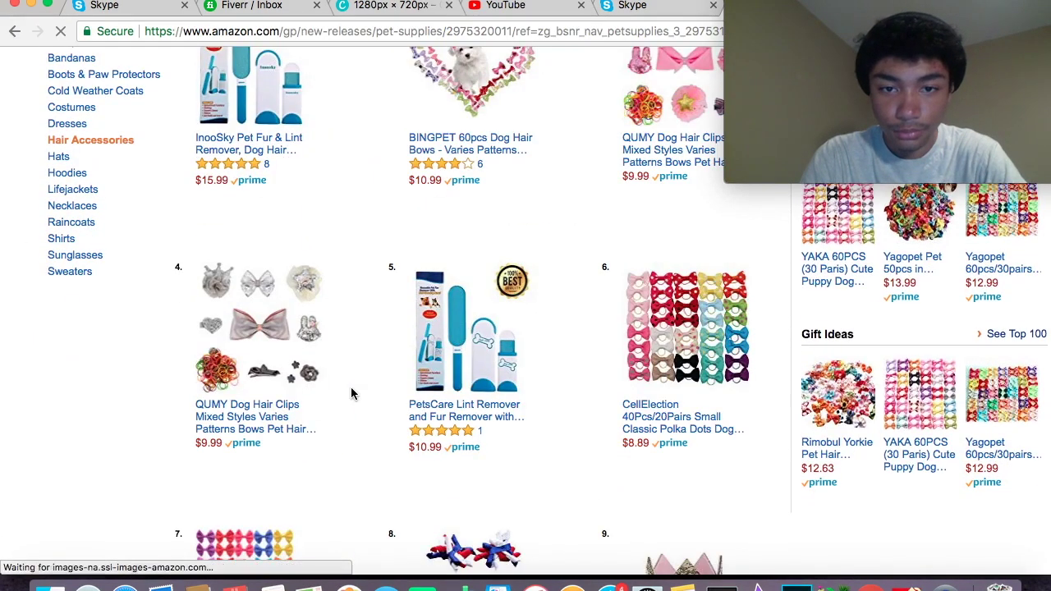
scroll(350, 393, down, 7)
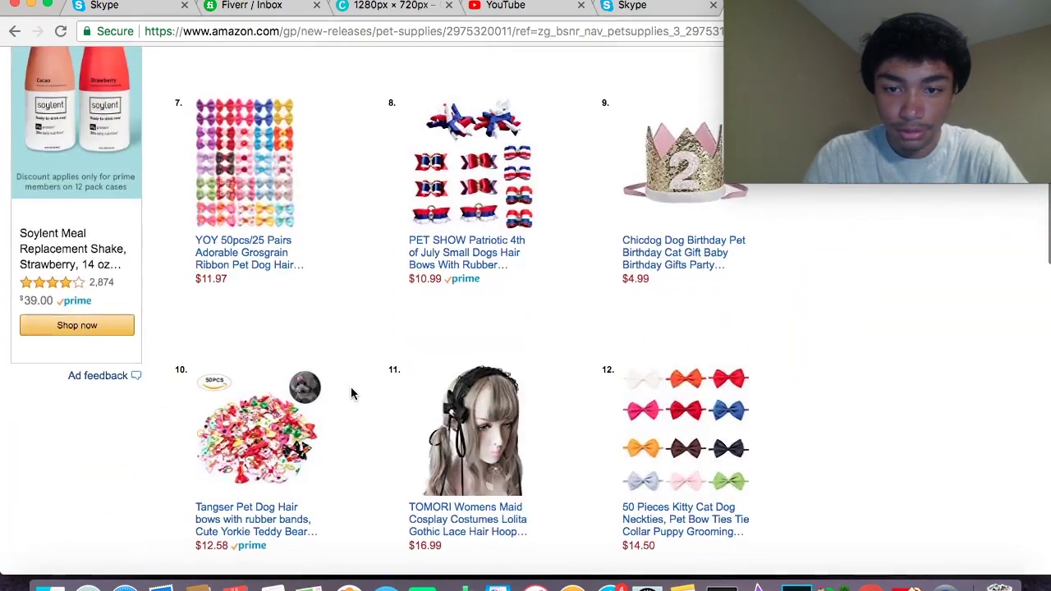
scroll(351, 394, down, 5)
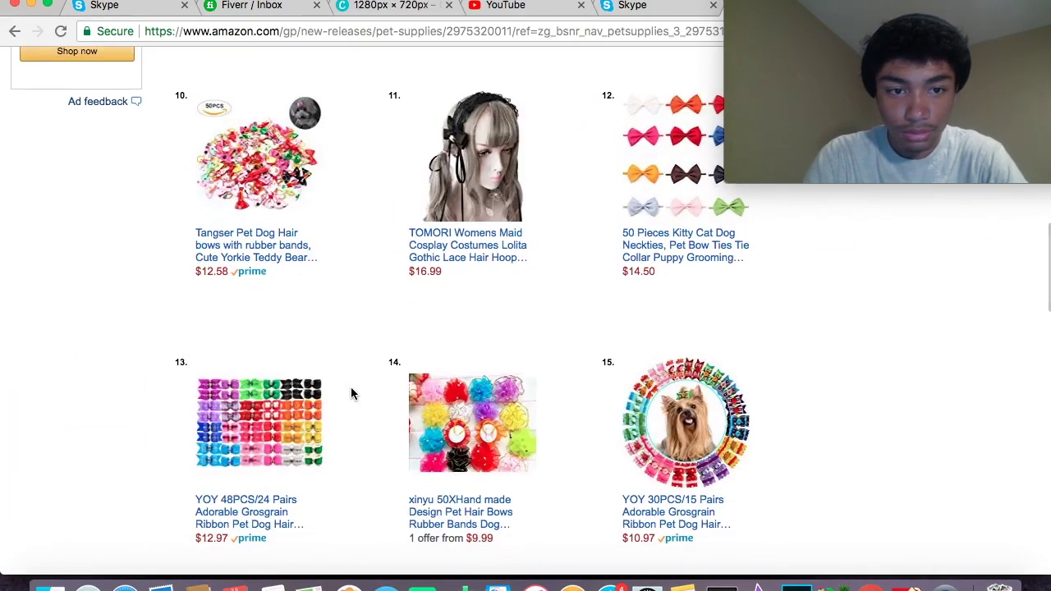
scroll(317, 326, down, 7)
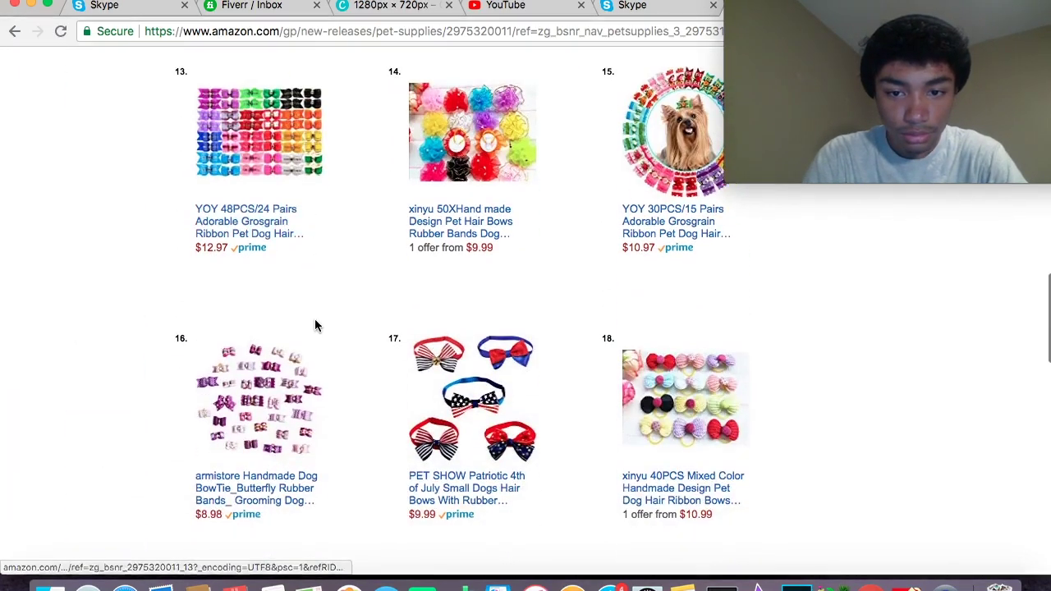
scroll(314, 327, down, 6)
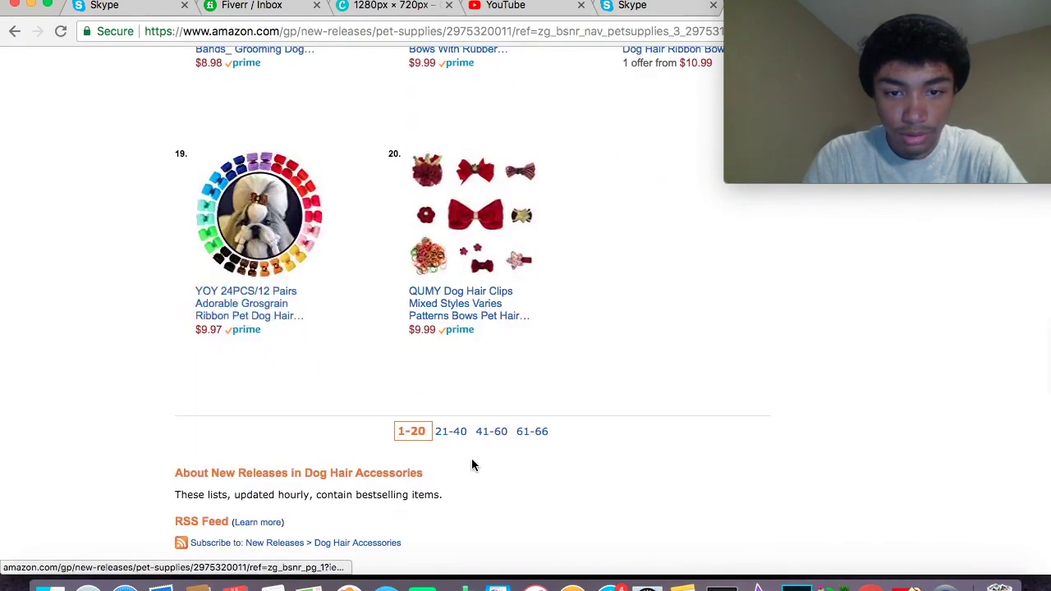
Step: View the Dog Hair Accessories new releases ranked 21 to 40 and check their prices and reviews
click(451, 433)
scroll(368, 316, down, 1)
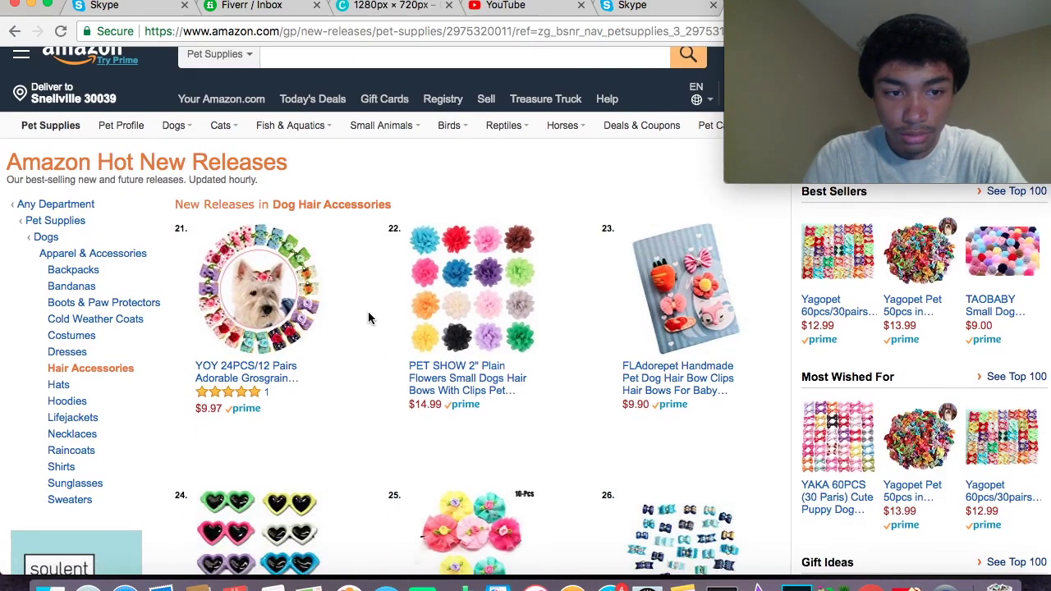
scroll(368, 318, down, 8)
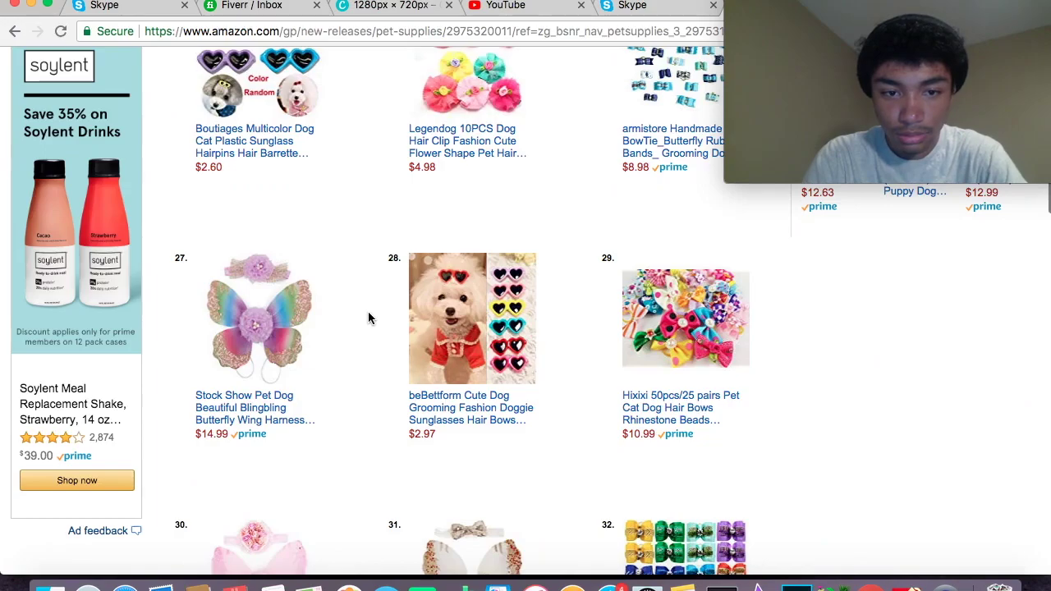
scroll(368, 318, down, 2)
scroll(368, 311, up, 11)
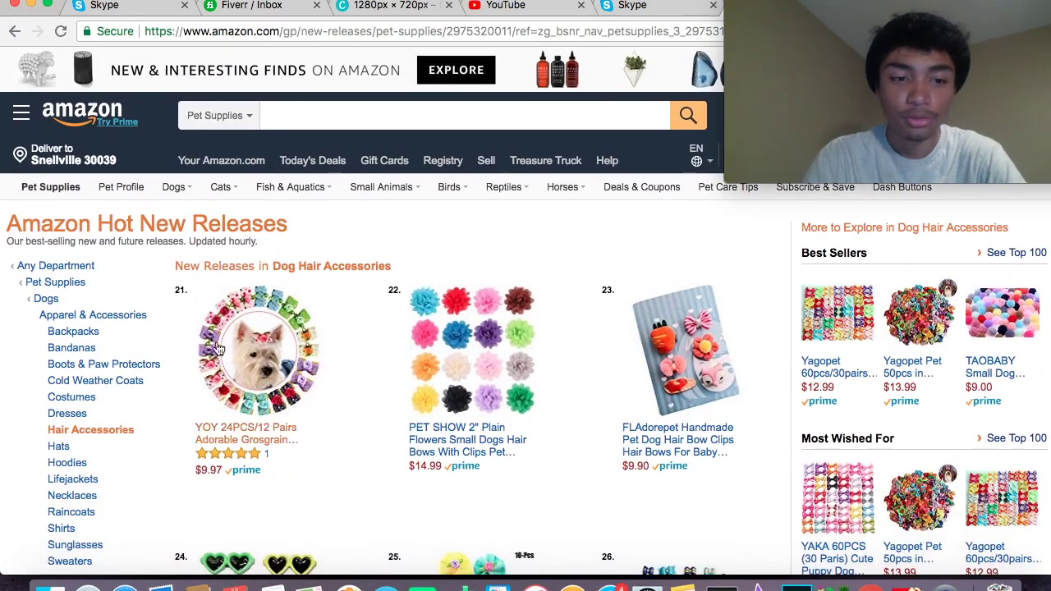
scroll(238, 366, down, 7)
scroll(254, 380, up, 7)
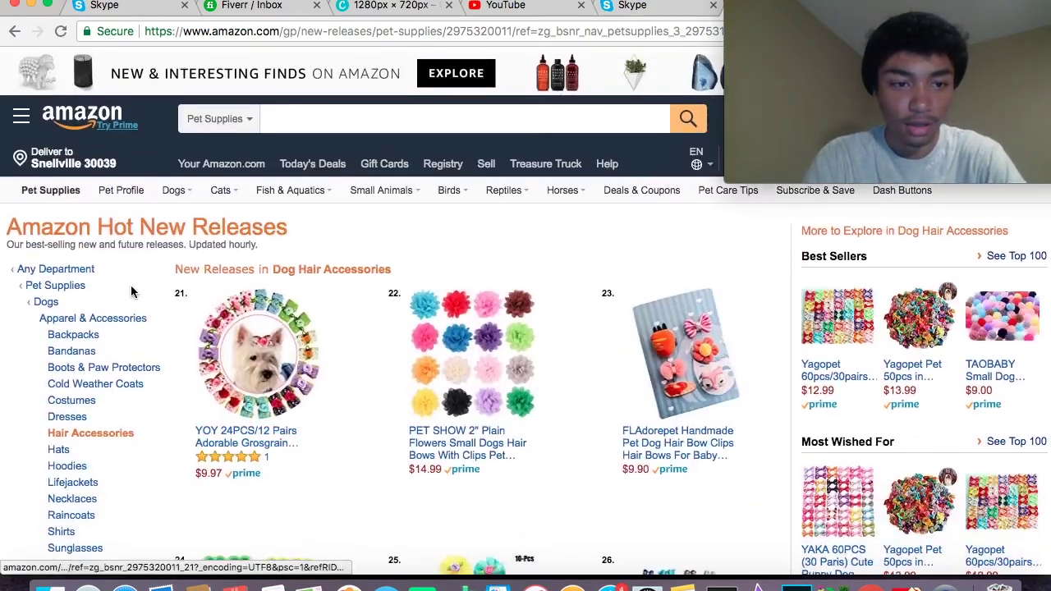
scroll(148, 347, down, 3)
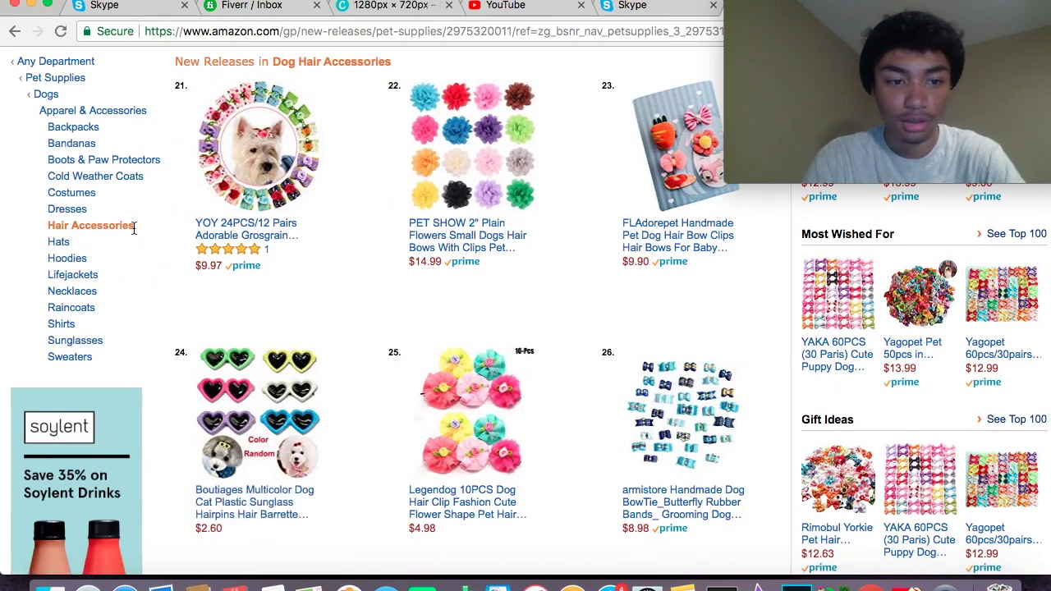
scroll(133, 228, up, 3)
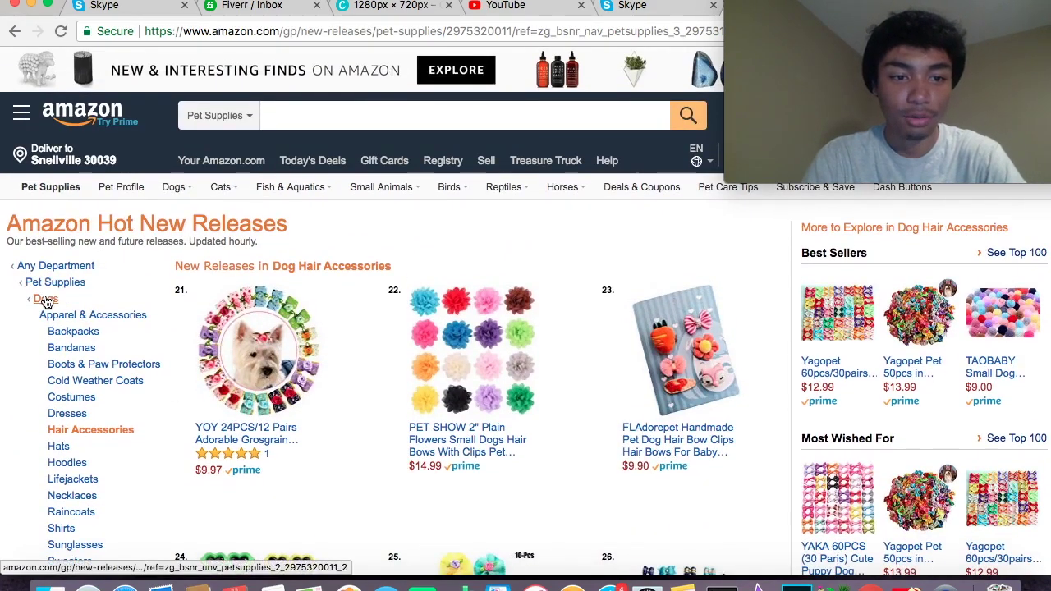
Step: Go up to the Dogs category and look over the new releases and subcategories in Training & Behavior Aids
click(46, 300)
scroll(140, 327, down, 2)
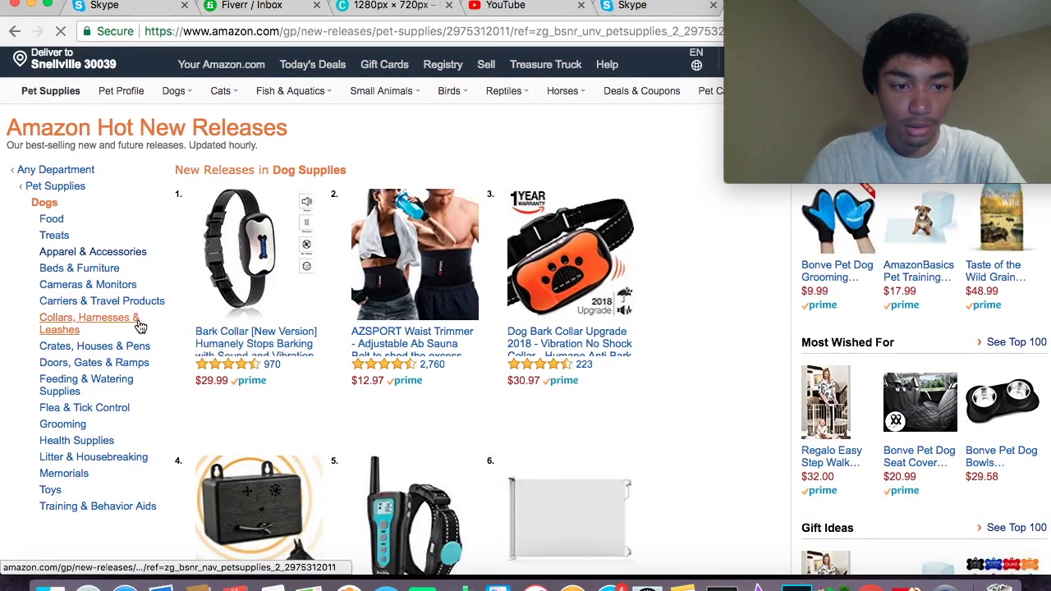
scroll(131, 422, down, 1)
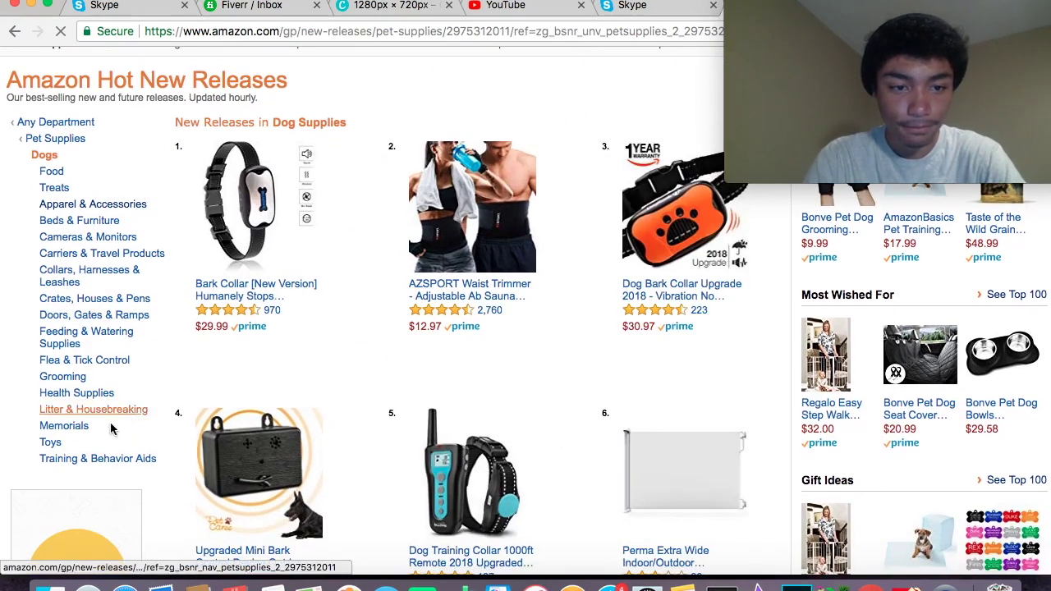
click(72, 460)
scroll(263, 452, down, 8)
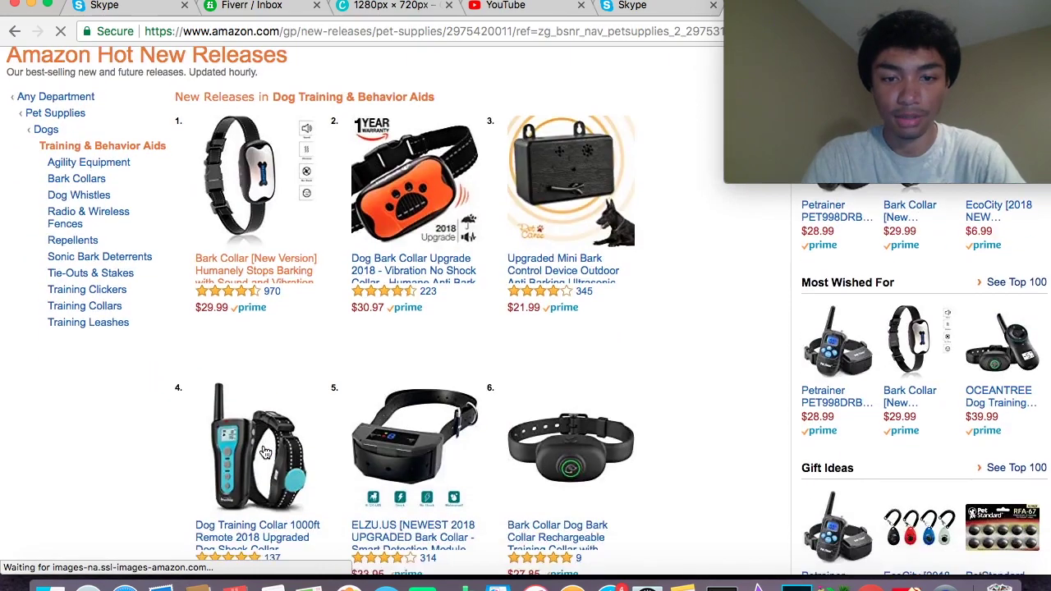
scroll(264, 451, up, 8)
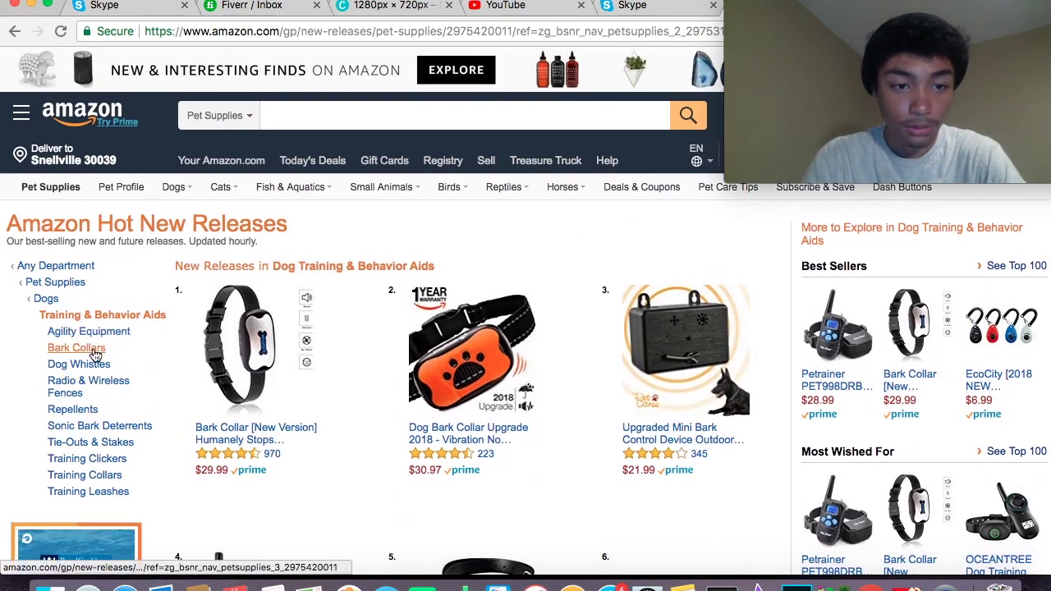
scroll(117, 461, down, 1)
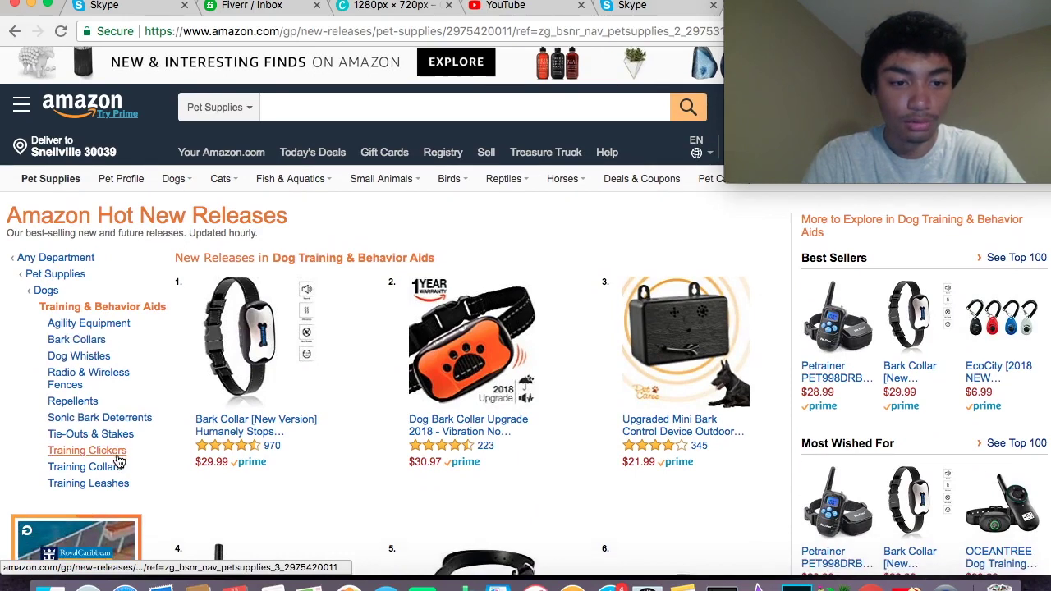
Step: Browse the top 20 new releases in Agility Equipment, checking their prices and review counts
click(105, 316)
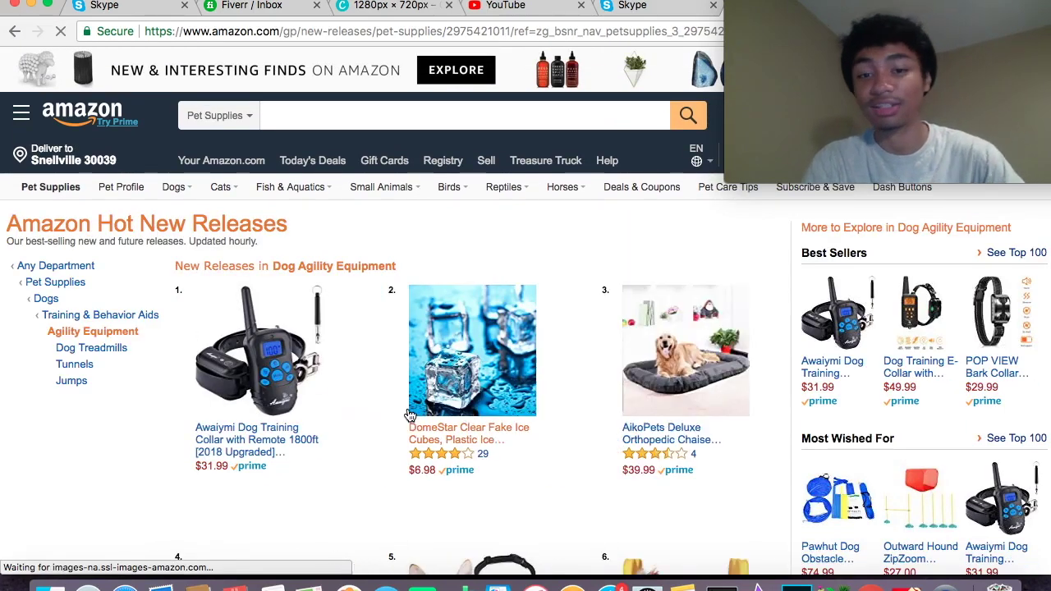
scroll(409, 415, down, 1)
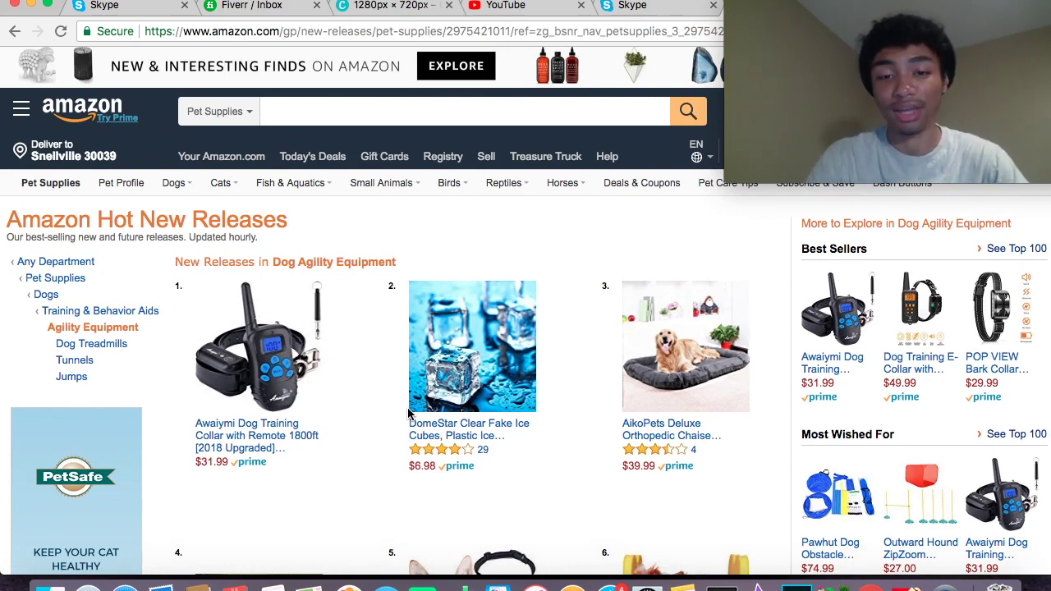
scroll(380, 246, down, 10)
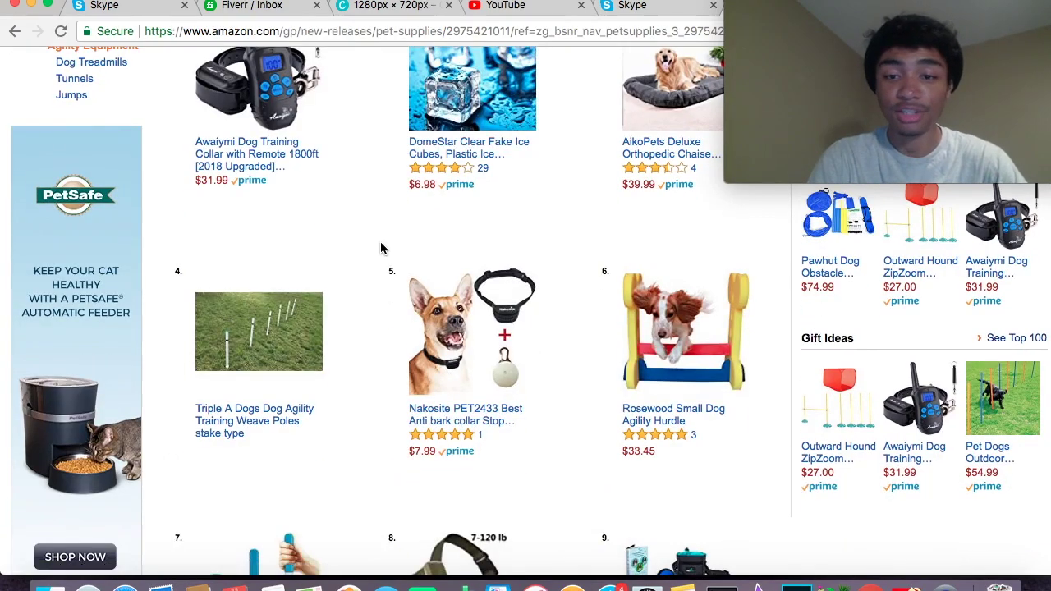
scroll(380, 248, down, 7)
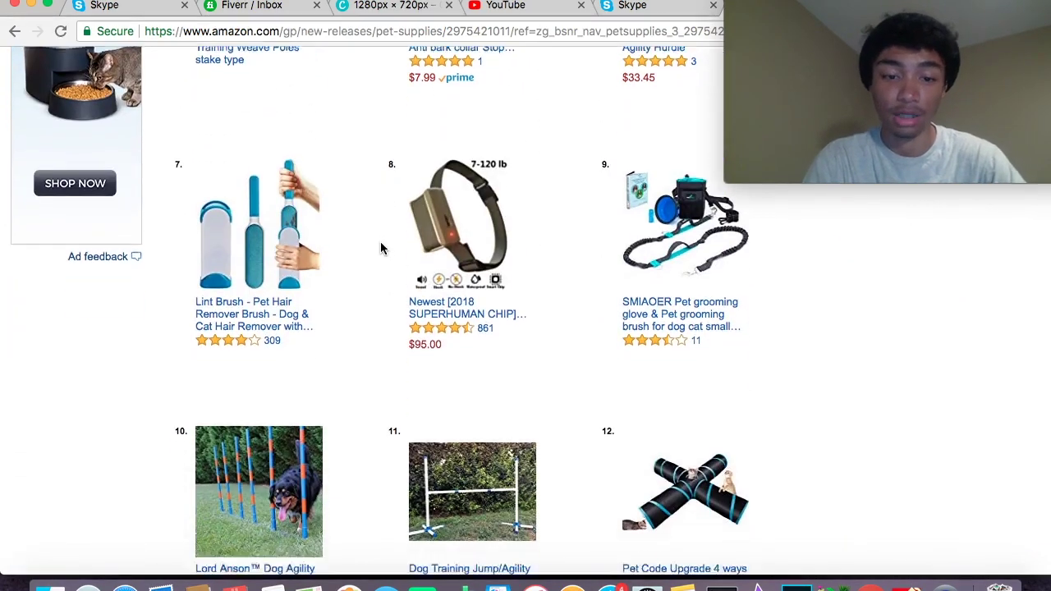
scroll(380, 248, down, 8)
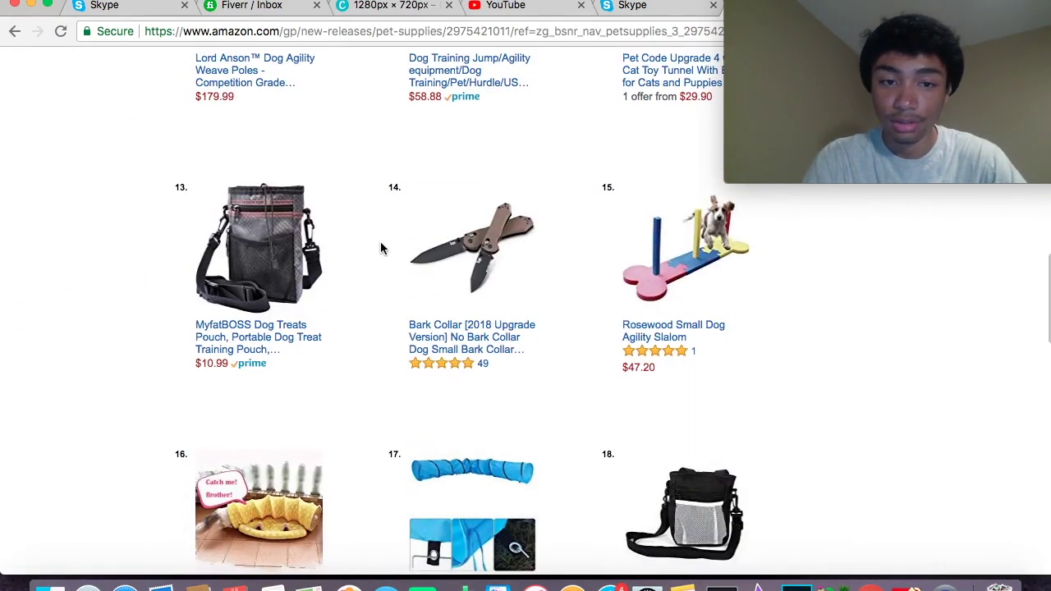
scroll(380, 248, down, 7)
scroll(380, 248, down, 5)
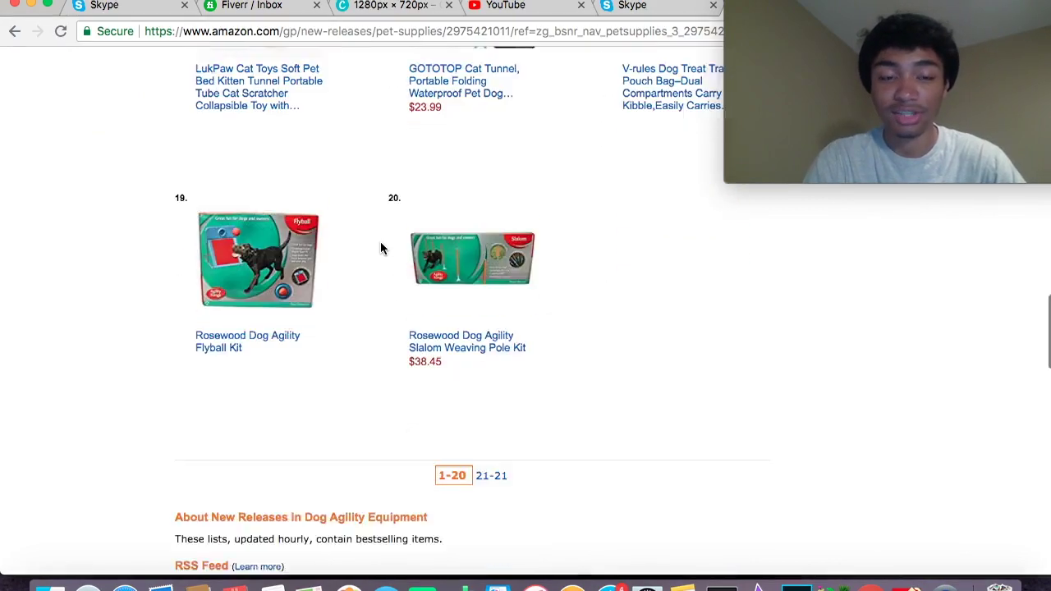
Step: Go back up through Pet Supplies to the Hot New Releases of all departments and look over the department list
scroll(439, 381, up, 20)
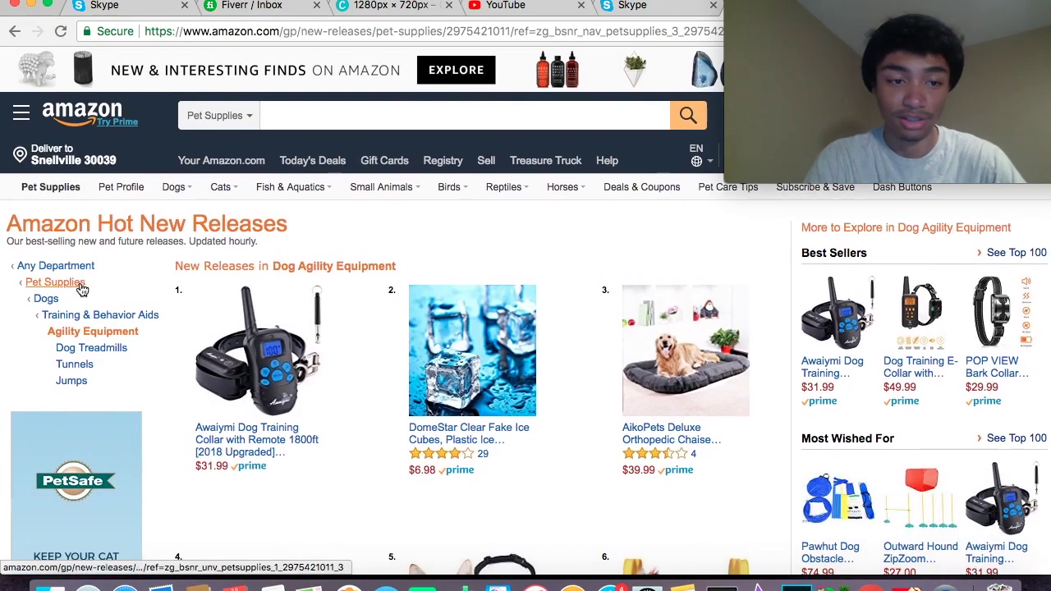
click(51, 283)
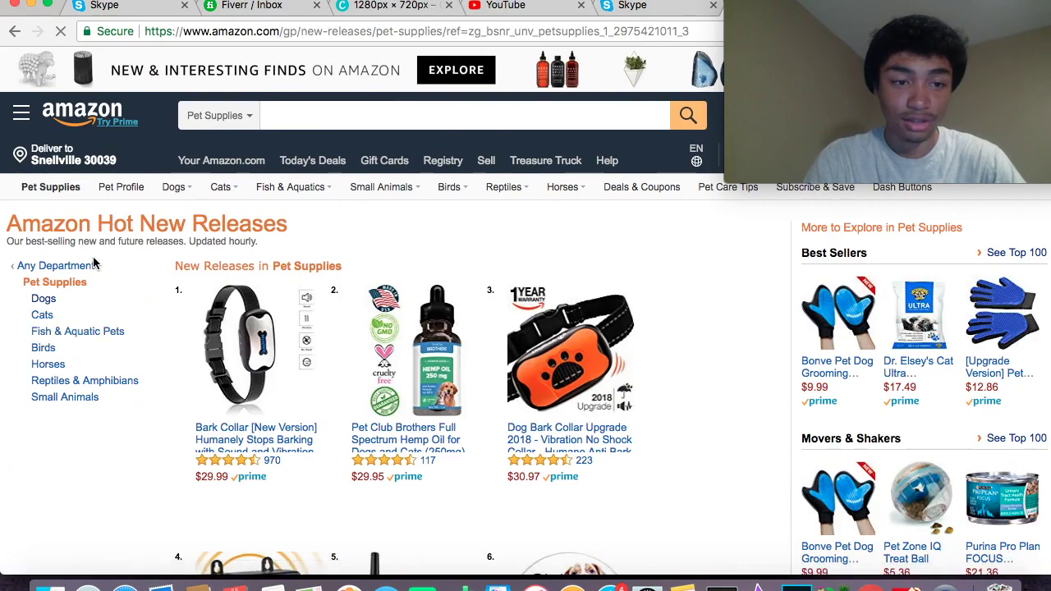
click(72, 268)
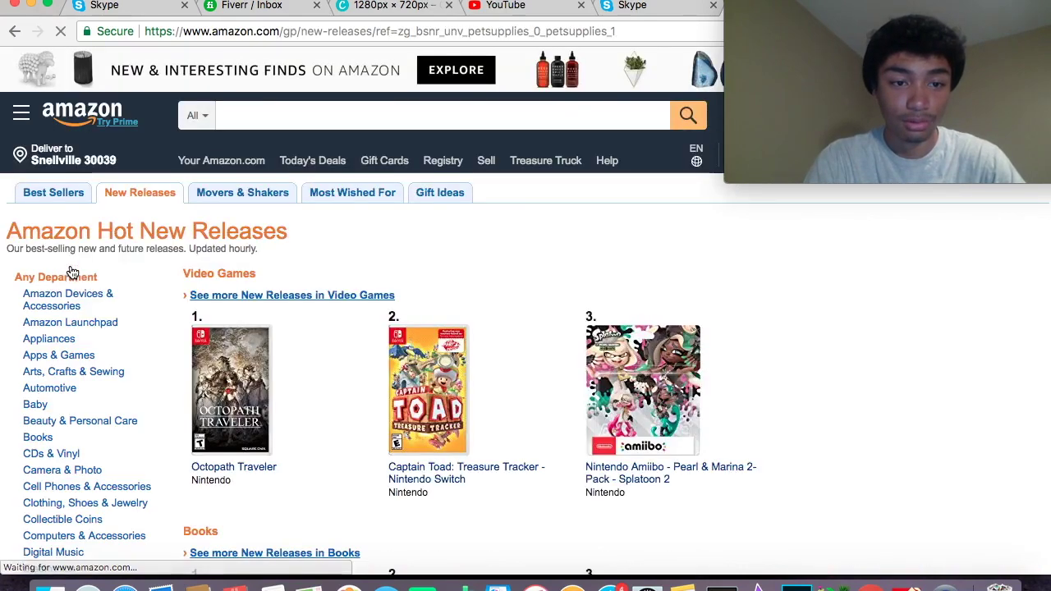
scroll(112, 334, down, 8)
scroll(115, 341, up, 4)
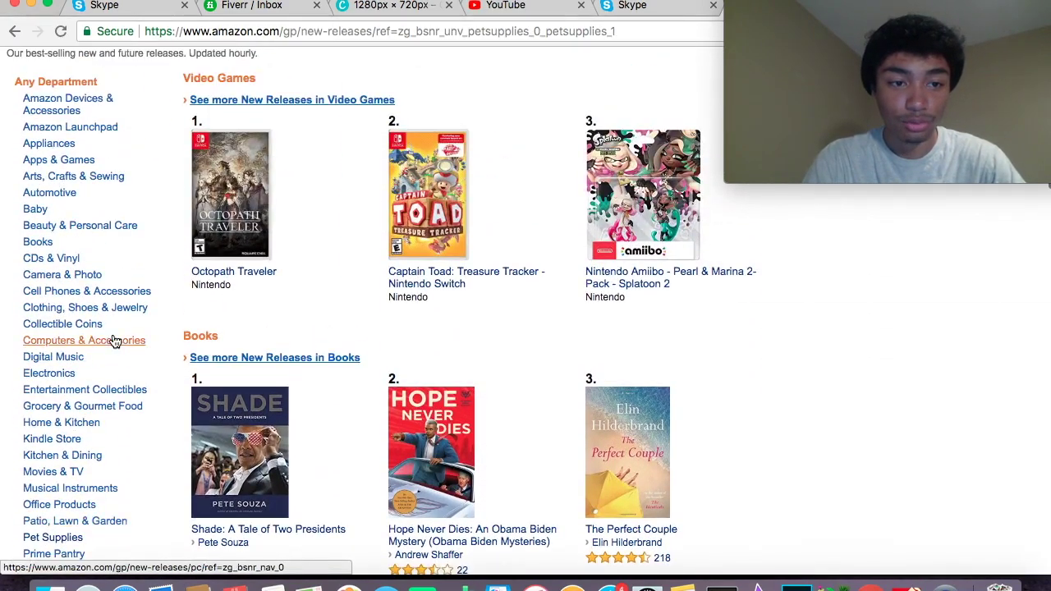
Step: Open the Beauty & Personal Care new releases and narrow them to Salon & Spa Equipment within Tools & Accessories
click(71, 227)
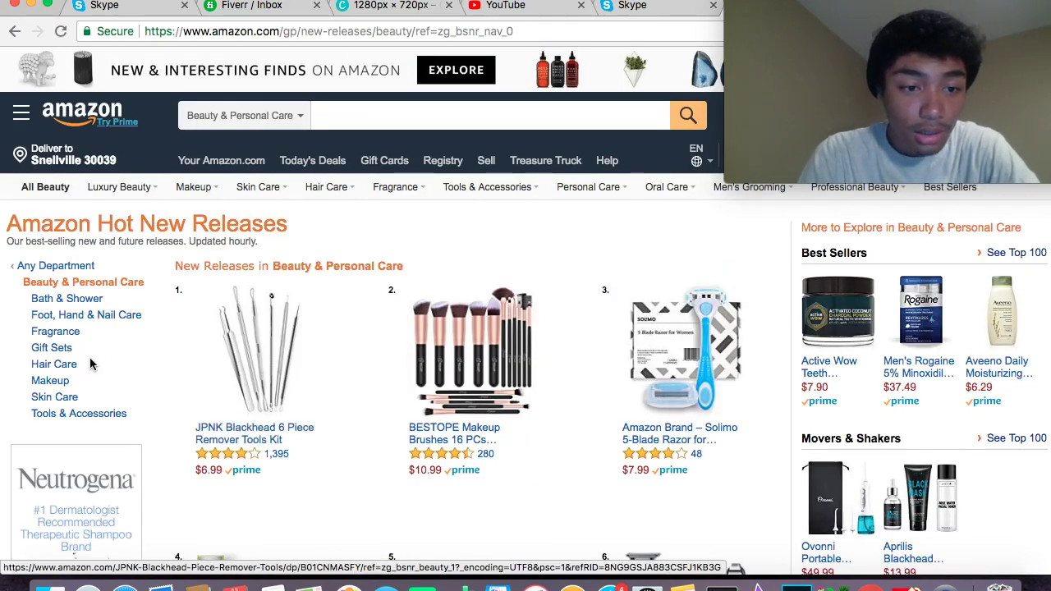
click(82, 412)
scroll(168, 376, down, 1)
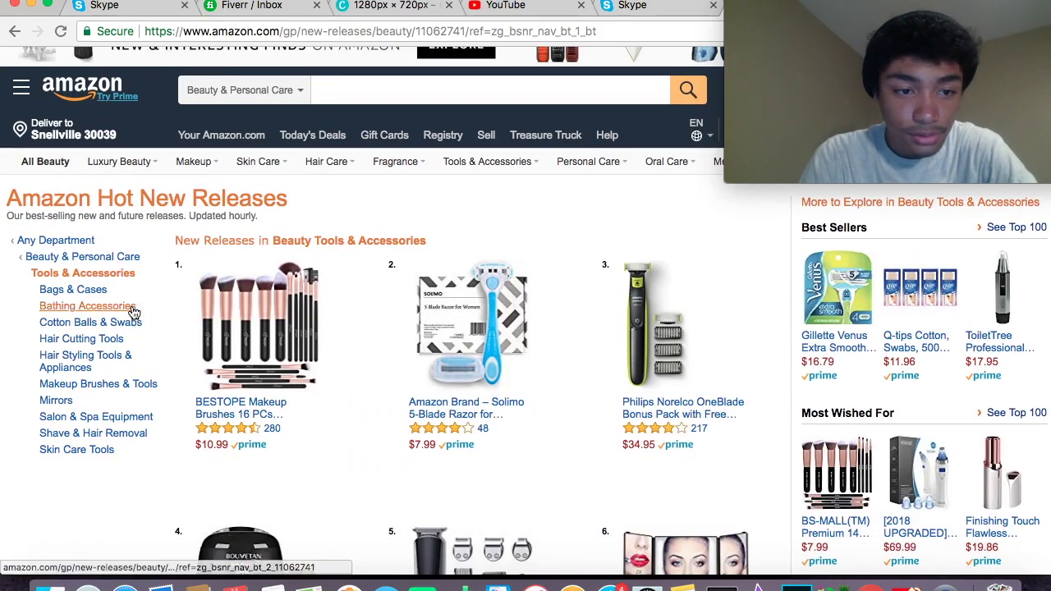
click(113, 418)
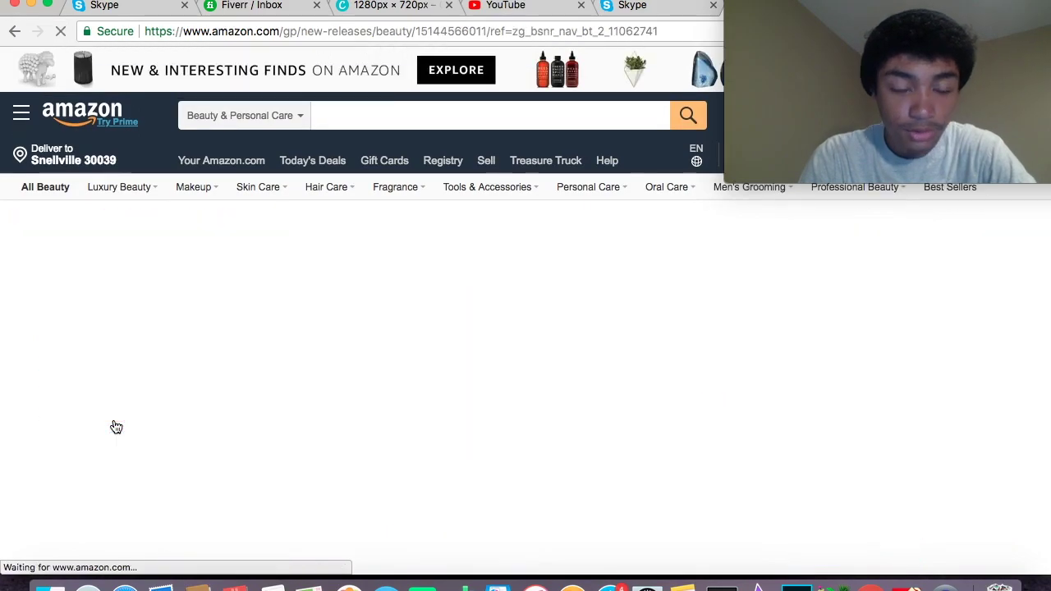
Step: Browse the top 20 new releases in Salon & Spa Equipment and its subcategories, checking prices and review counts
scroll(320, 426, down, 3)
scroll(320, 427, down, 12)
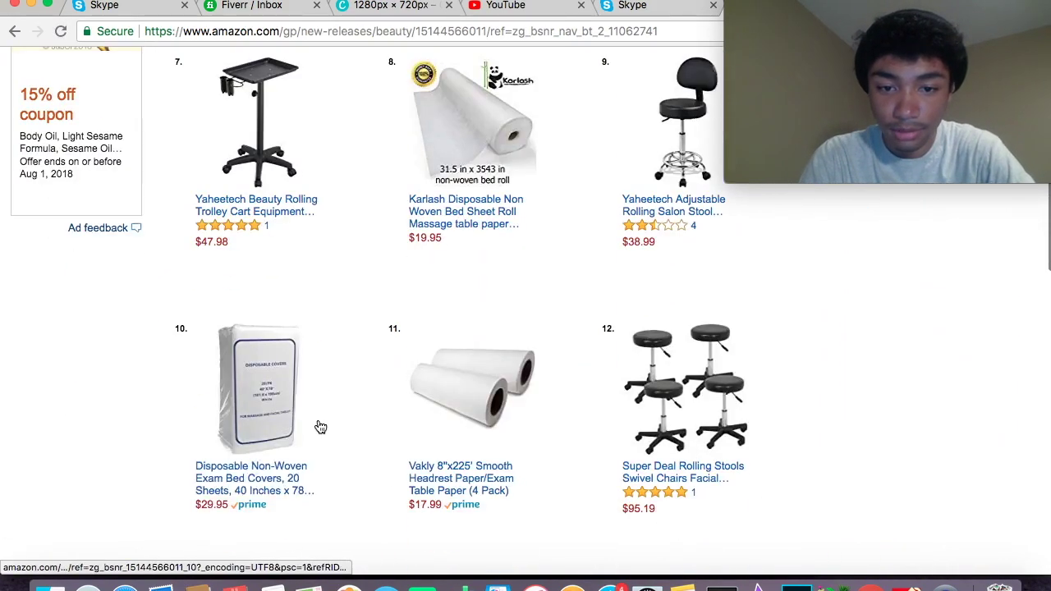
scroll(320, 426, down, 1)
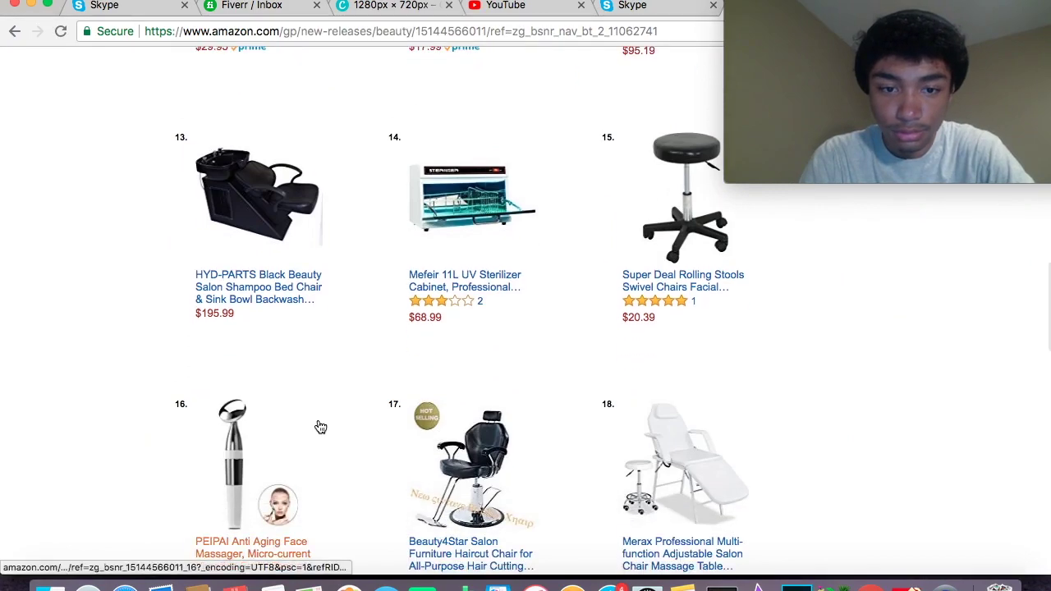
scroll(320, 426, down, 9)
scroll(319, 424, up, 2)
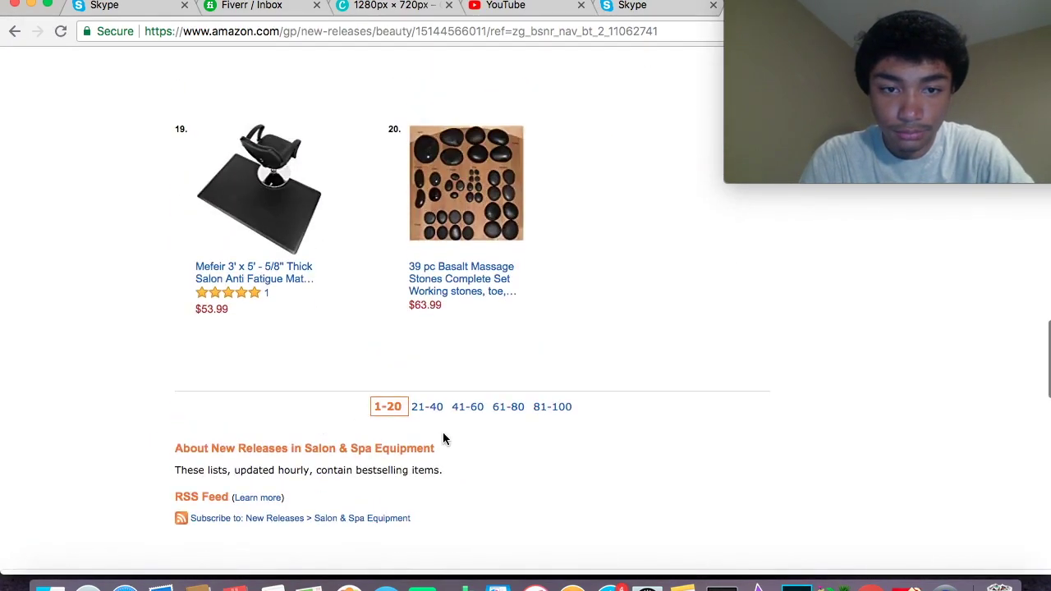
scroll(443, 435, up, 20)
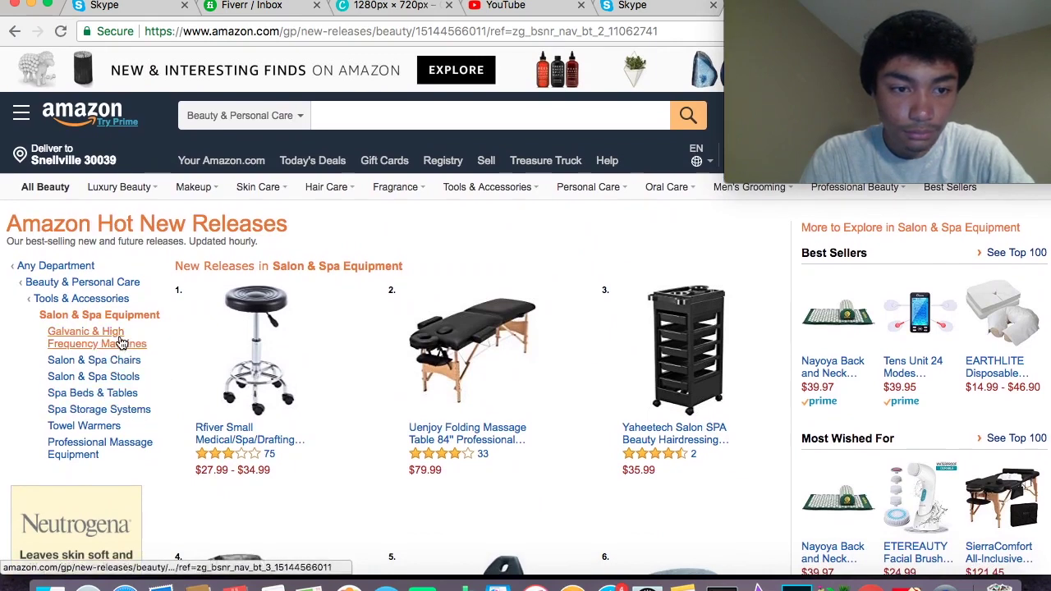
Step: Go up to Tools & Accessories, open the Skin Care Tools new releases and look over the top nine products
click(61, 299)
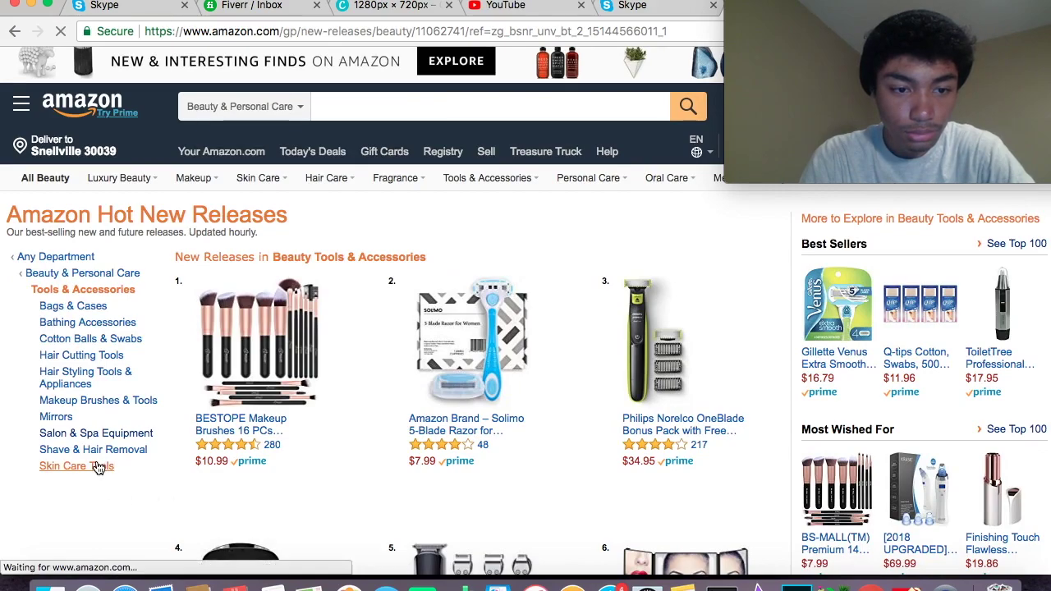
scroll(197, 448, down, 6)
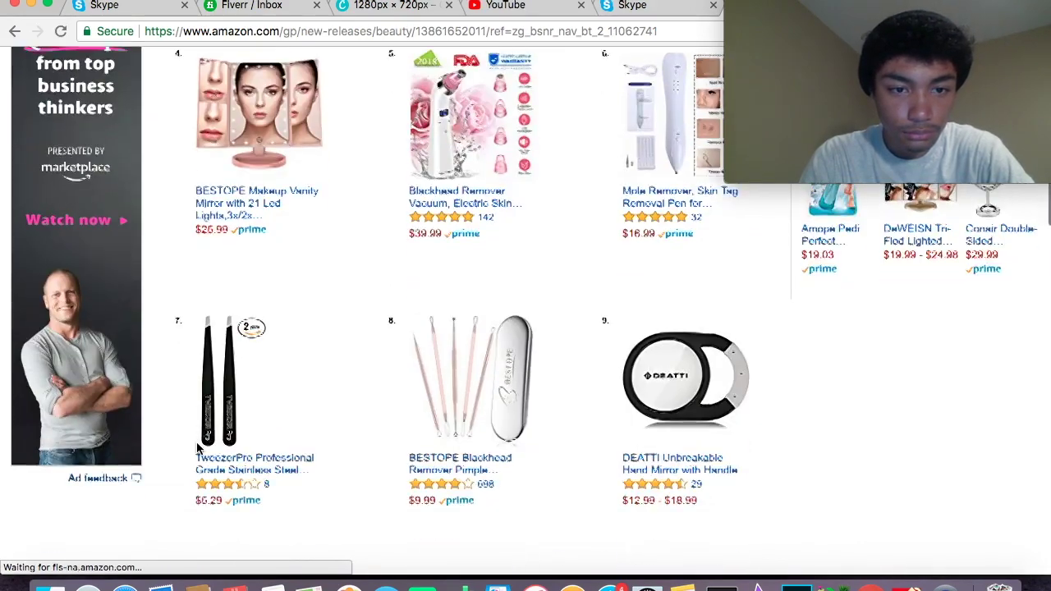
scroll(197, 448, up, 2)
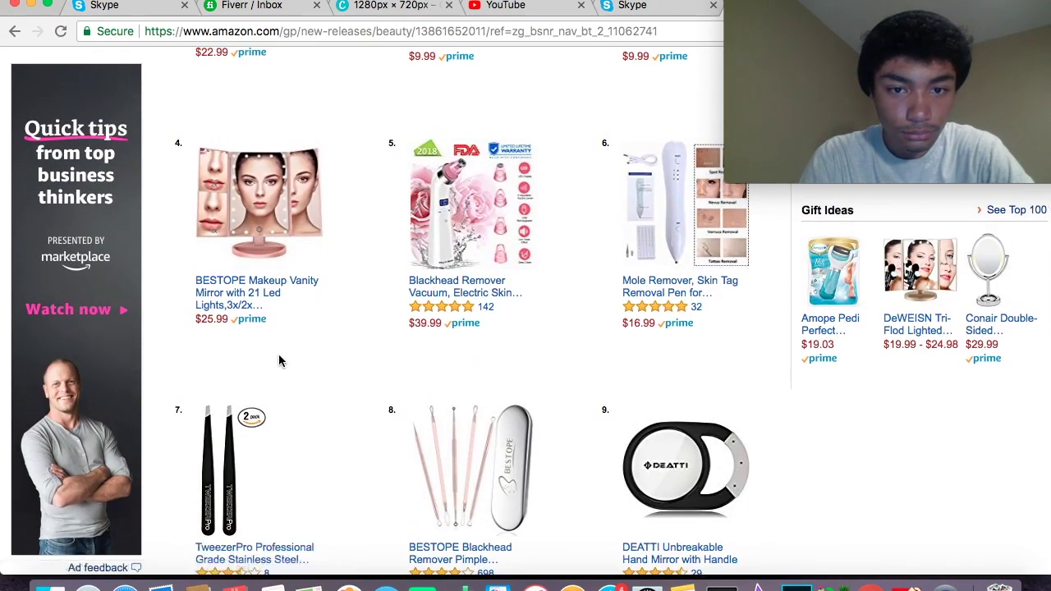
scroll(279, 359, down, 4)
scroll(278, 358, up, 3)
scroll(278, 359, up, 1)
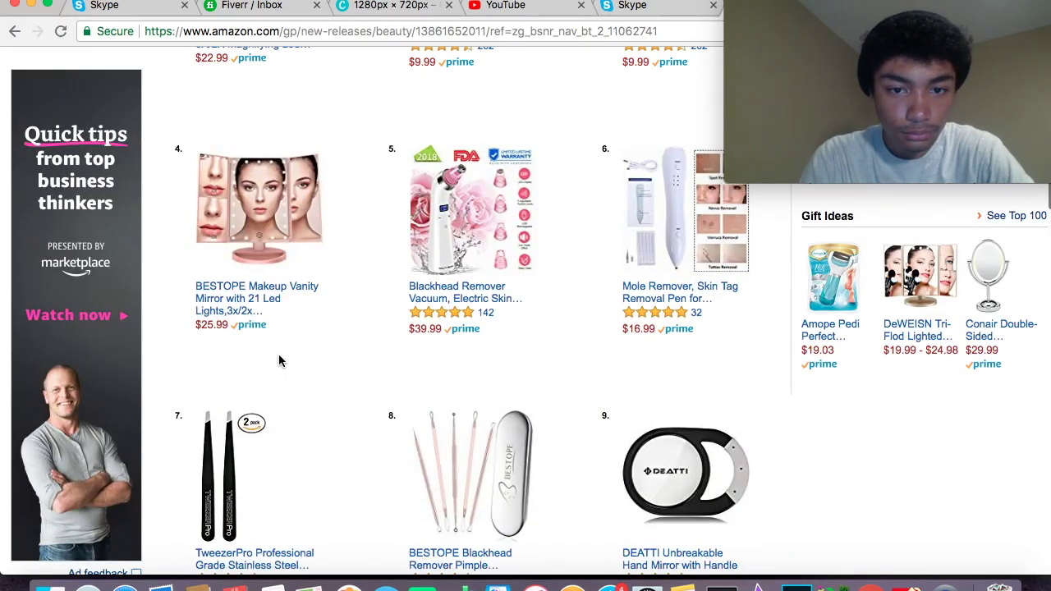
Step: Compare the prices and reviews of the Skin Care Tools releases ranked 7 to 15, including the vacuum blackhead remover
scroll(278, 358, down, 6)
scroll(278, 361, down, 3)
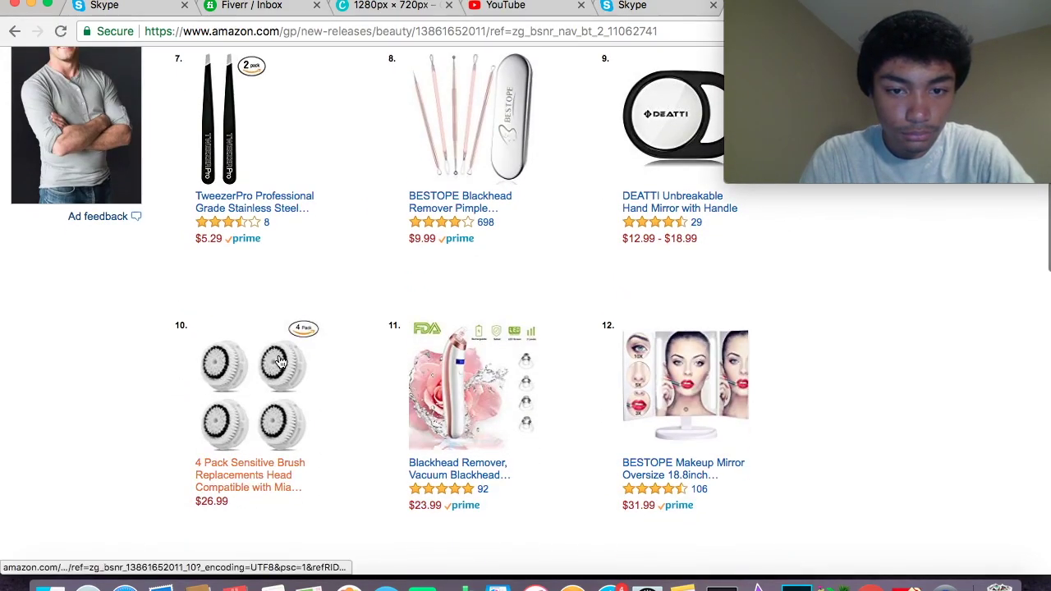
scroll(350, 424, up, 7)
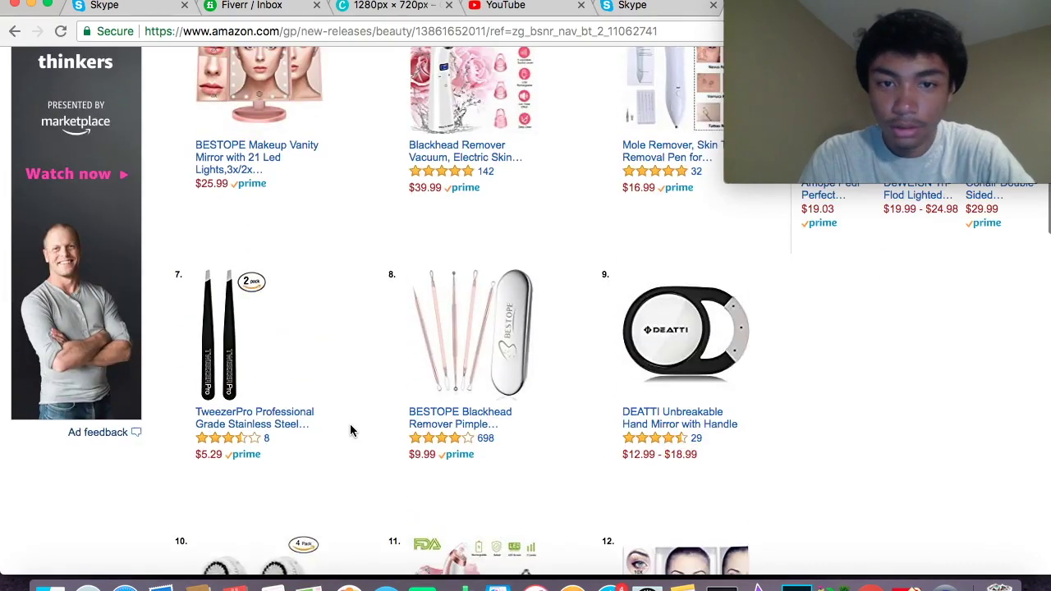
scroll(350, 423, down, 4)
scroll(350, 424, down, 4)
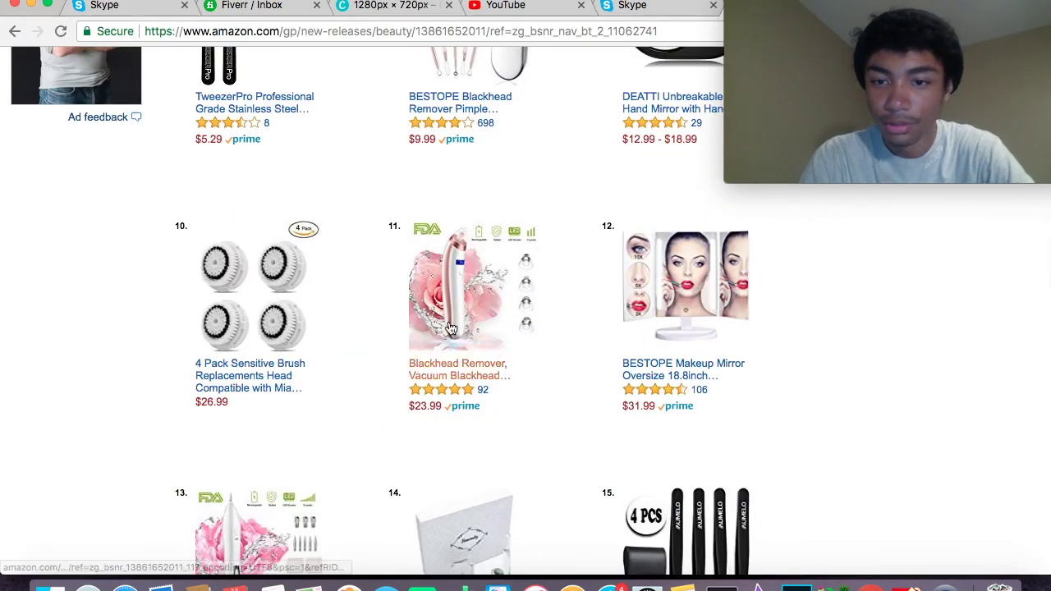
scroll(448, 326, down, 6)
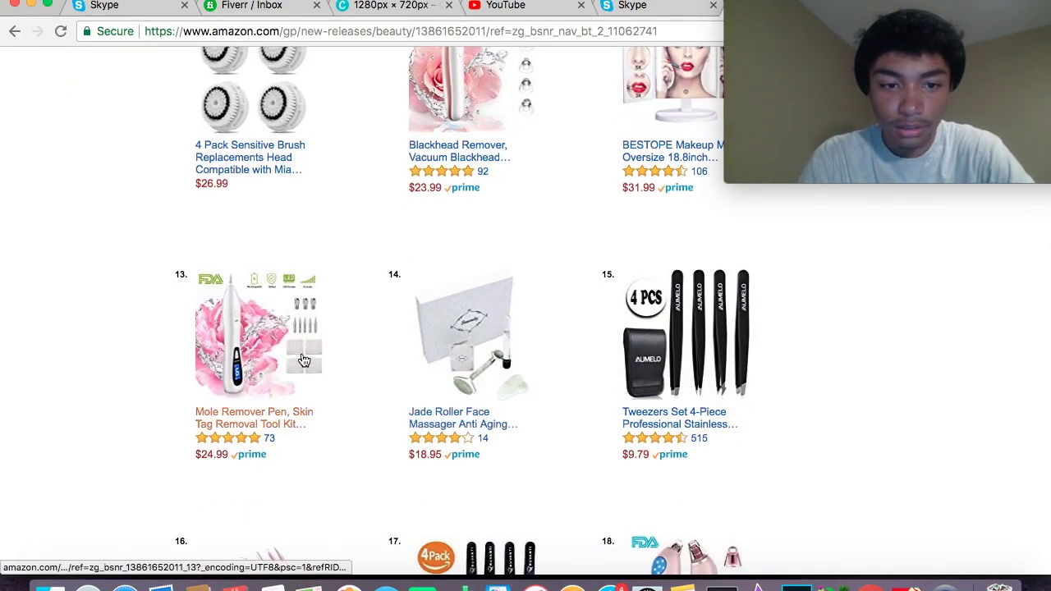
scroll(425, 190, up, 1)
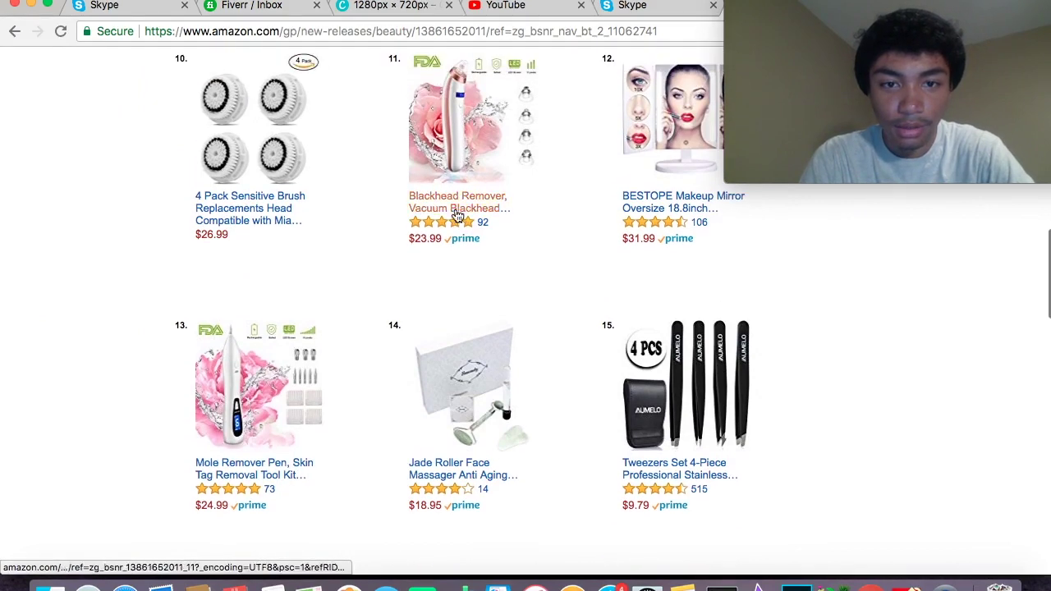
scroll(459, 238, up, 3)
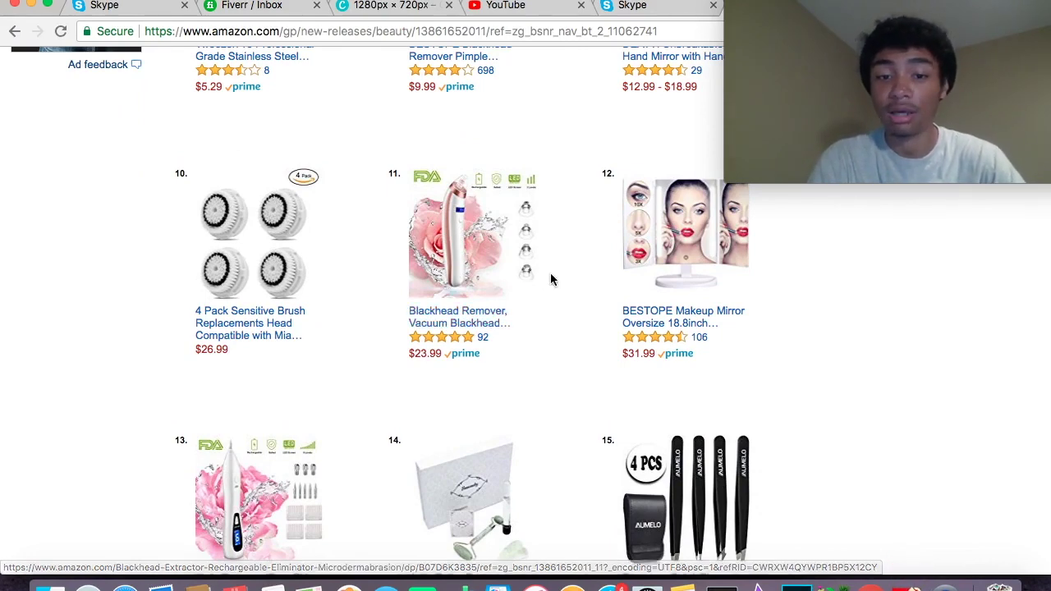
Step: Browse the remaining Skin Care Tools releases through rank 20 and recheck the highest-ranked products
scroll(550, 275, down, 5)
scroll(550, 279, down, 5)
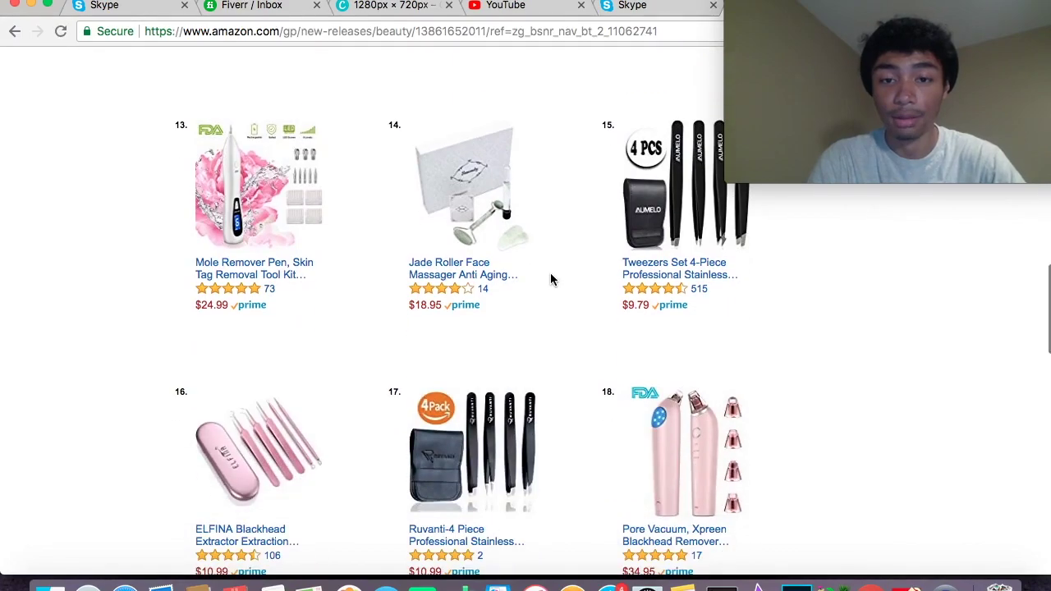
scroll(550, 280, up, 20)
scroll(550, 280, up, 3)
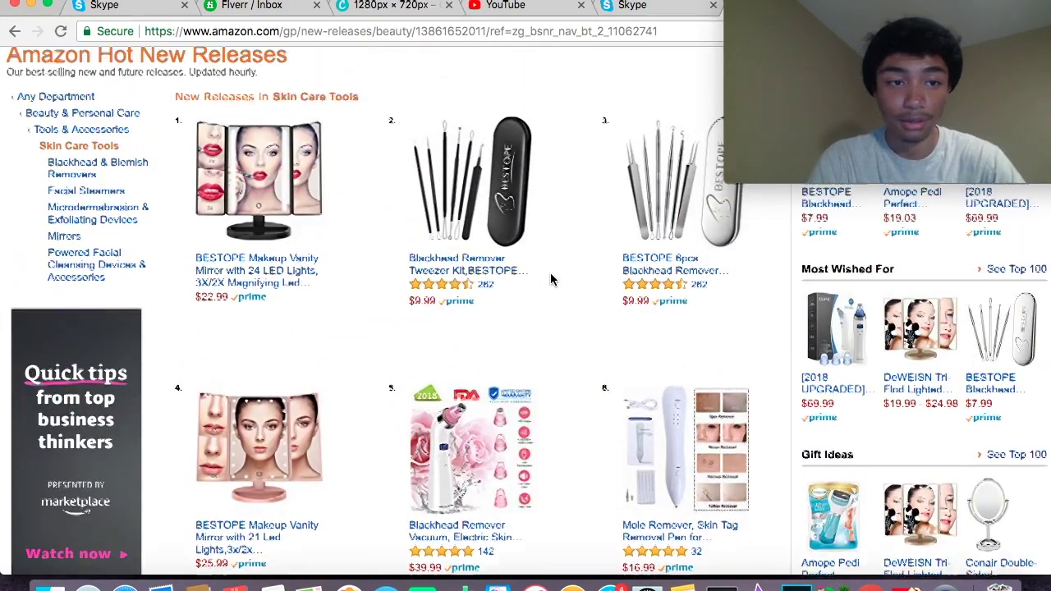
scroll(550, 280, down, 20)
scroll(550, 280, down, 5)
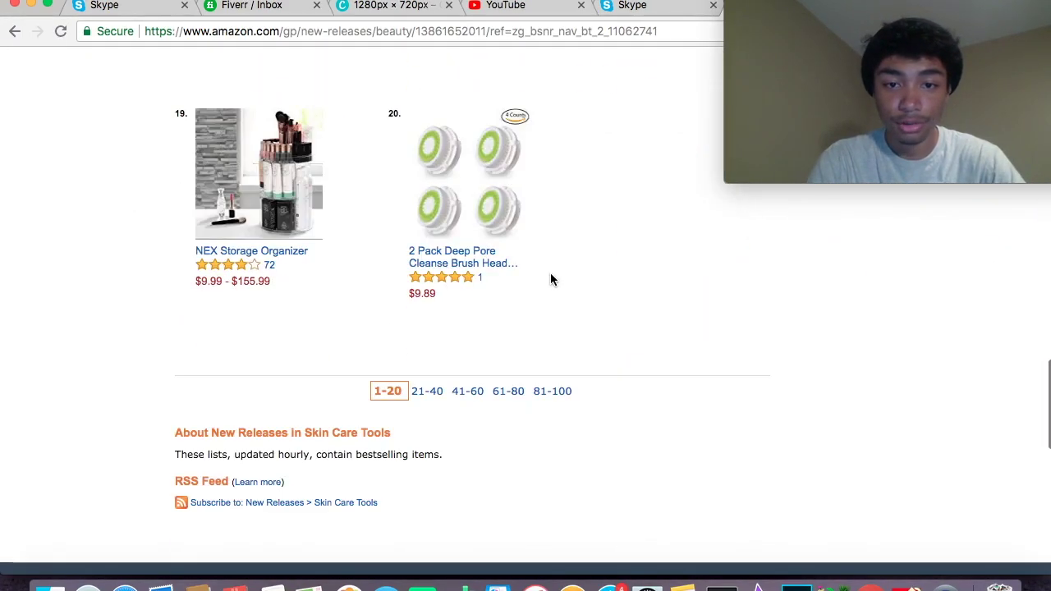
drag(775, 7, 135, 4)
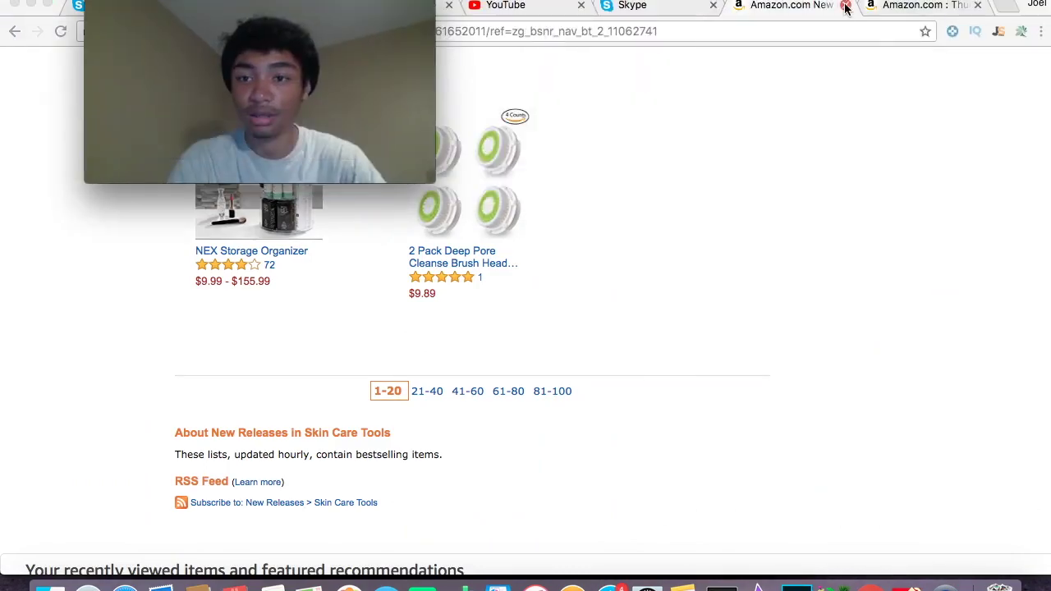
scroll(694, 277, up, 20)
scroll(694, 277, down, 3)
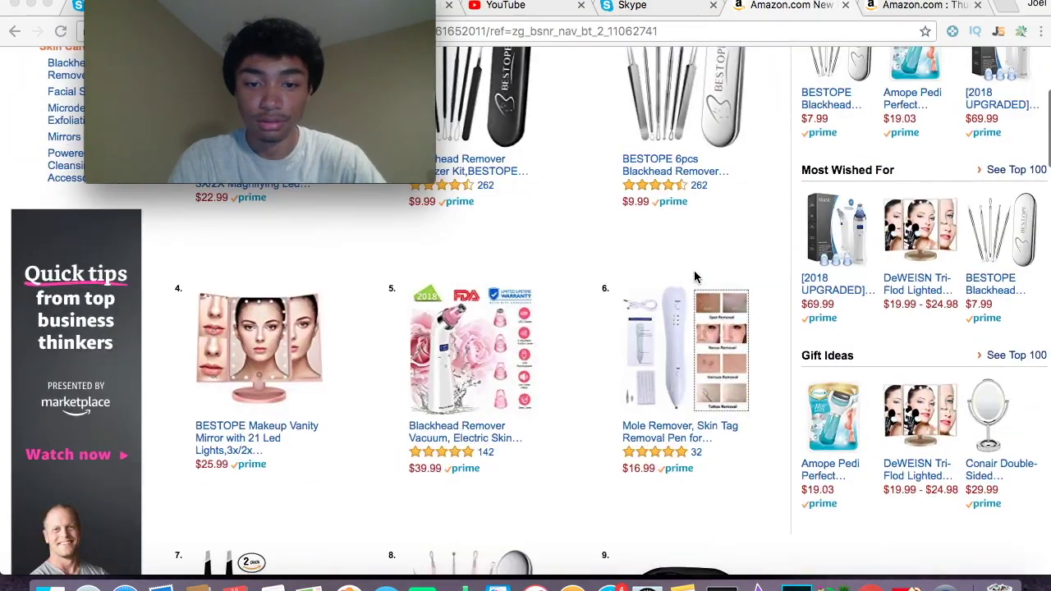
Step: In the other Amazon tab, return to the home page and search all departments for "blackhead remover vaccum"
click(914, 6)
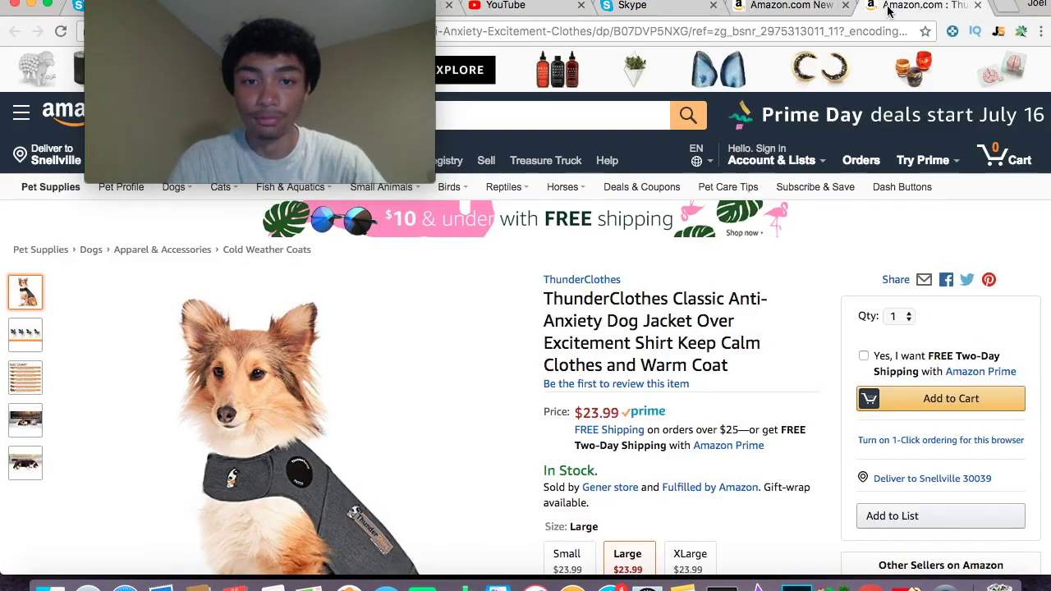
click(64, 119)
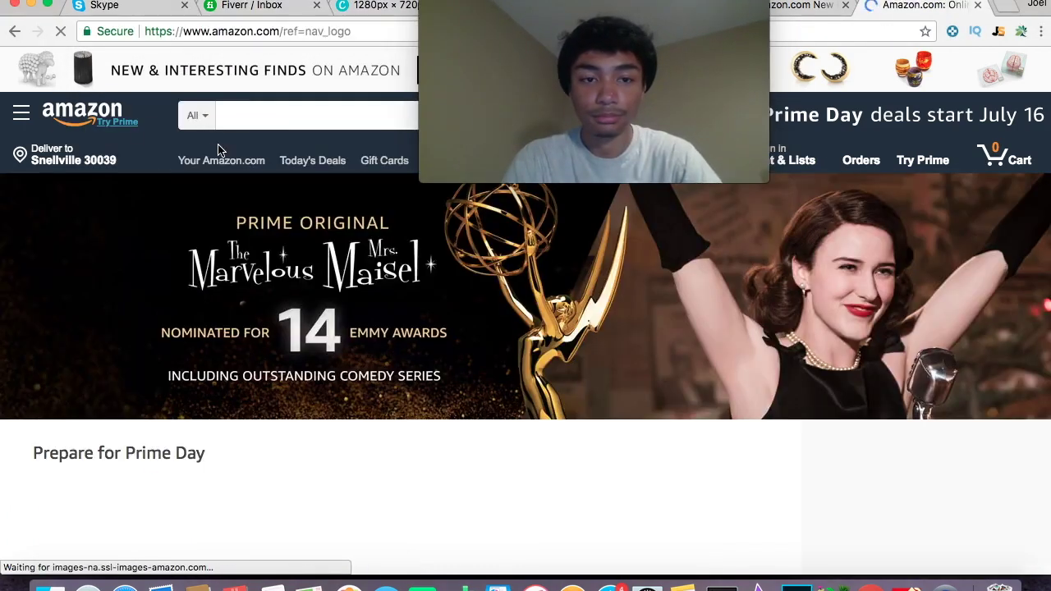
text(black)
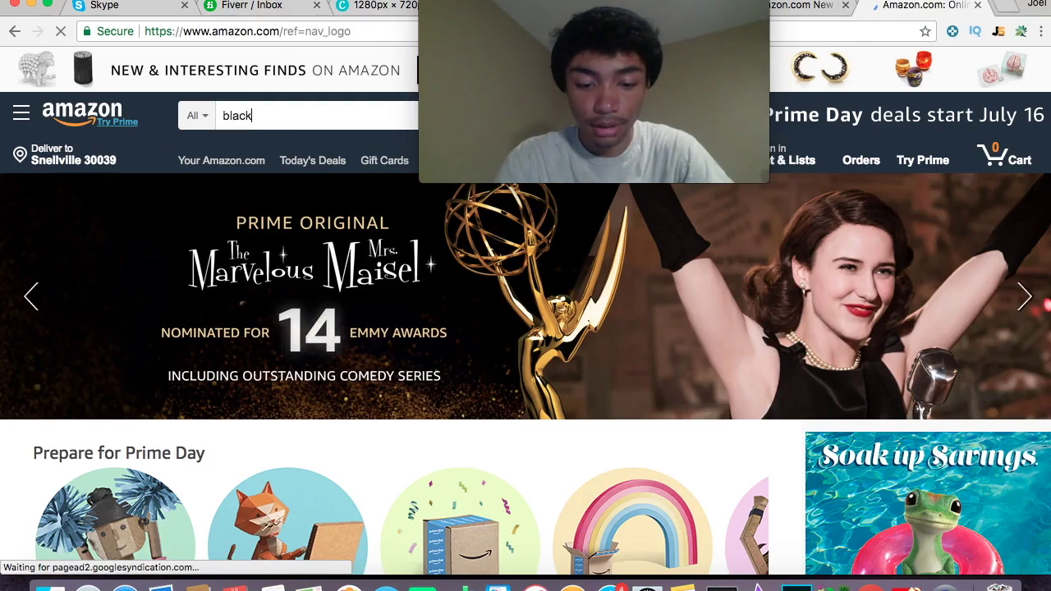
text(head remover vacc)
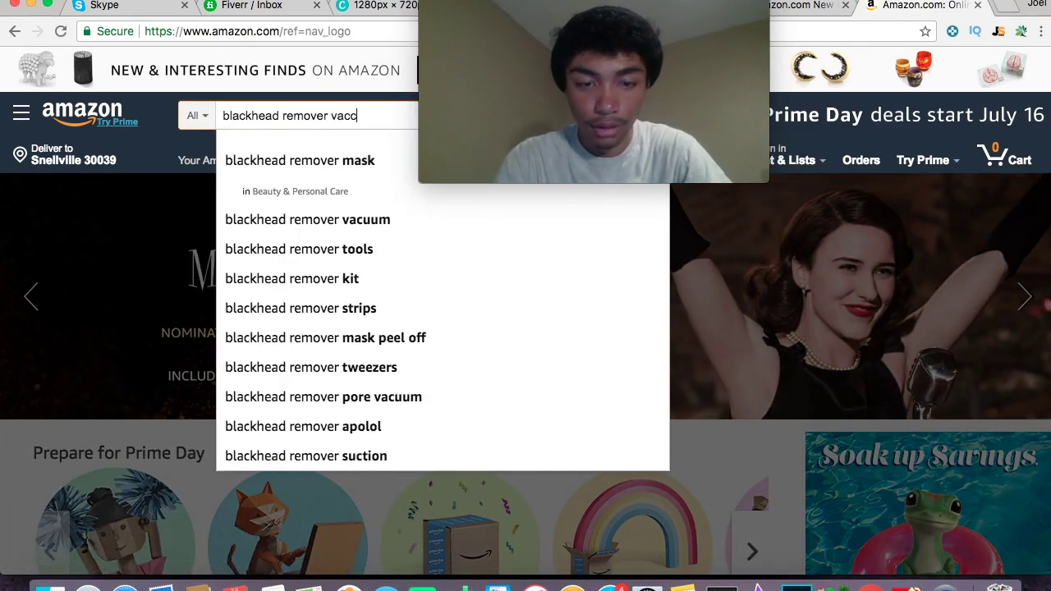
key(BackSpace)
text(uum)
key(Return)
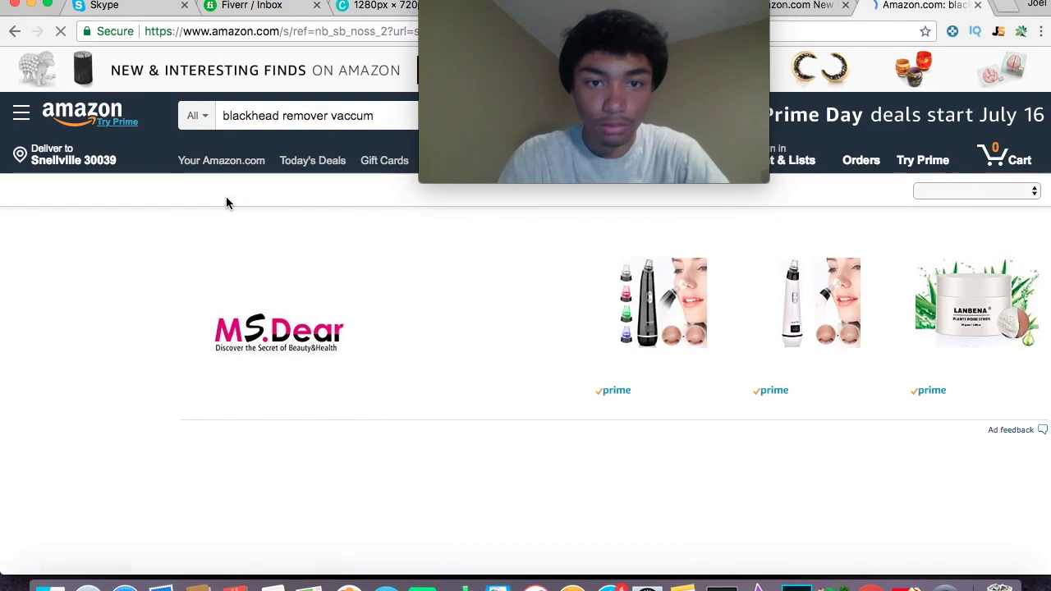
Step: Run the Jungle Scout extension on the search results and examine the opportunity score, sales, revenue and reviews of the listed products
scroll(362, 381, down, 2)
scroll(361, 378, down, 5)
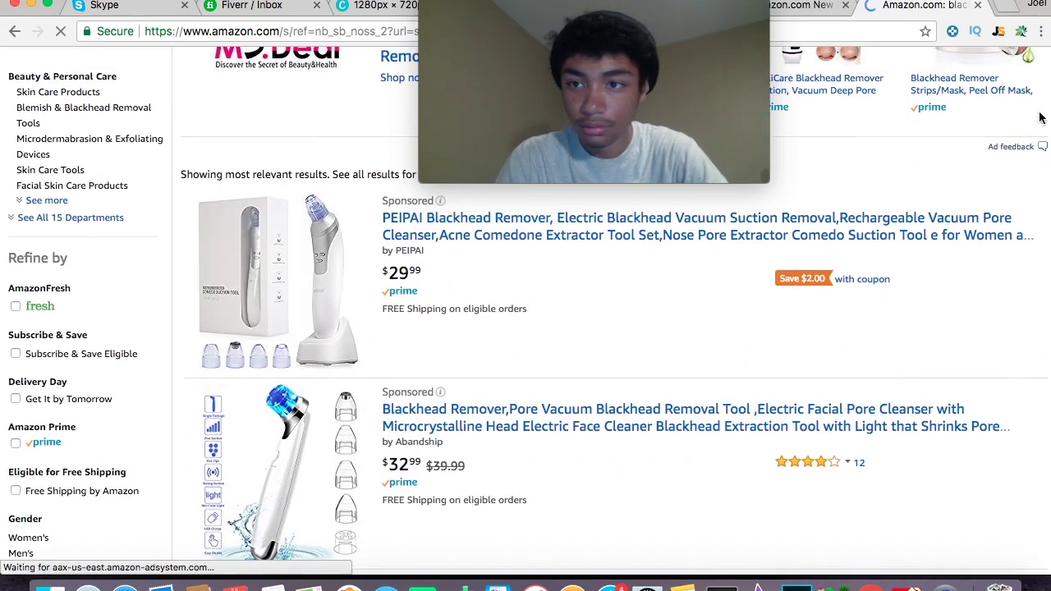
click(999, 31)
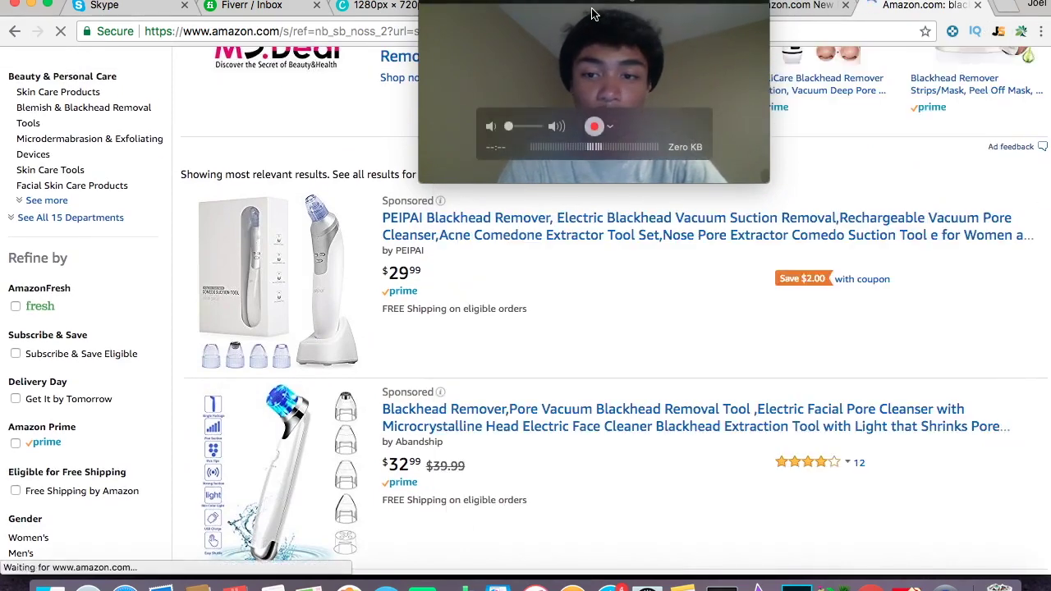
drag(562, 3, 121, 4)
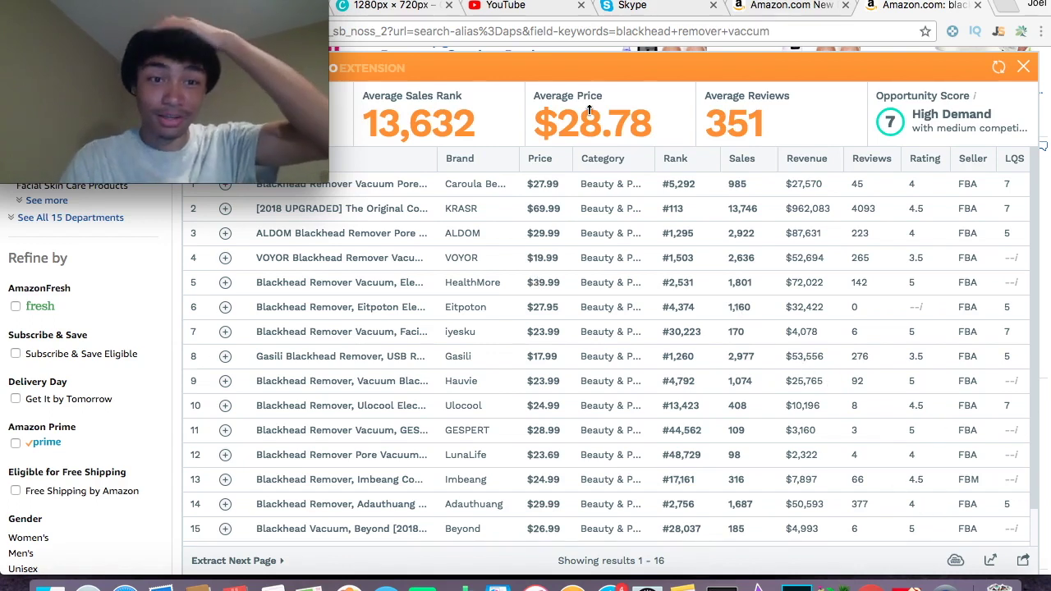
mouse_move(312, 23)
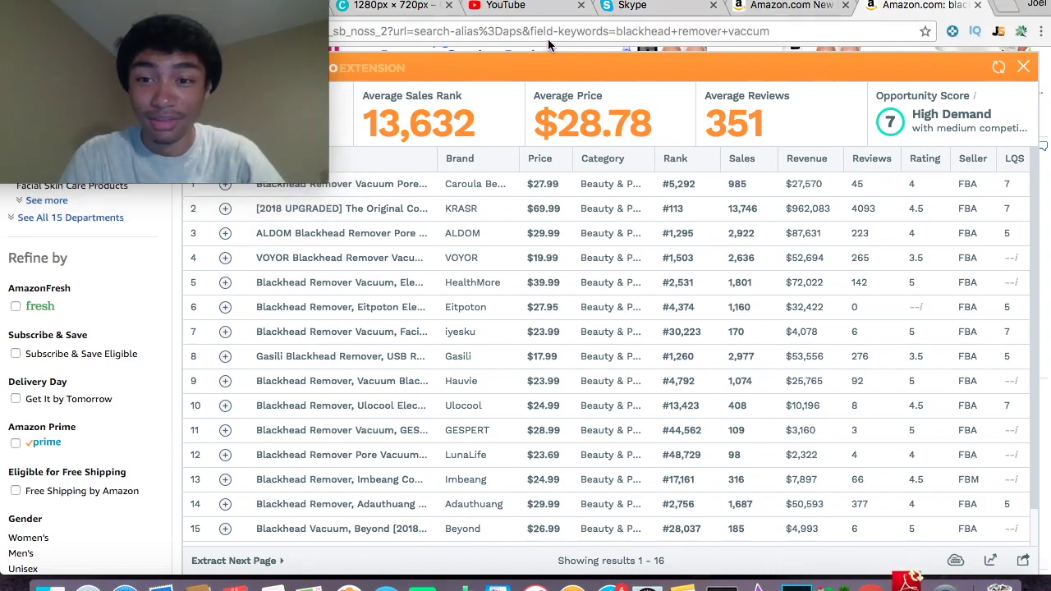
scroll(473, 74, up, 5)
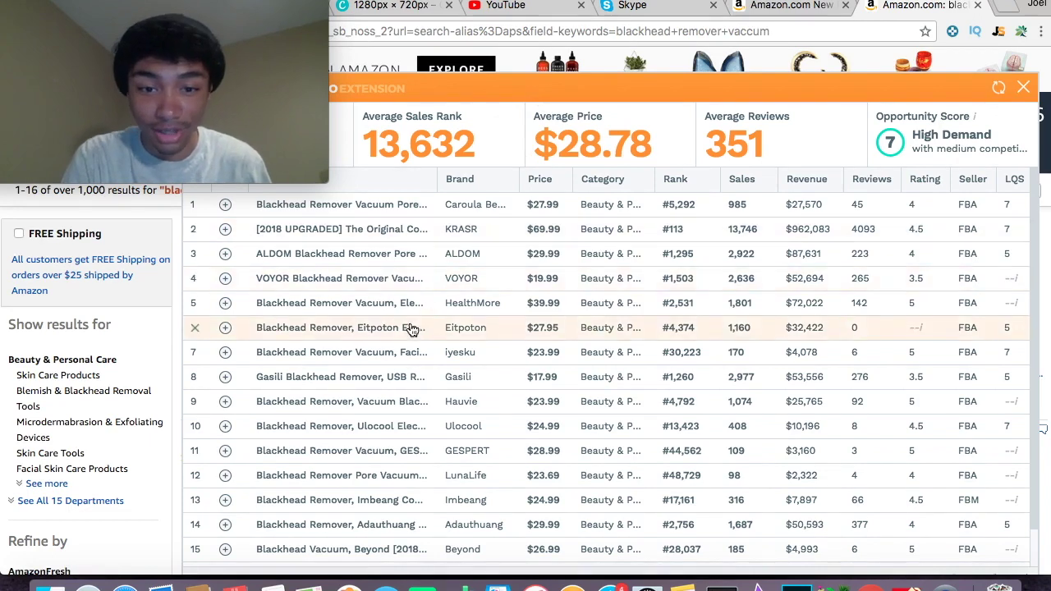
mouse_move(408, 333)
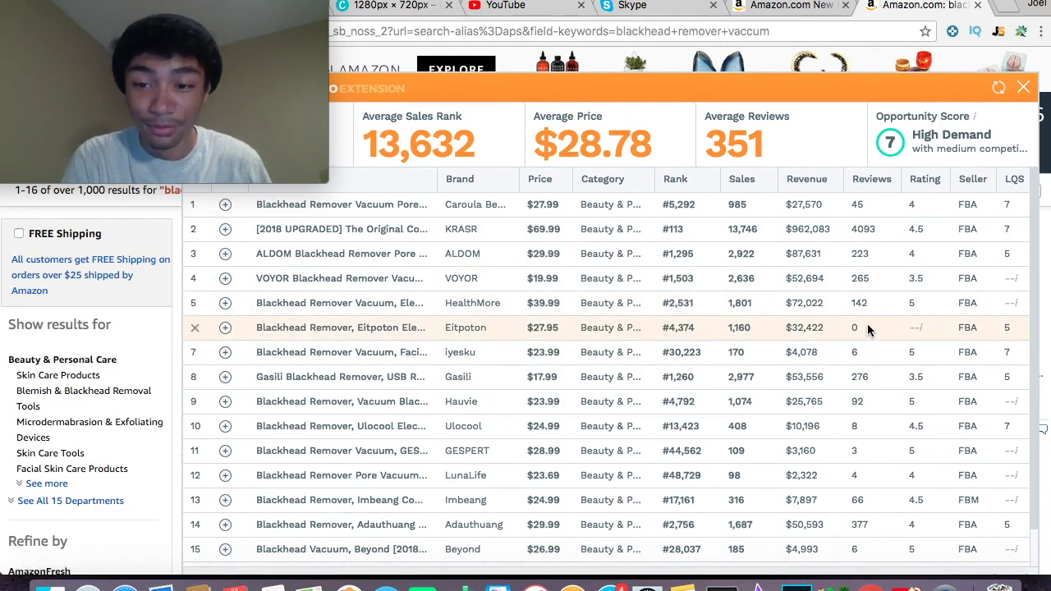
scroll(866, 324, down, 2)
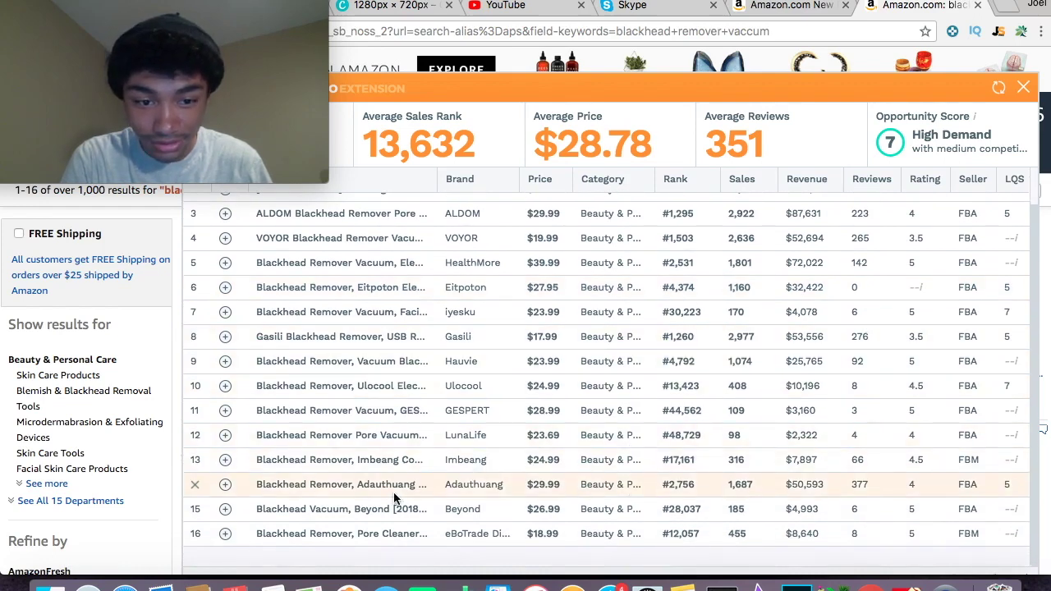
Step: Extract the next page of results in the extension and examine the added listings' sales, revenue and review counts
mouse_move(370, 521)
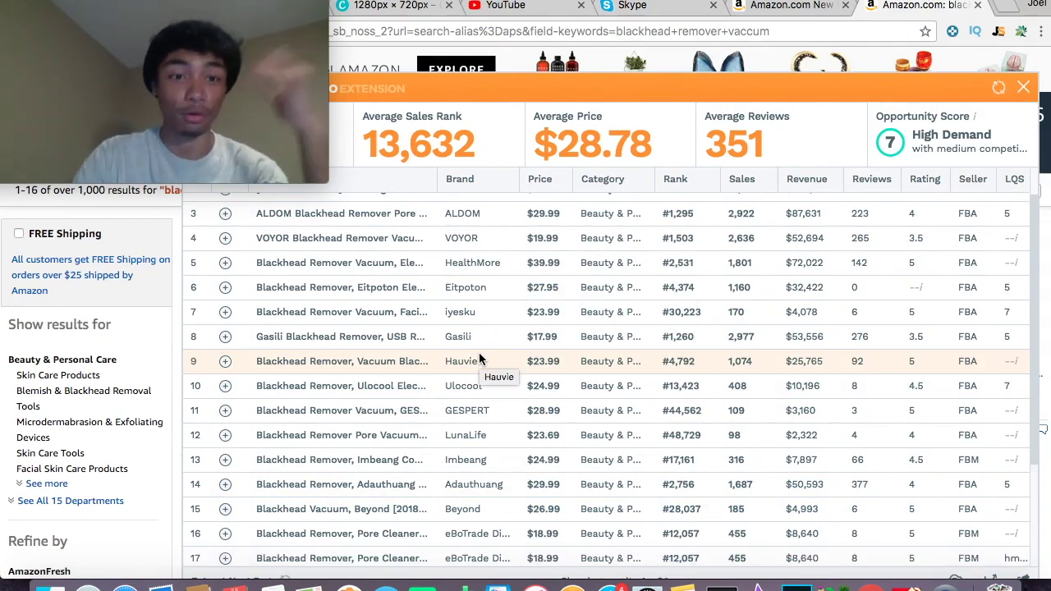
scroll(486, 441, down, 5)
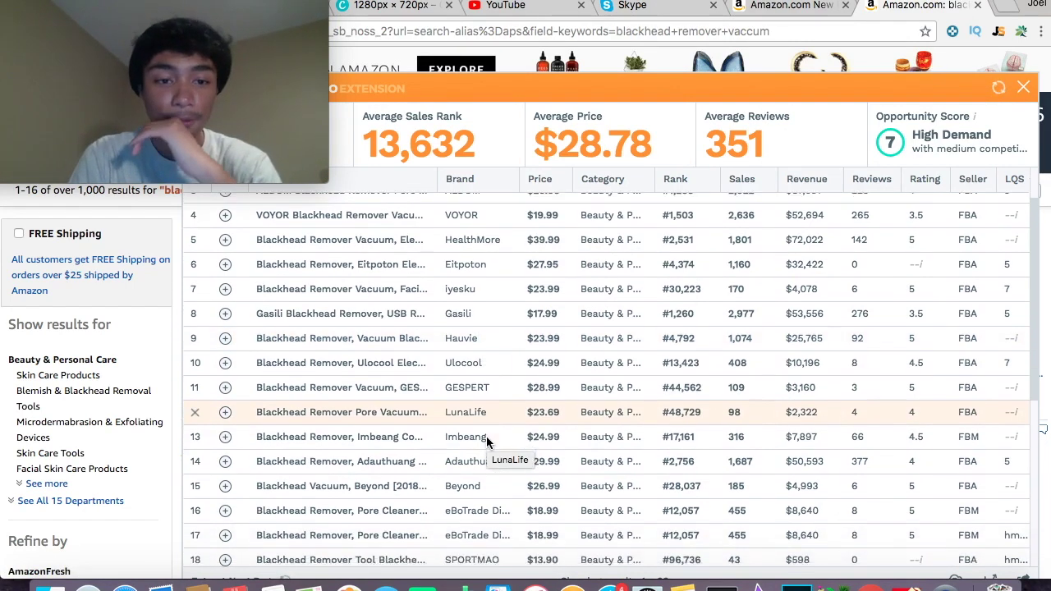
scroll(486, 436, down, 3)
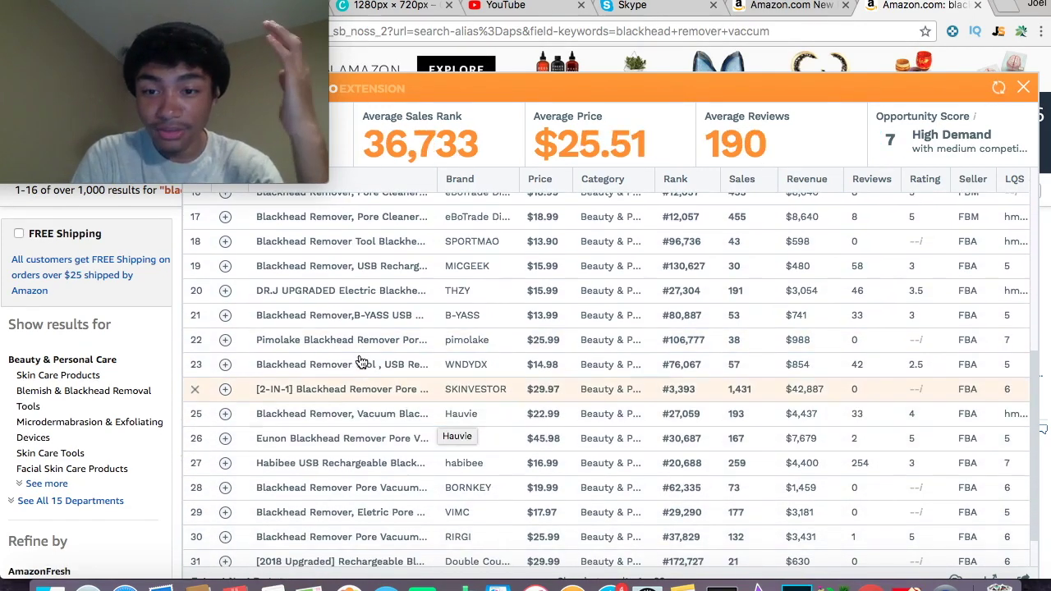
mouse_move(337, 388)
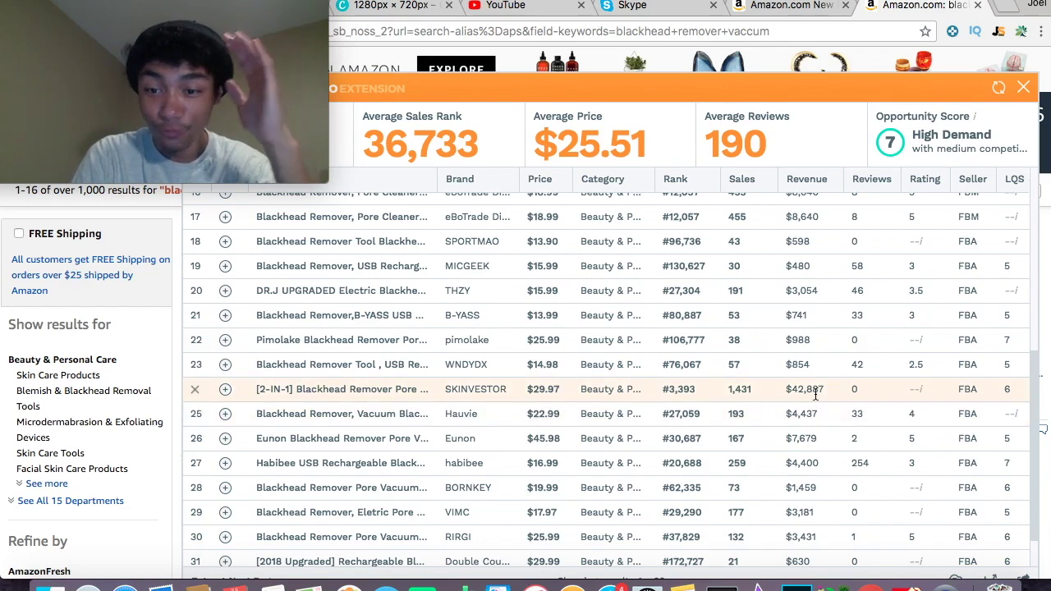
Step: Check the sales, revenue and review counts of the last listings in the extension table through row 32
scroll(814, 392, down, 2)
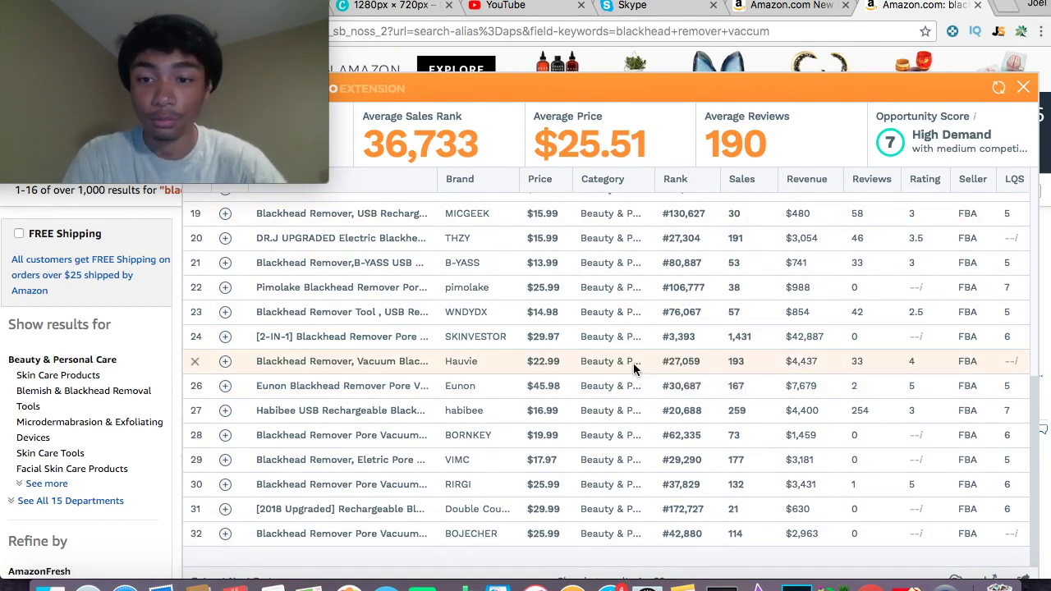
scroll(633, 363, up, 10)
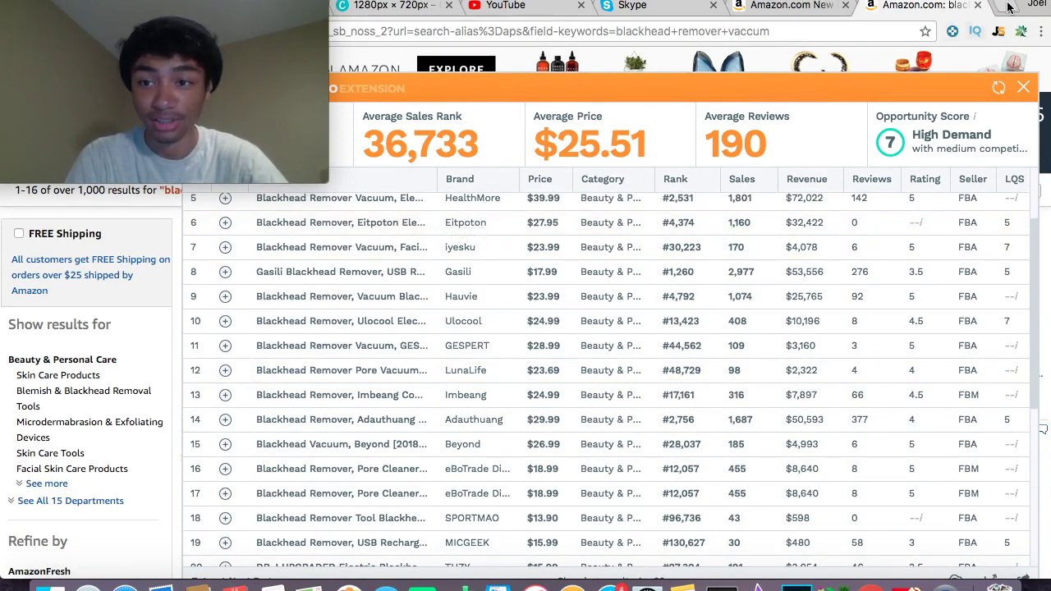
Step: In a new browser tab, search Google for "google patents" and open the Google Patents site
key(super+t)
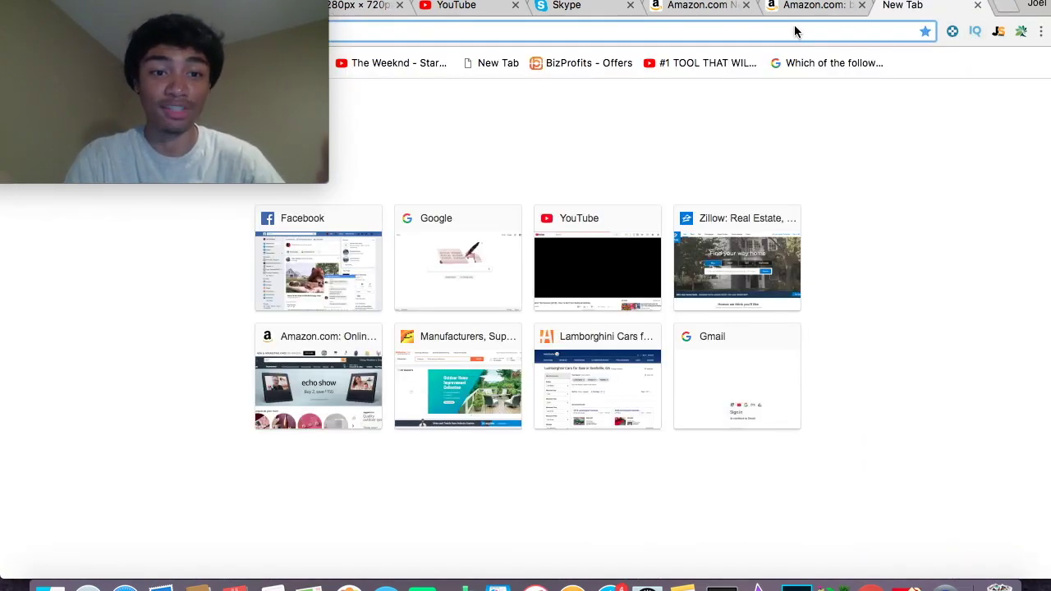
key(super+v)
key(Return)
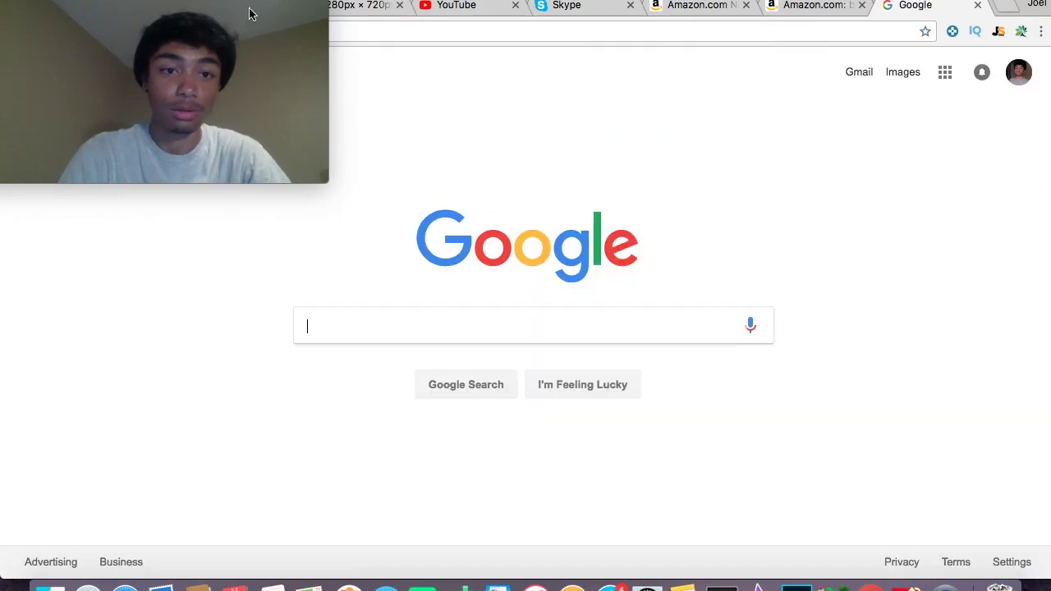
text(google patents)
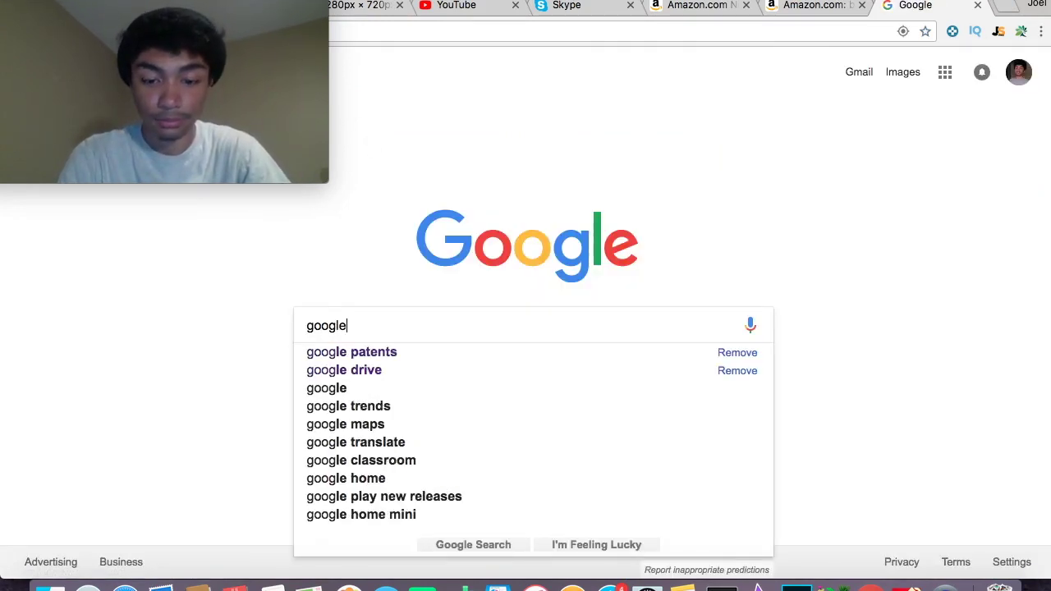
key(Return)
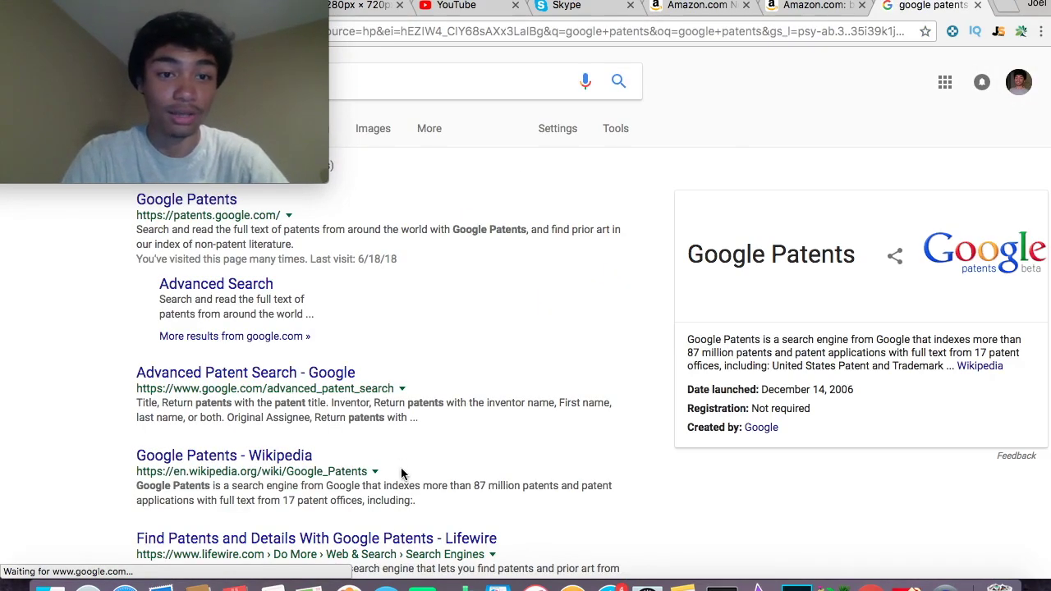
click(234, 215)
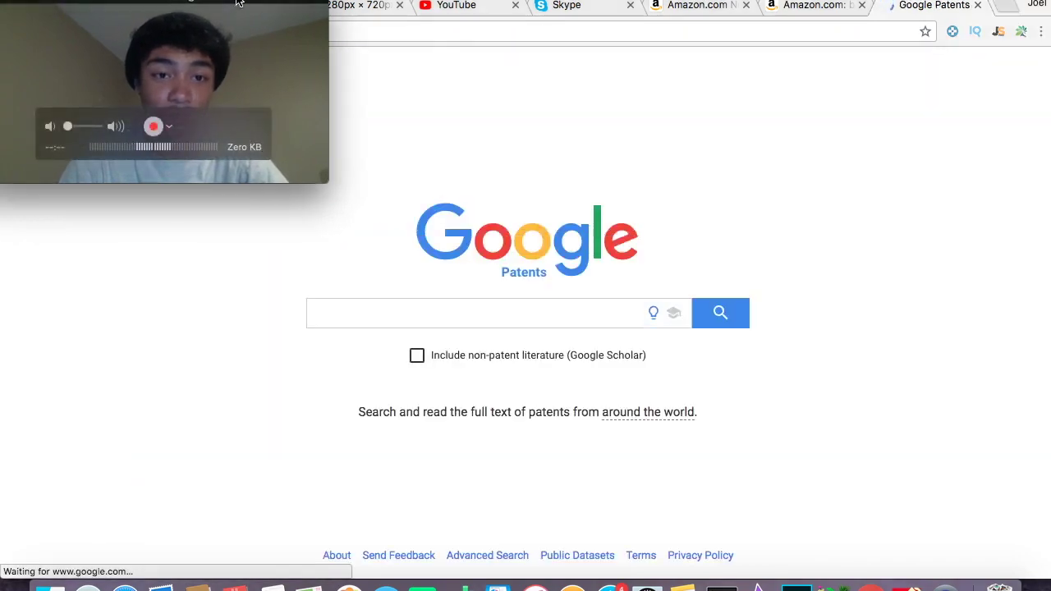
Step: Search Google Patents for "blackhead remover vaccum"
drag(250, 42, 944, 42)
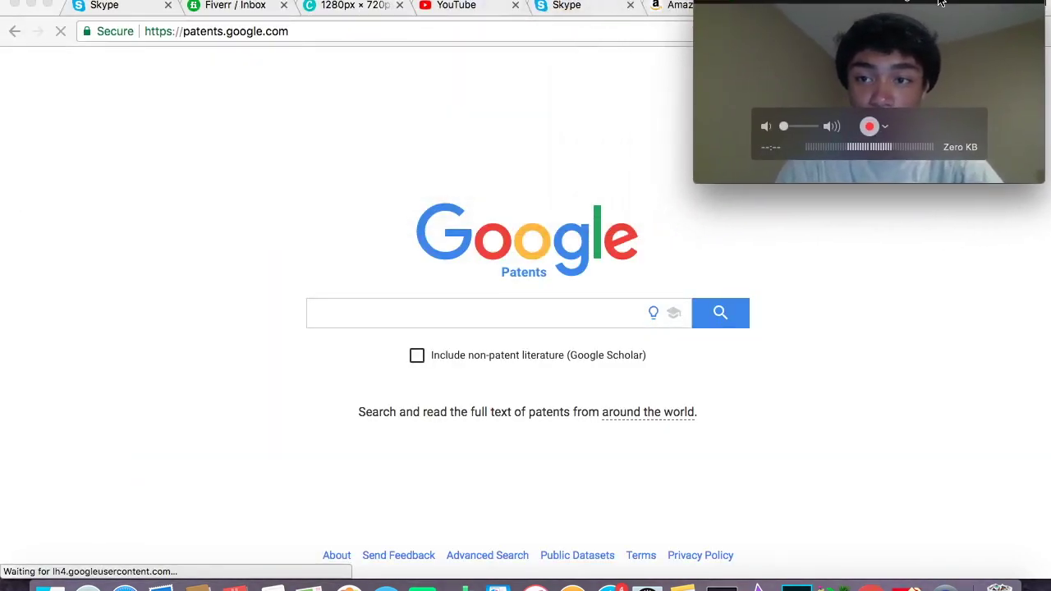
drag(760, 14, 793, 14)
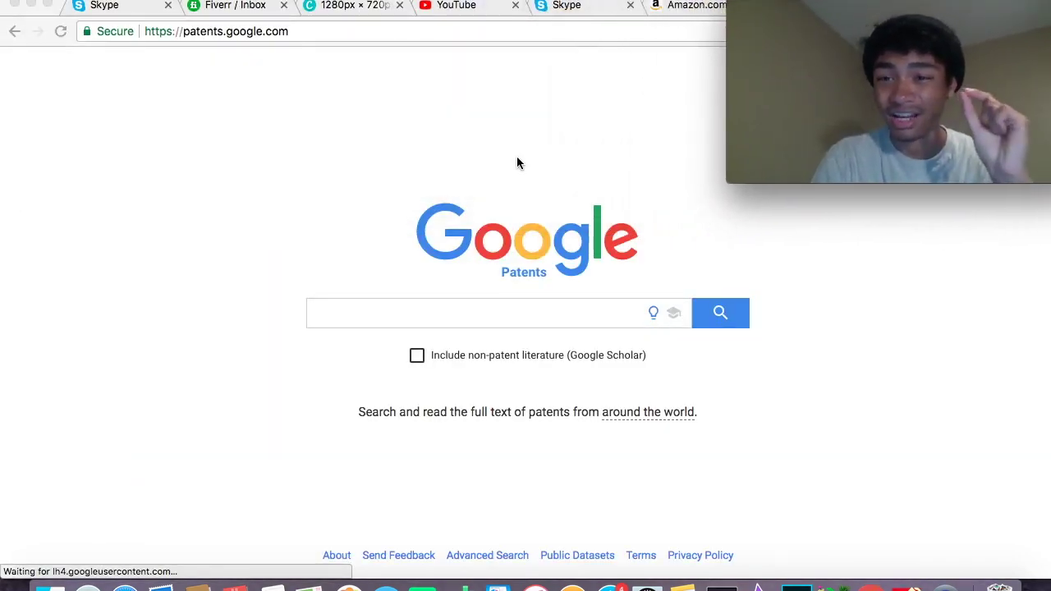
click(541, 319)
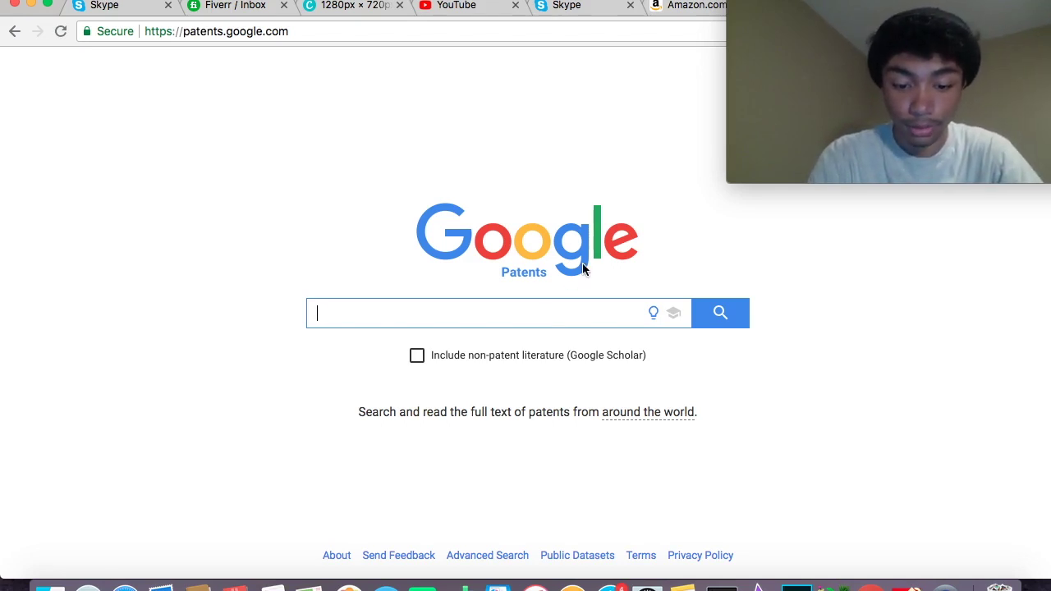
text(blackhead)
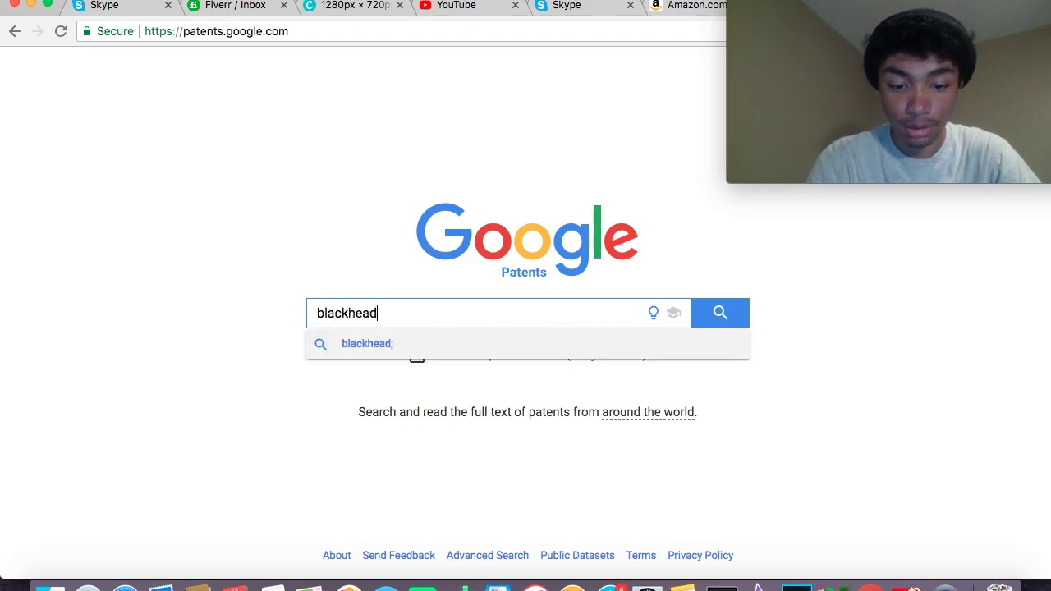
text( remover )
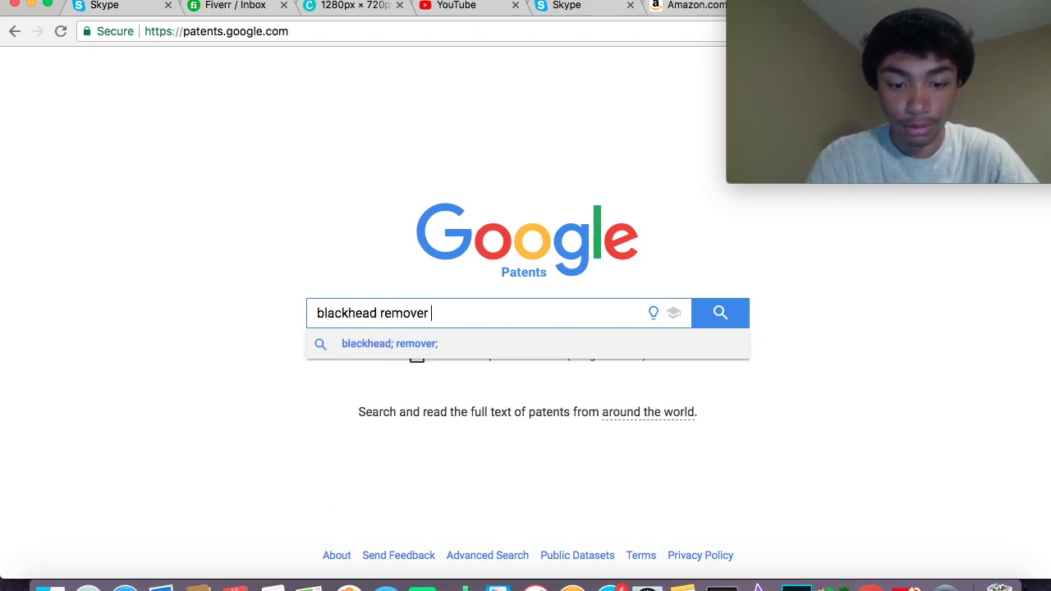
text(va)
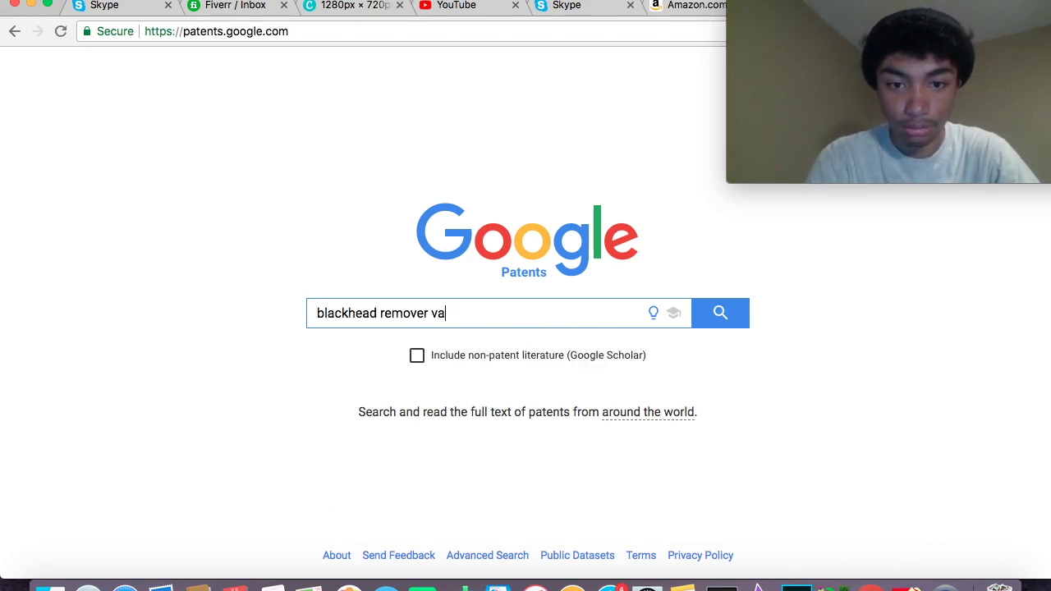
text(ccum)
key(Return)
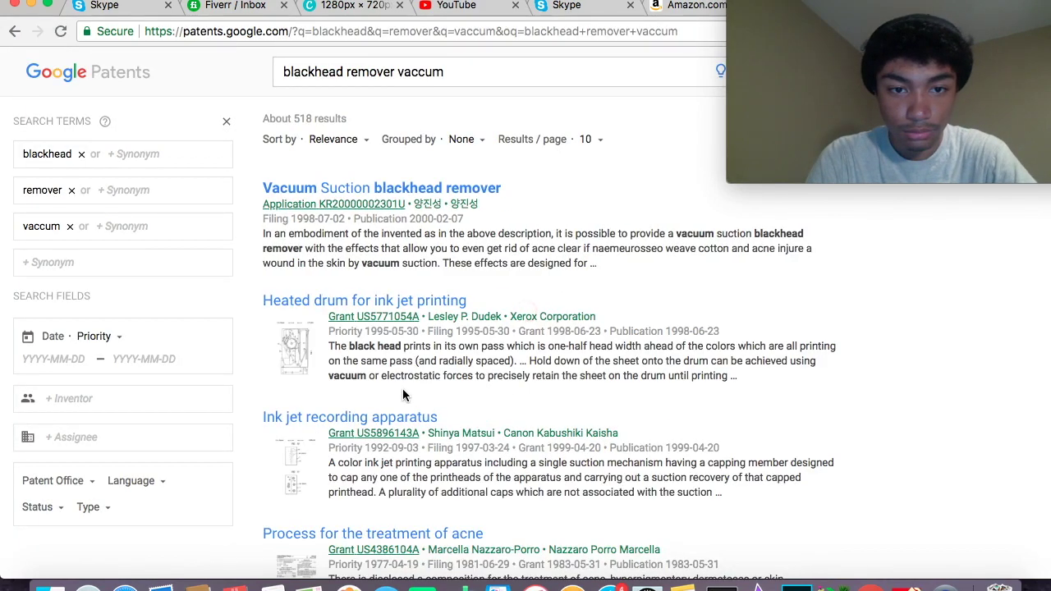
Step: Skim the first patent results for any that cover a vacuum blackhead remover
scroll(402, 396, down, 2)
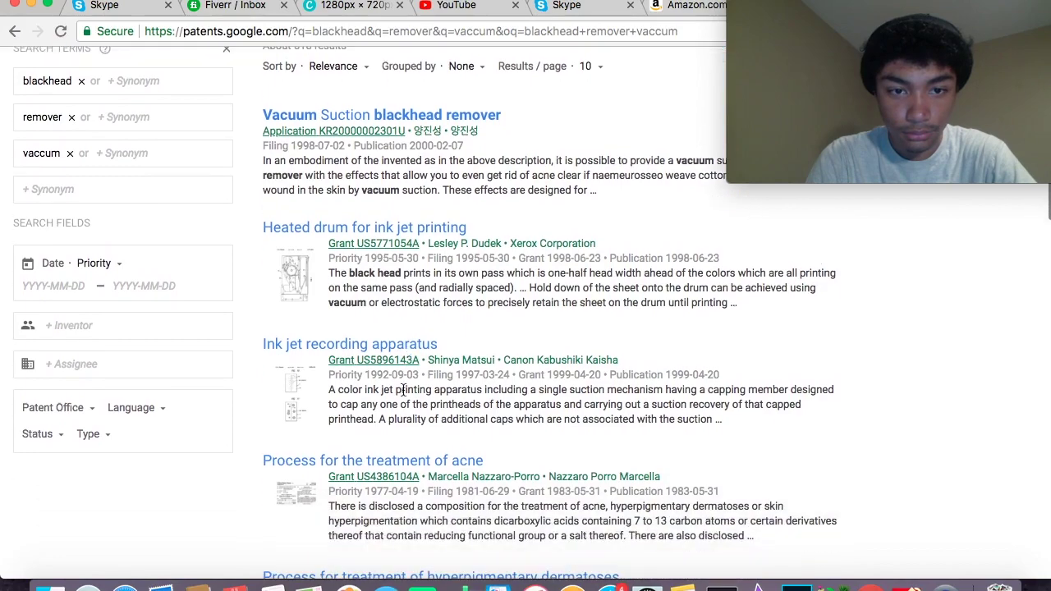
scroll(402, 389, up, 1)
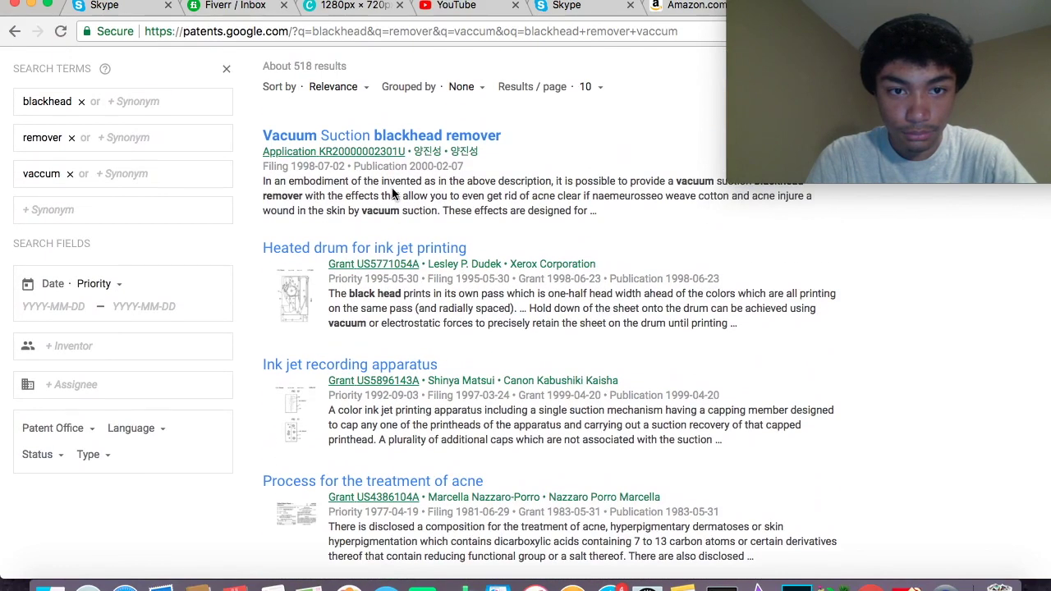
scroll(458, 196, up, 2)
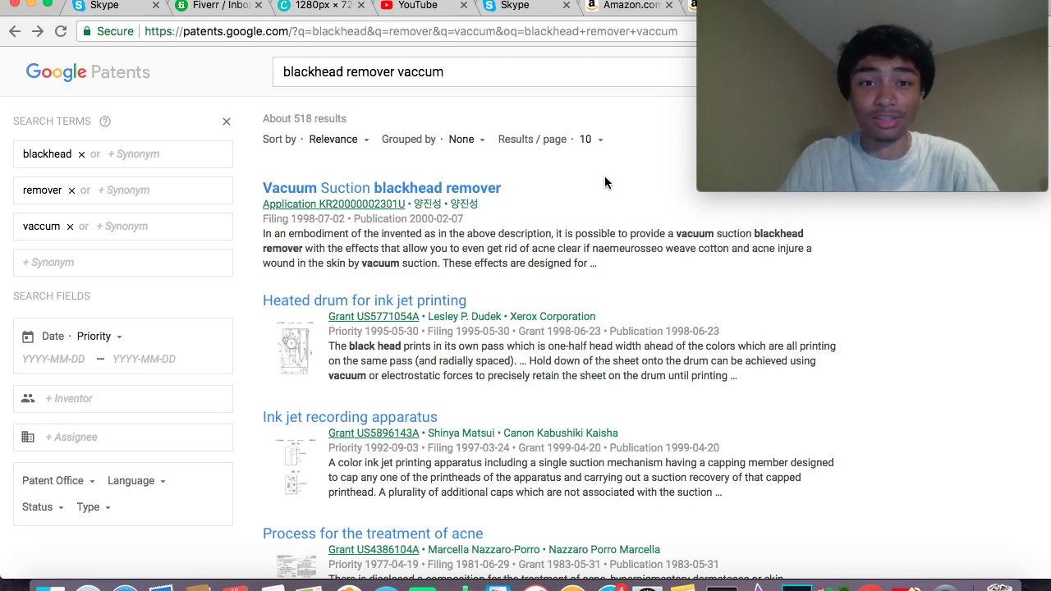
Step: Glance at the Google results on checking for product patents and close that tab, keeping the patent search open
mouse_move(768, 51)
drag(793, 10, 58, 8)
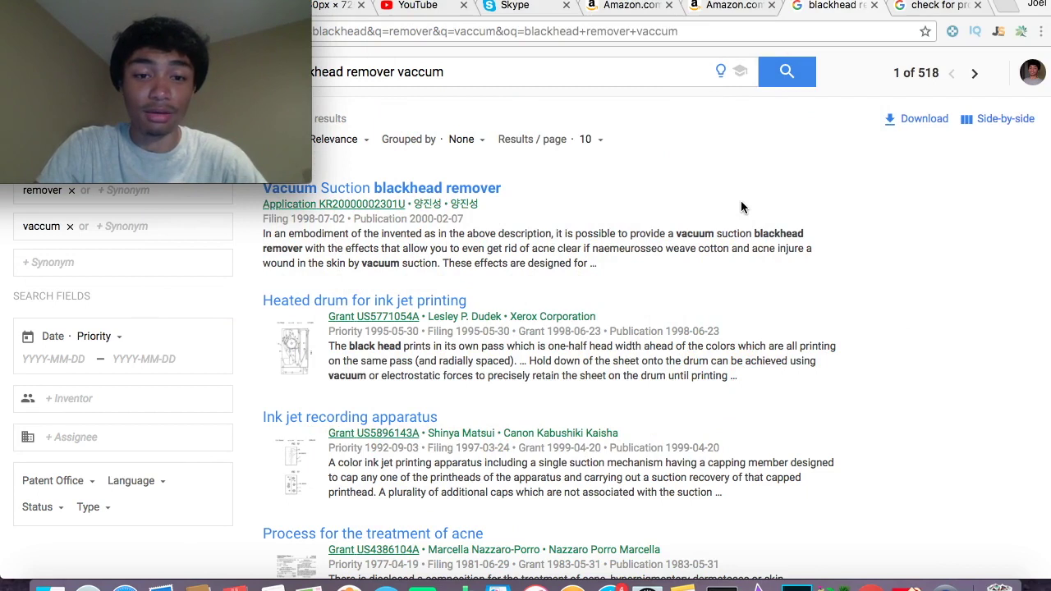
mouse_move(305, 177)
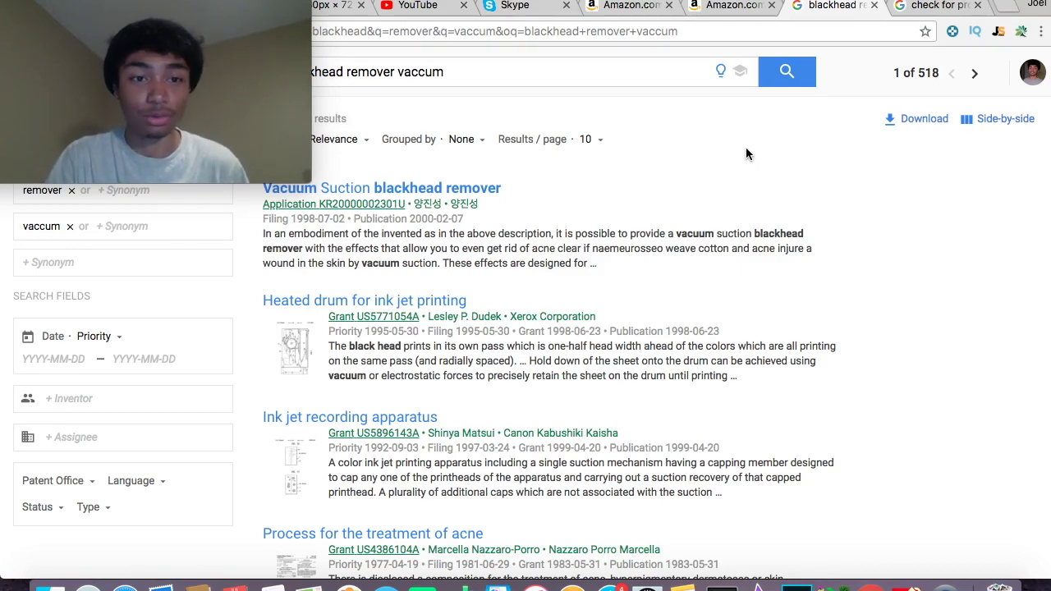
click(910, 9)
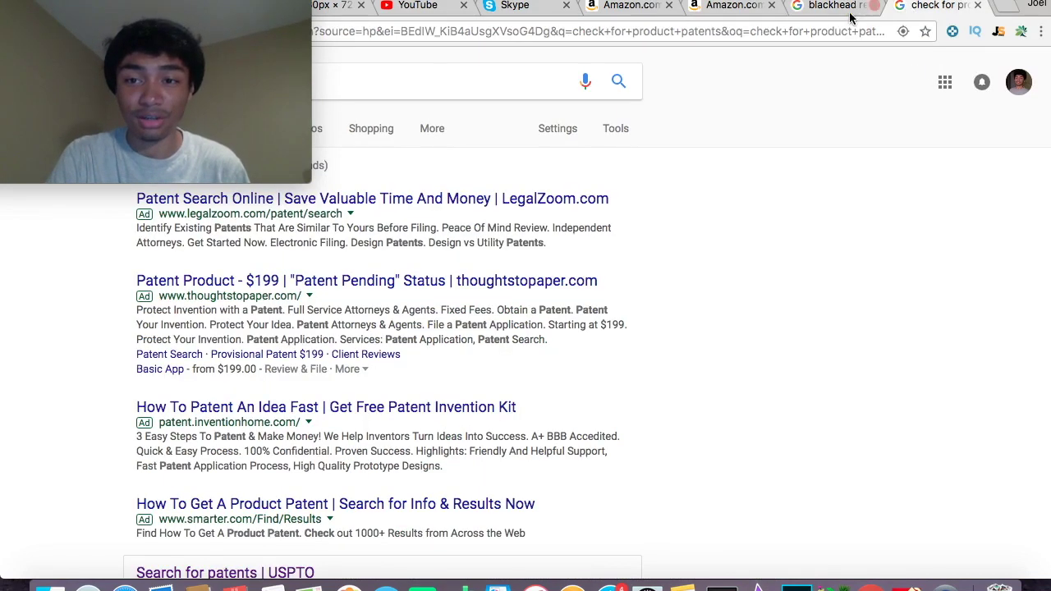
click(833, 8)
click(976, 6)
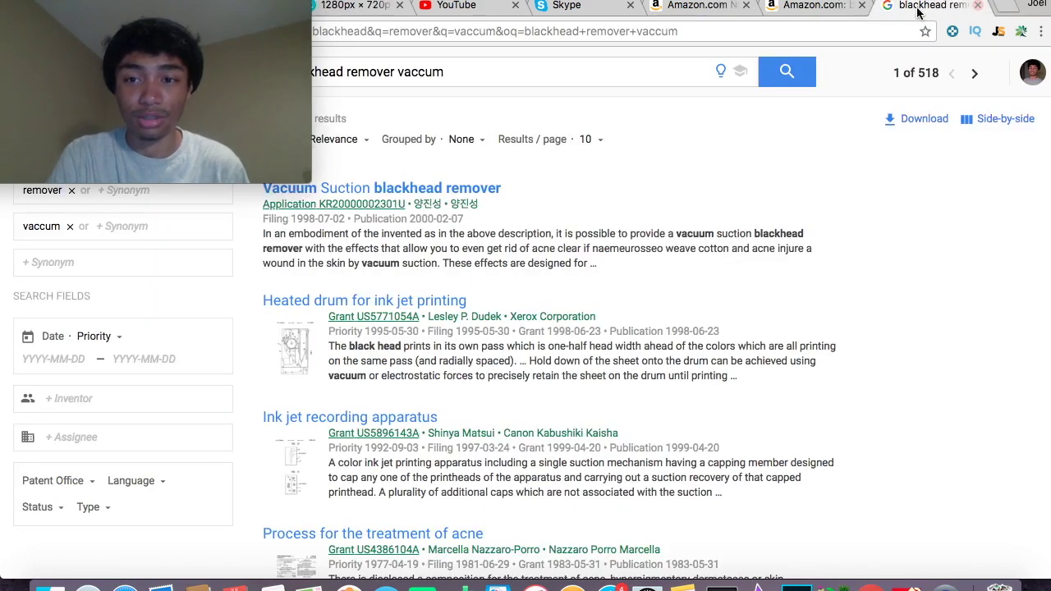
Step: Return to the Amazon search tab and compare the products, sales, revenue and reviews across all listings in the extension table
click(841, 9)
scroll(576, 281, up, 4)
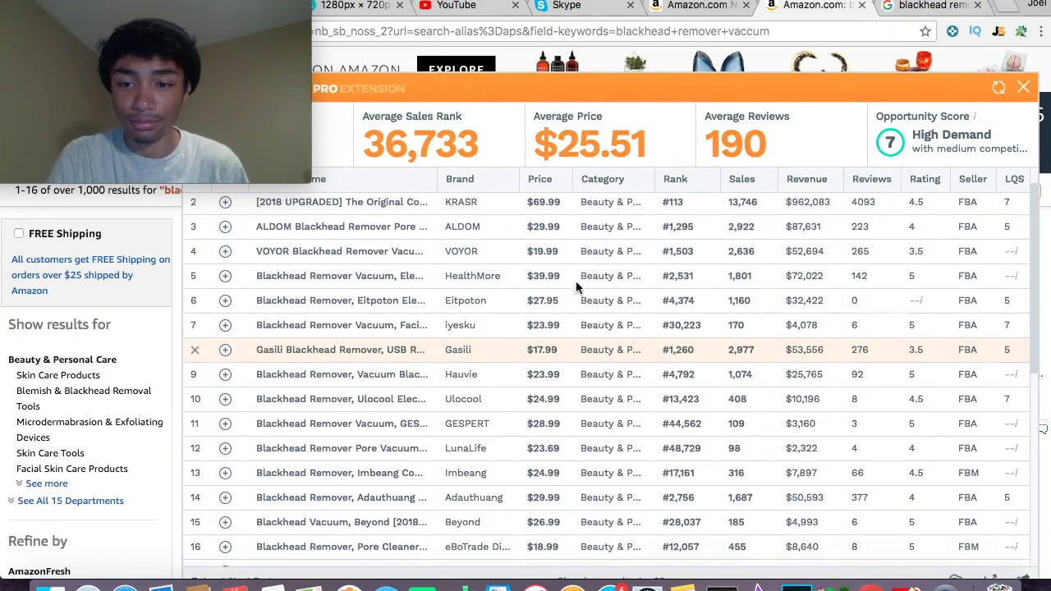
scroll(491, 409, down, 3)
scroll(340, 386, down, 3)
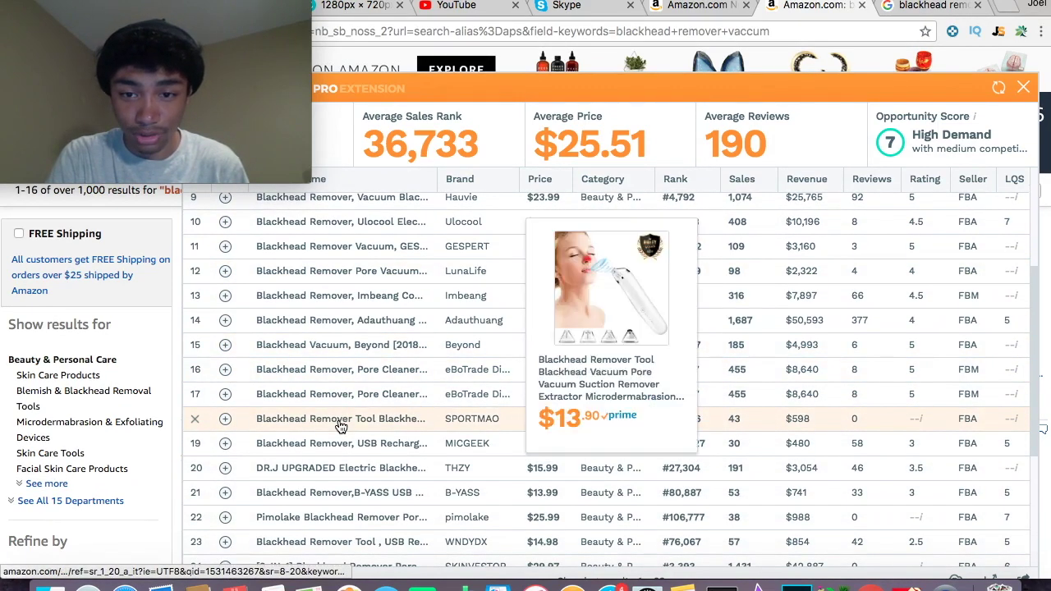
scroll(321, 332, down, 3)
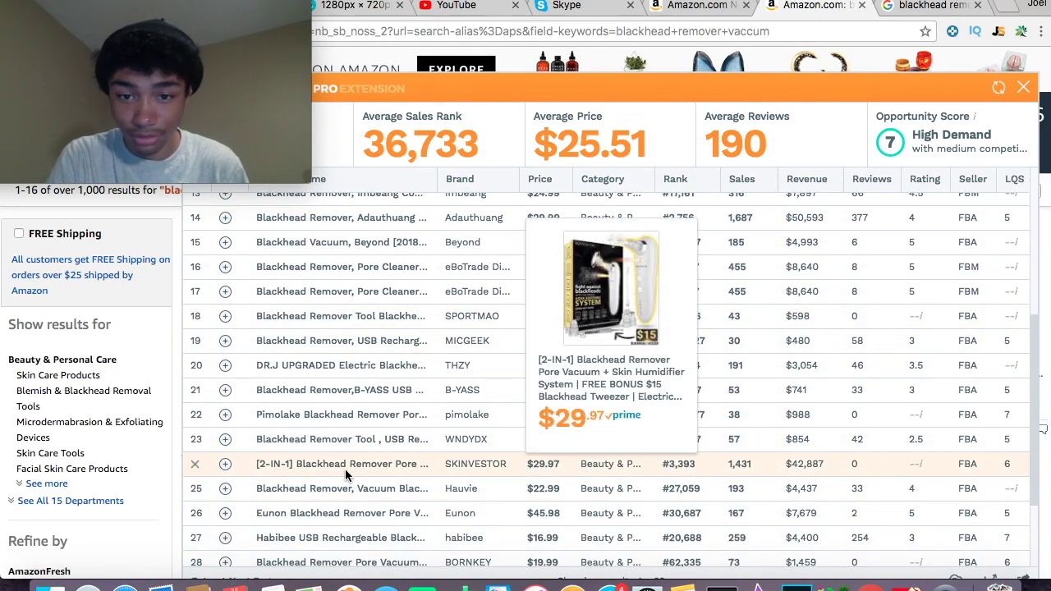
scroll(345, 473, down, 3)
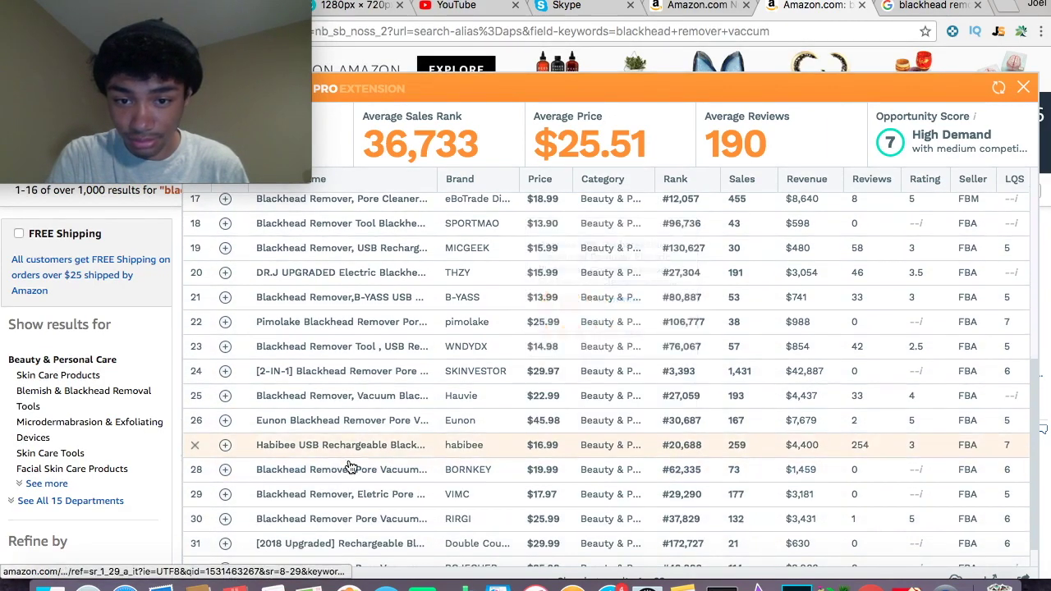
scroll(361, 517, down, 1)
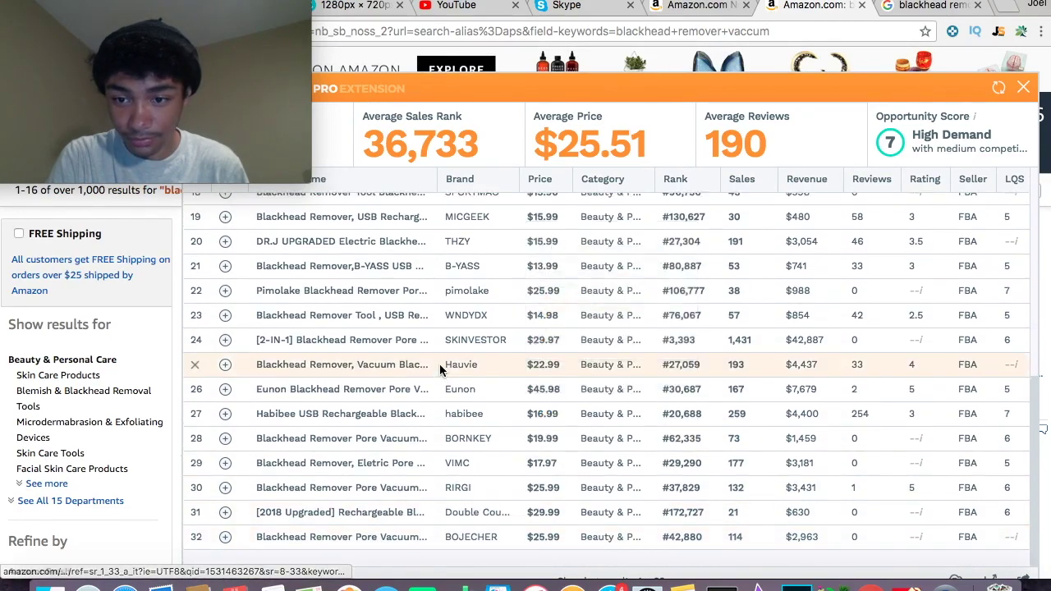
scroll(439, 364, up, 8)
scroll(398, 320, up, 5)
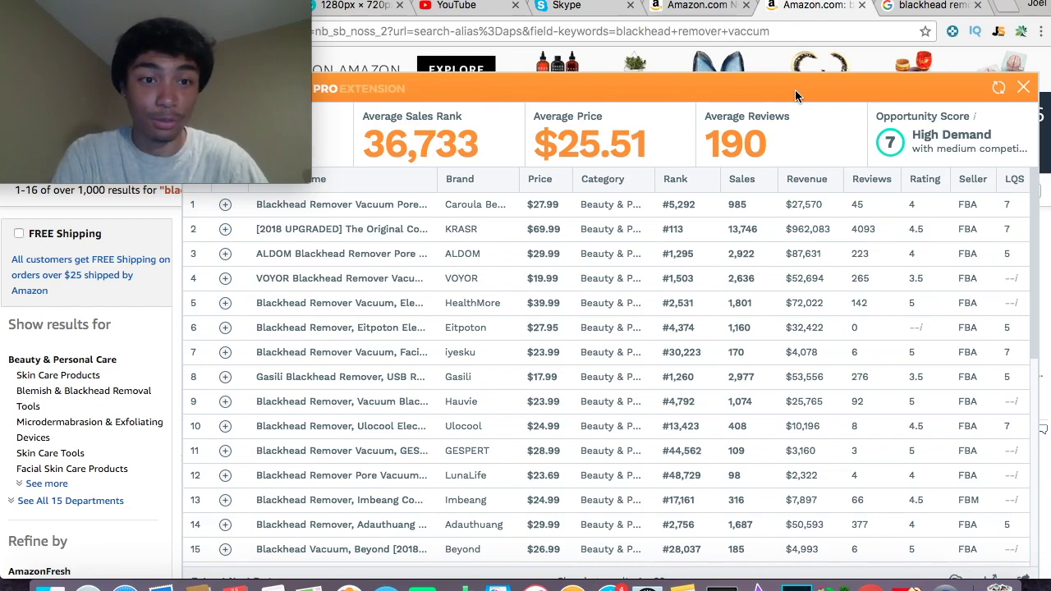
Step: Back in the patent results, open "Vacuum Suction blackhead remover" and examine its abstract, claims, description and citing patents
click(927, 5)
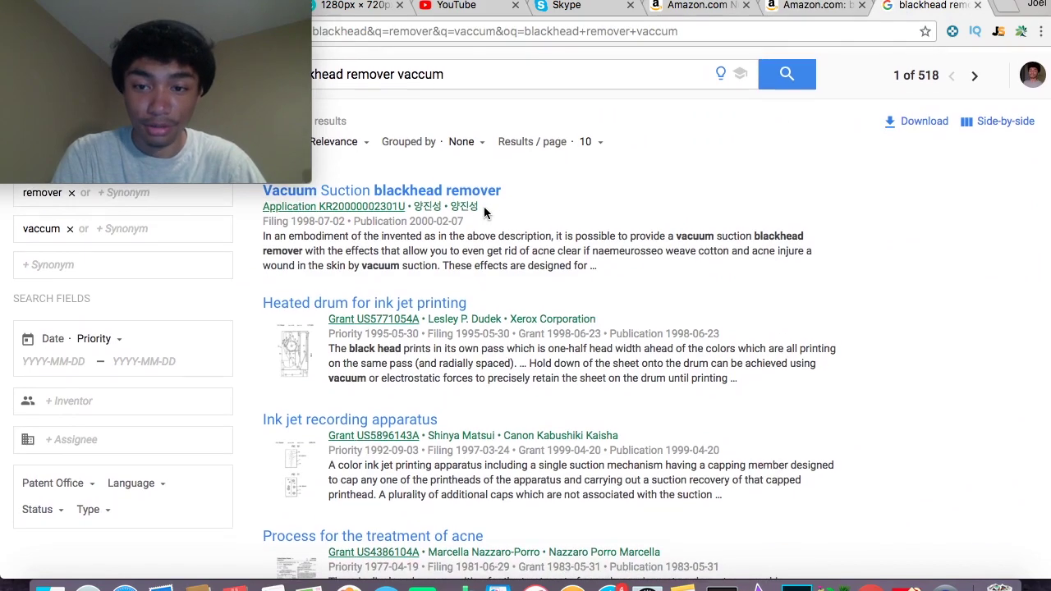
click(475, 189)
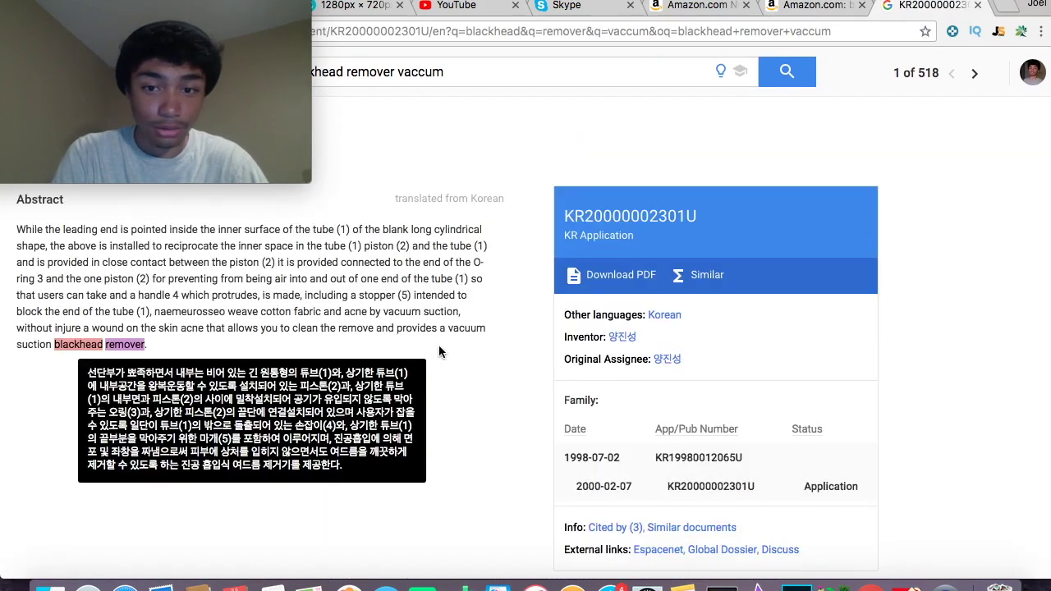
scroll(438, 351, down, 3)
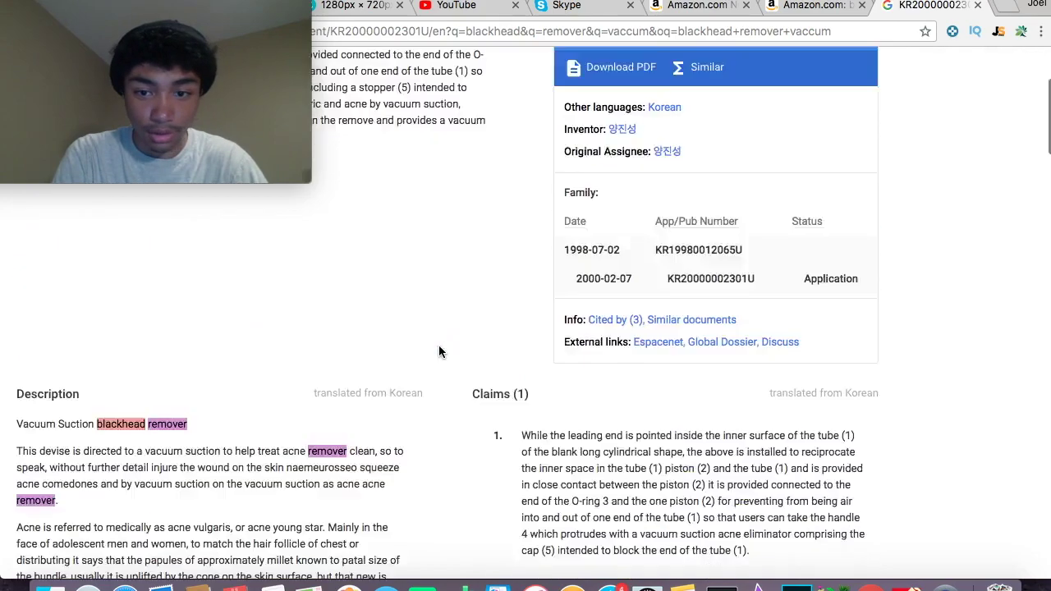
scroll(438, 351, up, 3)
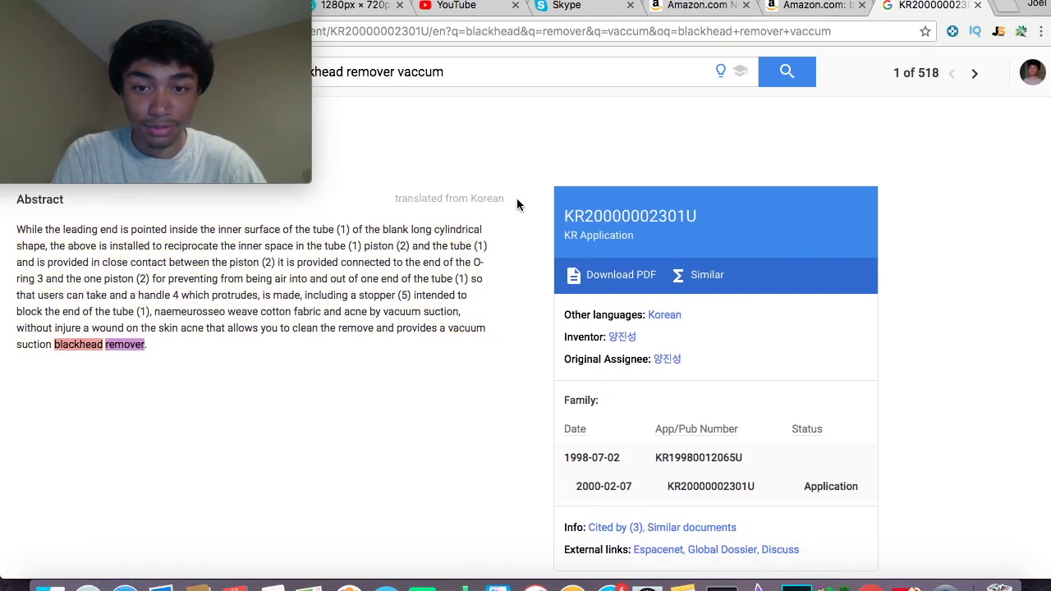
scroll(526, 170, down, 5)
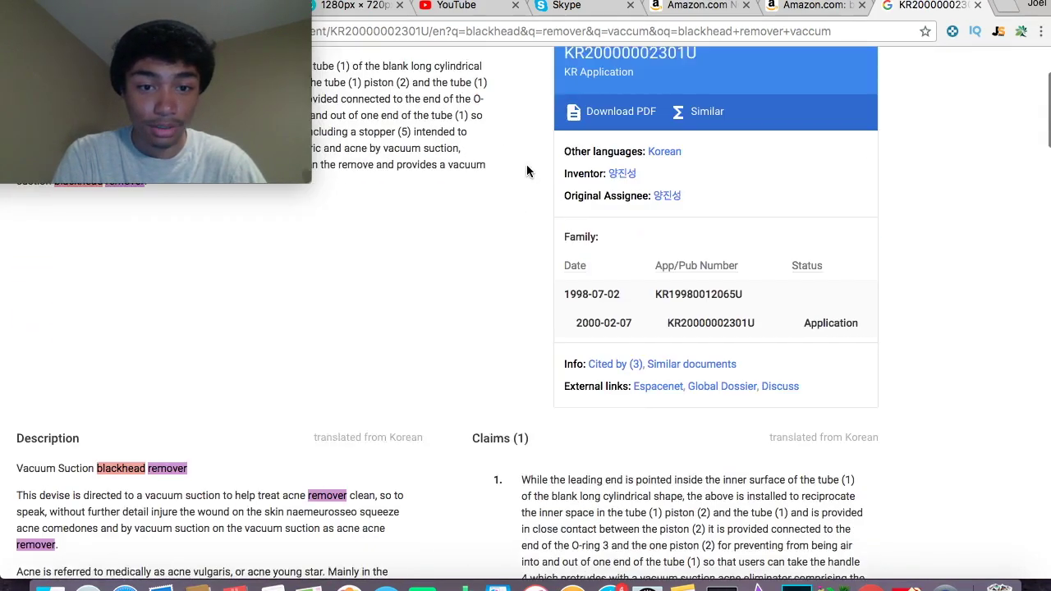
scroll(539, 301, down, 2)
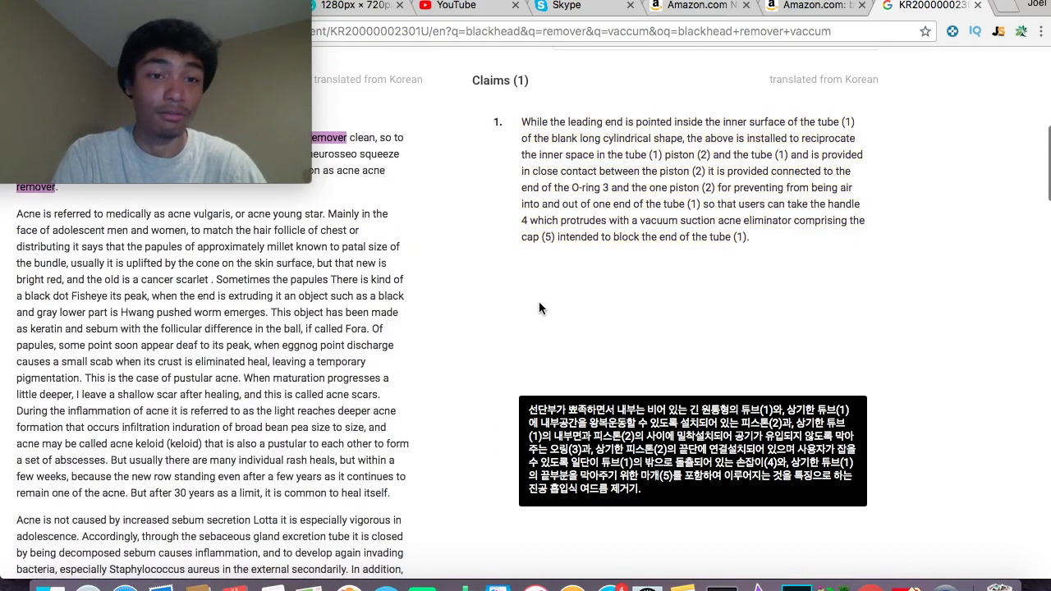
scroll(538, 302, down, 5)
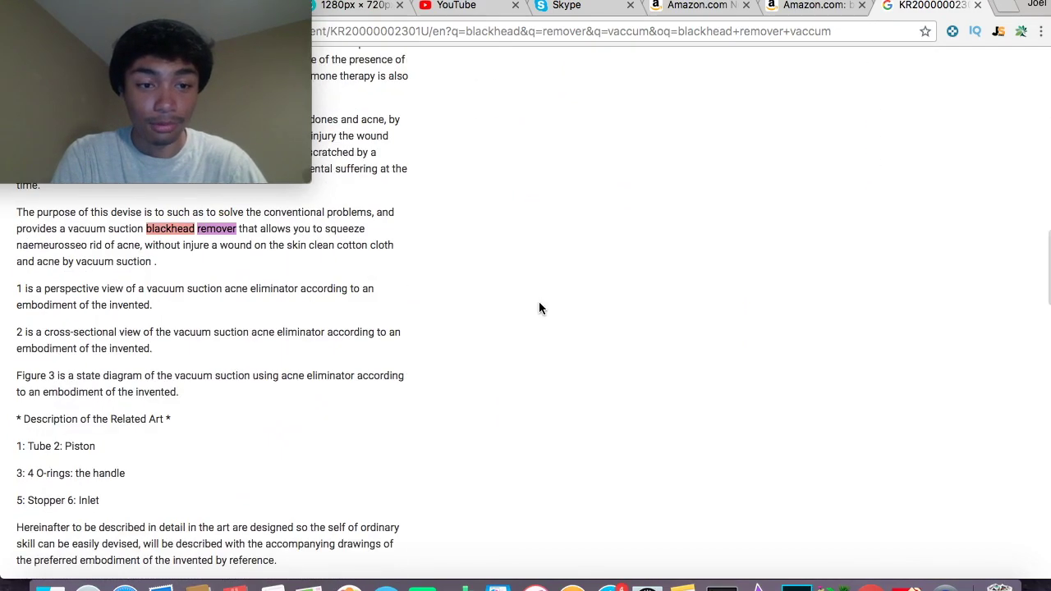
scroll(538, 308, down, 10)
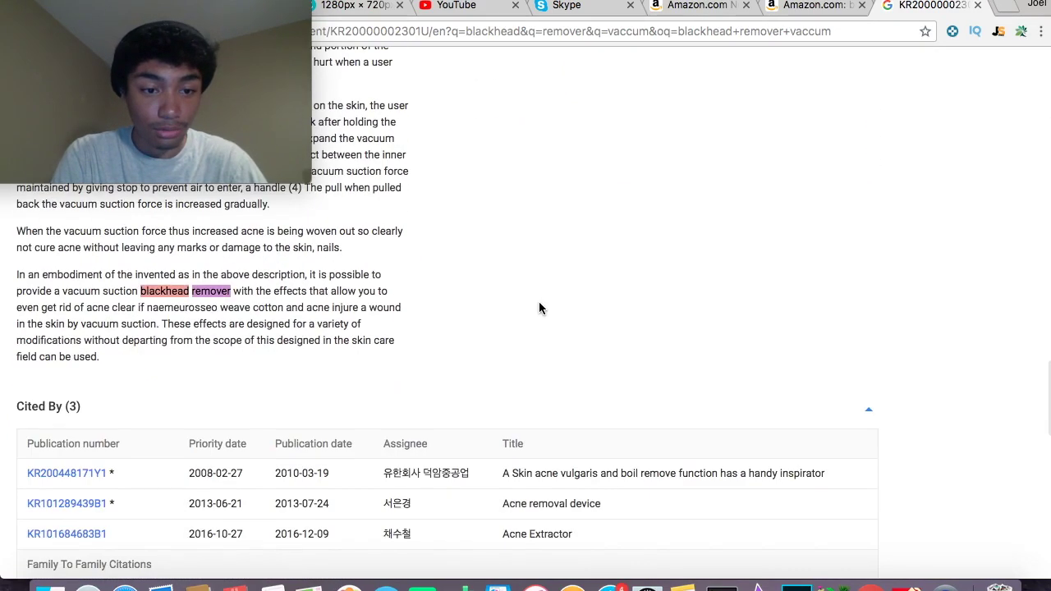
Step: Skim the rest of the patent page, including its citations and similar documents, and return to the abstract
scroll(538, 305, down, 2)
scroll(328, 328, down, 10)
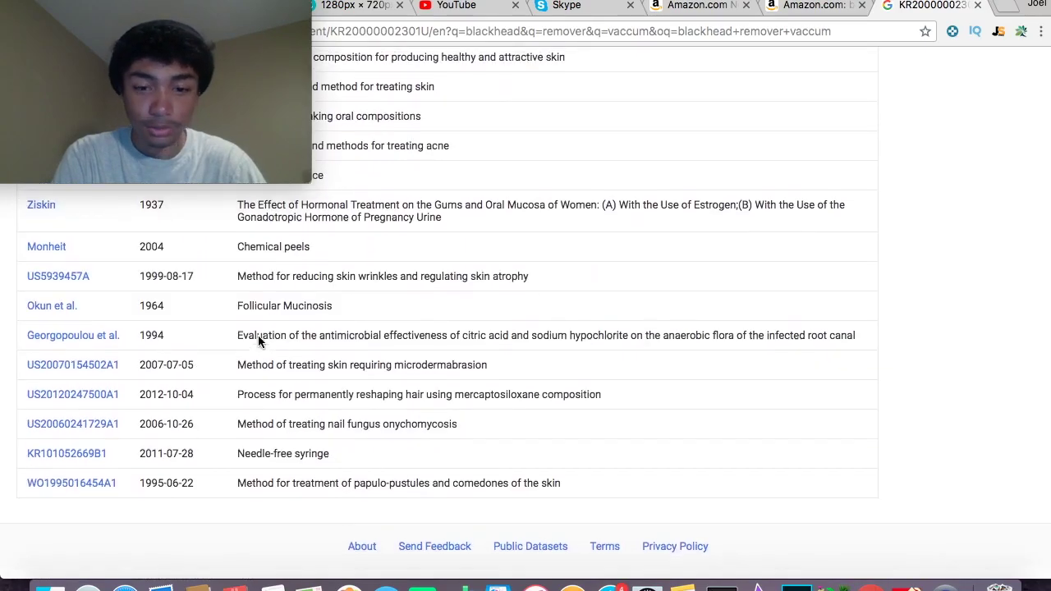
scroll(258, 336, up, 10)
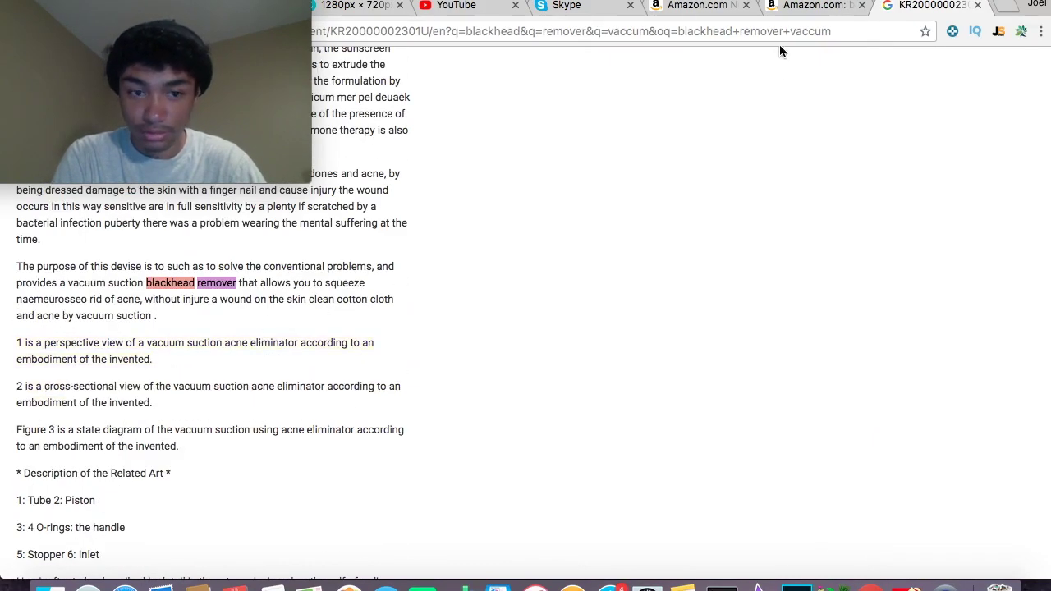
scroll(441, 372, up, 10)
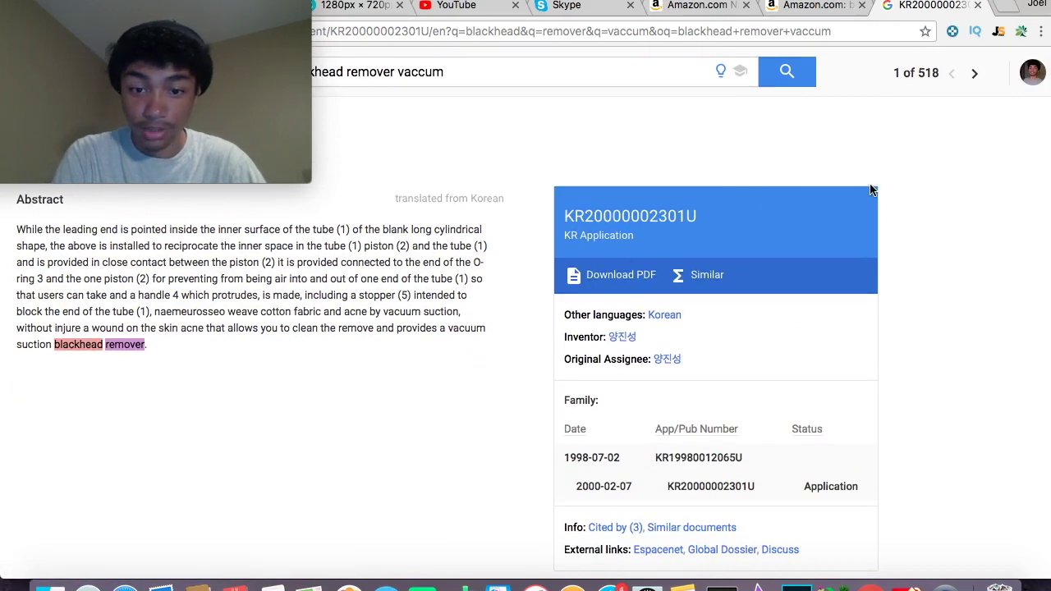
Step: Return to the Amazon search tab, close the extension's product table and look over the blackhead remover vacuum listings
click(824, 12)
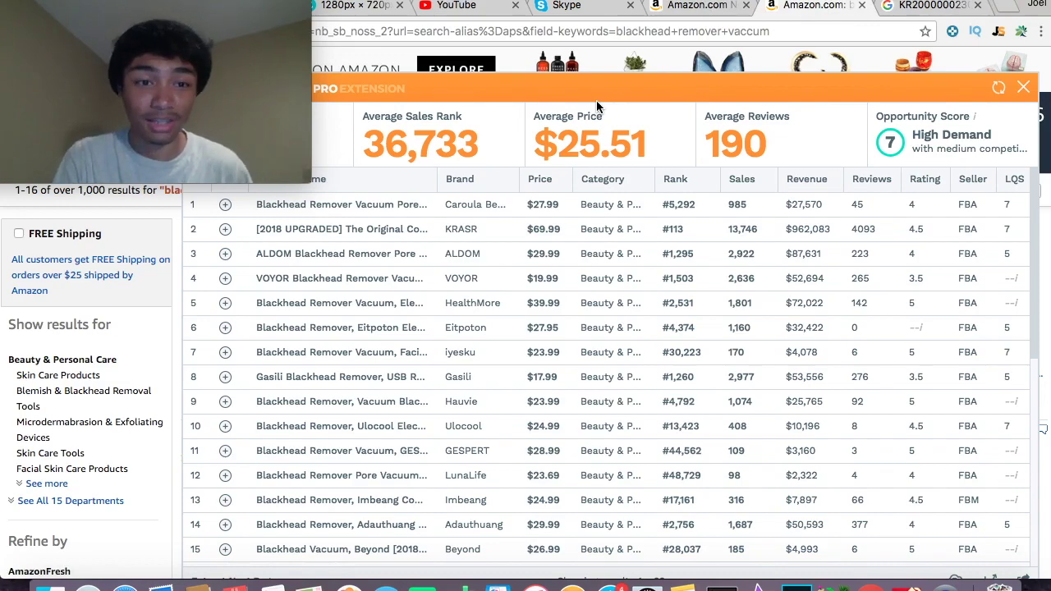
click(1022, 87)
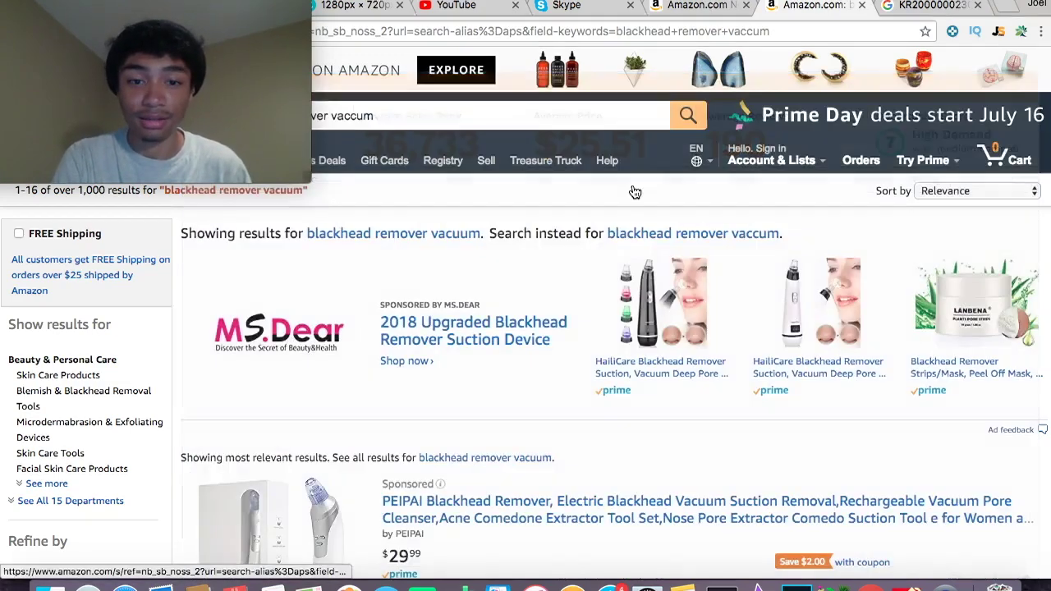
scroll(439, 303, down, 5)
drag(156, 82, 862, 82)
click(560, 216)
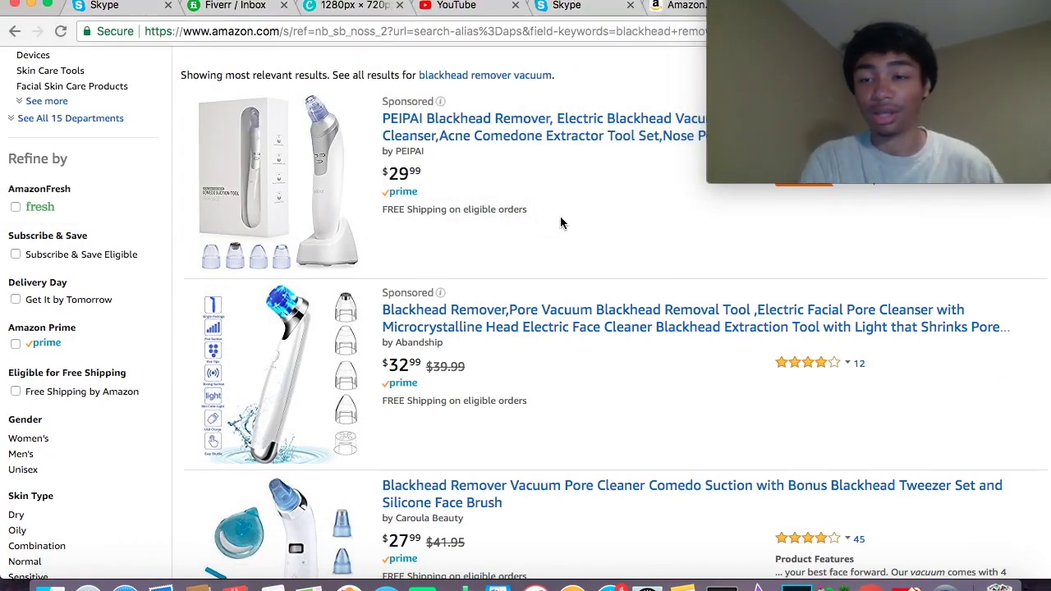
scroll(540, 220, up, 5)
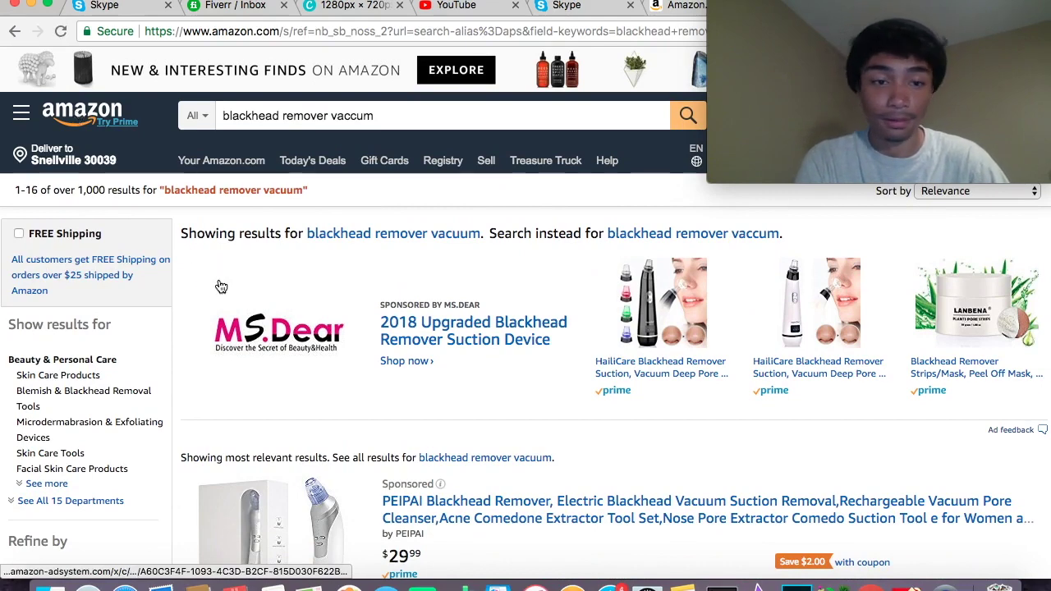
scroll(220, 285, down, 3)
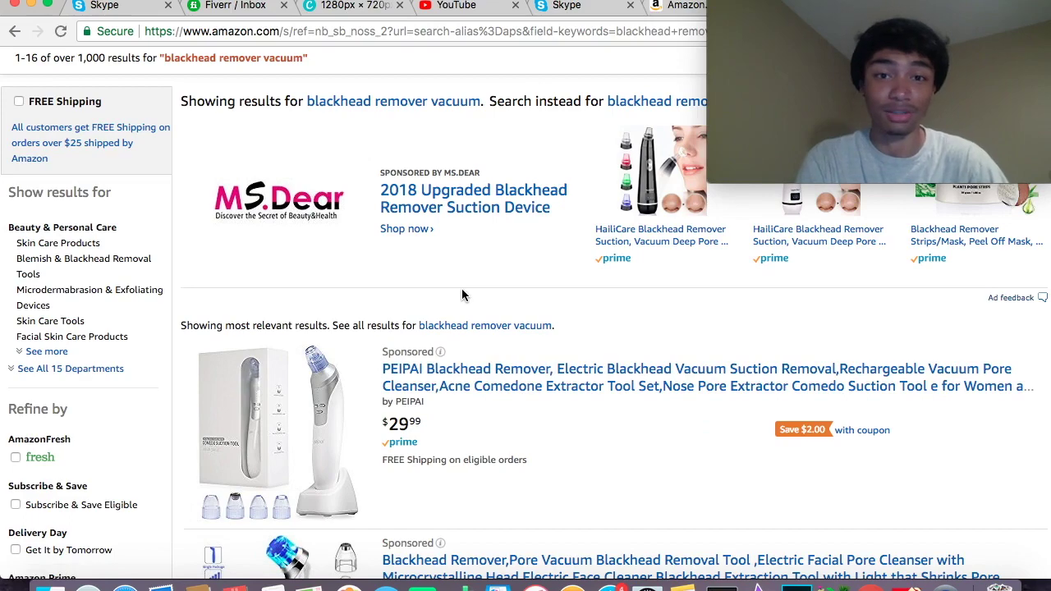
scroll(49, 83, up, 3)
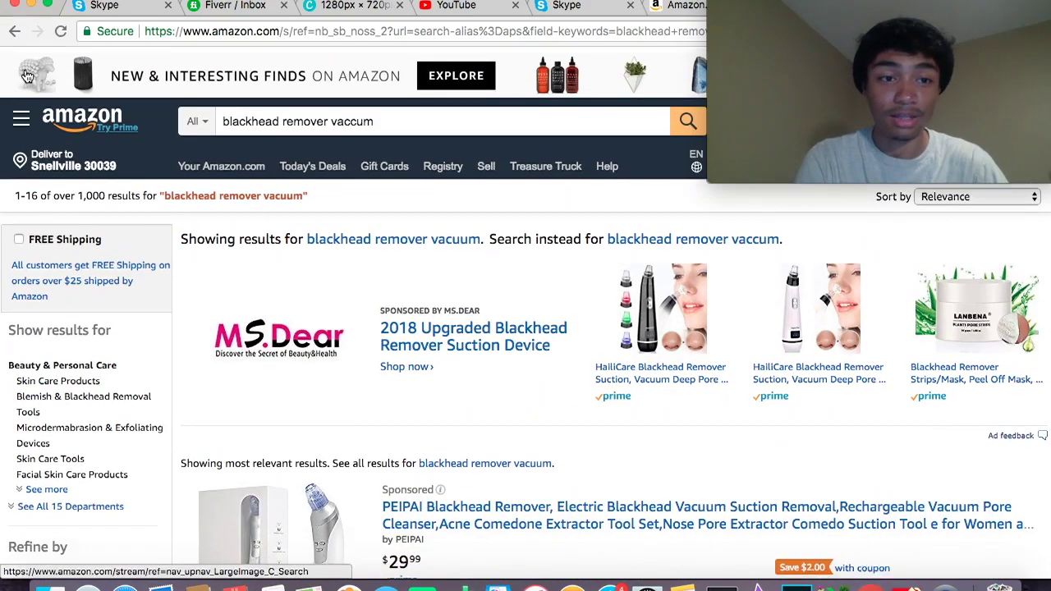
Step: Glance through the products in the Amazon new releases tab and return to the blackhead remover search tab
click(37, 31)
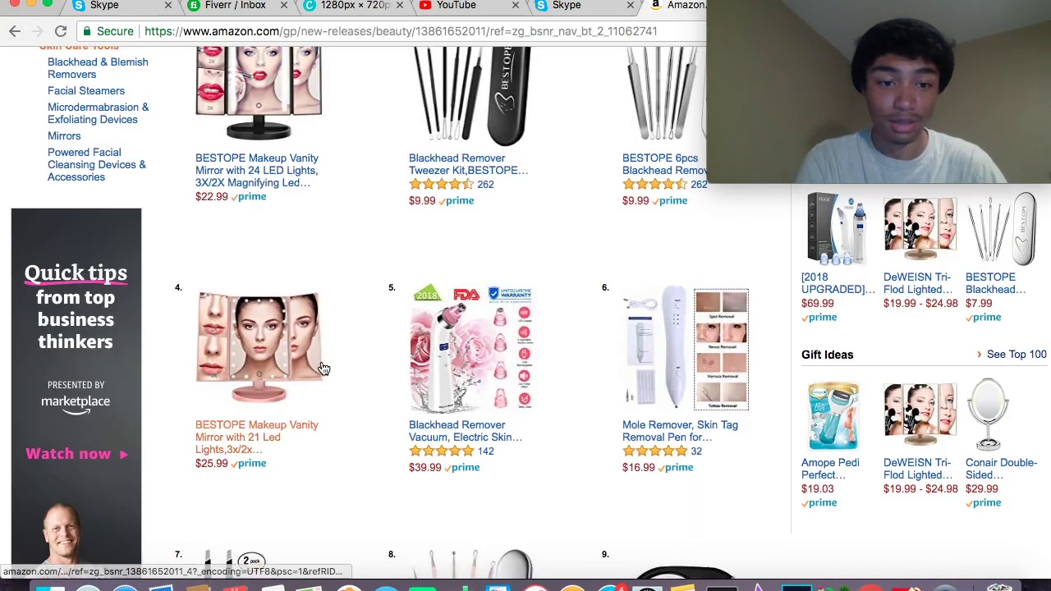
scroll(324, 368, down, 3)
scroll(325, 368, up, 1)
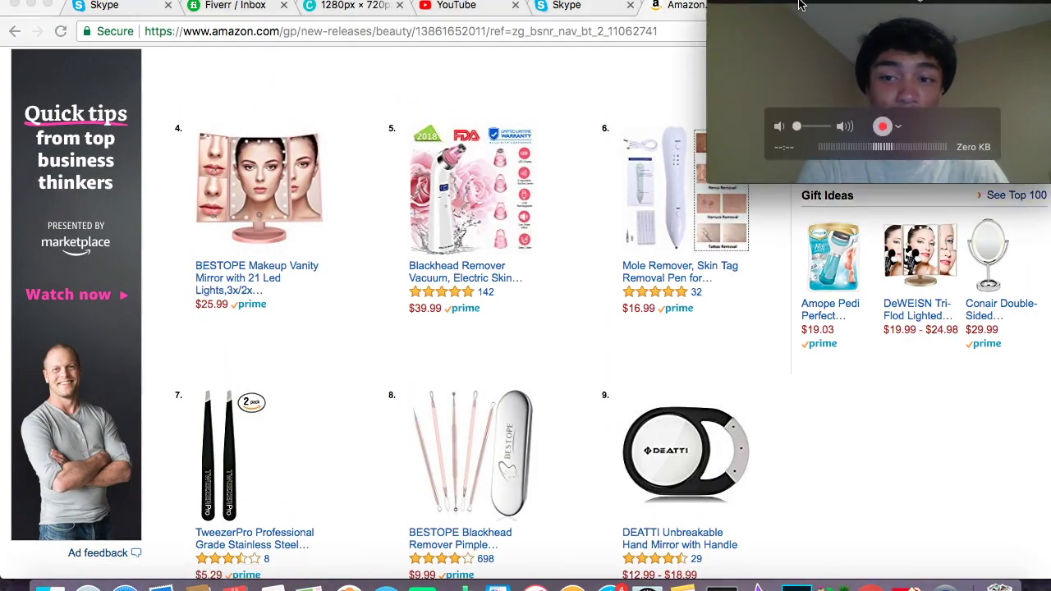
drag(799, 4, 411, 4)
click(770, 12)
Step: Open the sponsored Abandship pore vacuum listing from the search results and check its product description
scroll(566, 403, down, 8)
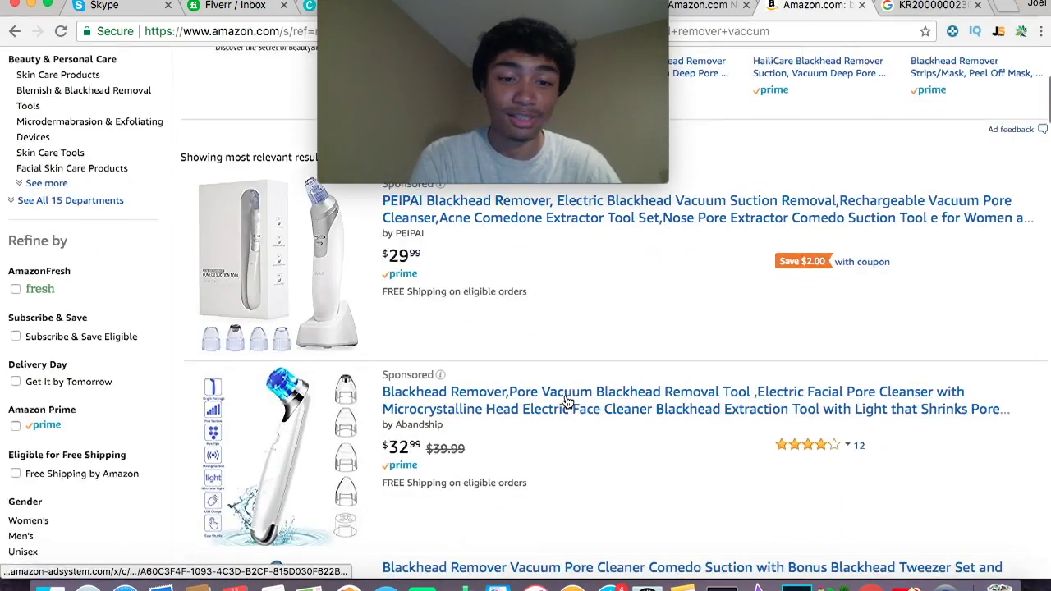
scroll(566, 402, up, 2)
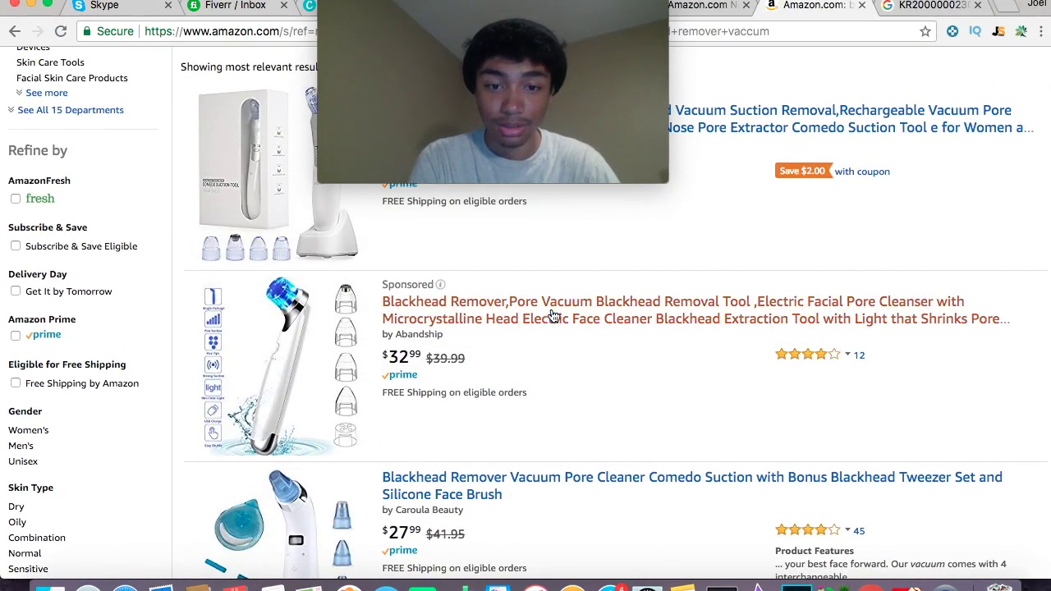
click(552, 318)
scroll(404, 351, down, 10)
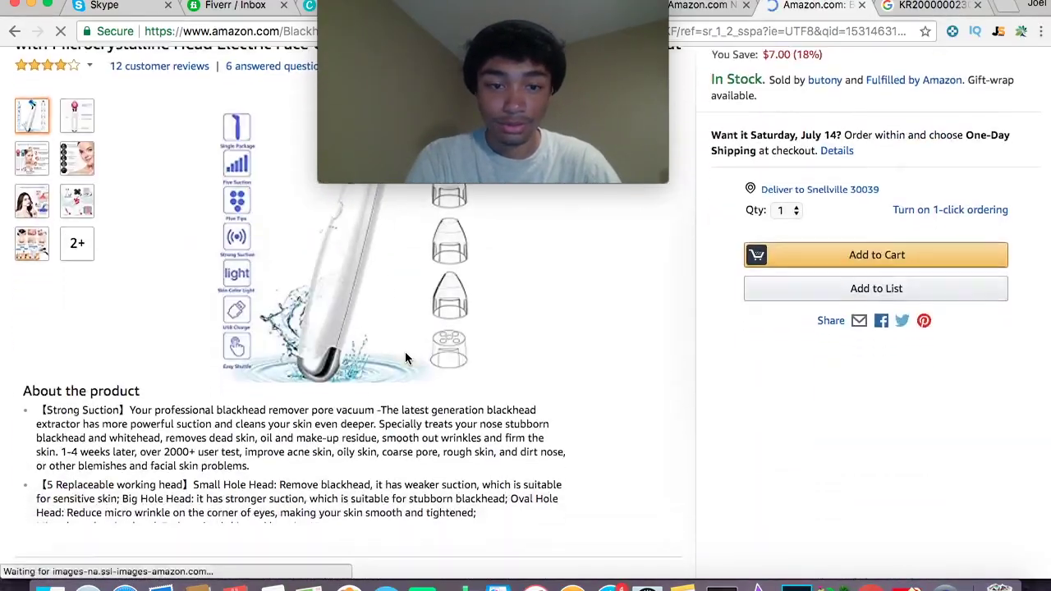
Step: Look through the listing's frequently bought together, sponsored and also-bought products, and return to the search results
scroll(405, 351, up, 8)
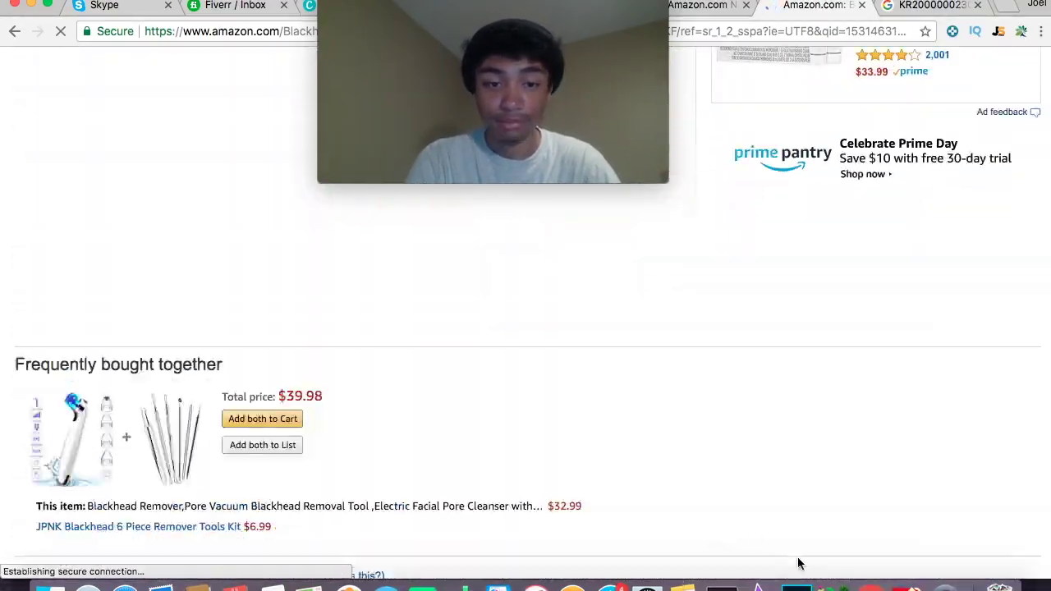
scroll(936, 465, down, 8)
scroll(937, 466, up, 4)
scroll(936, 465, down, 3)
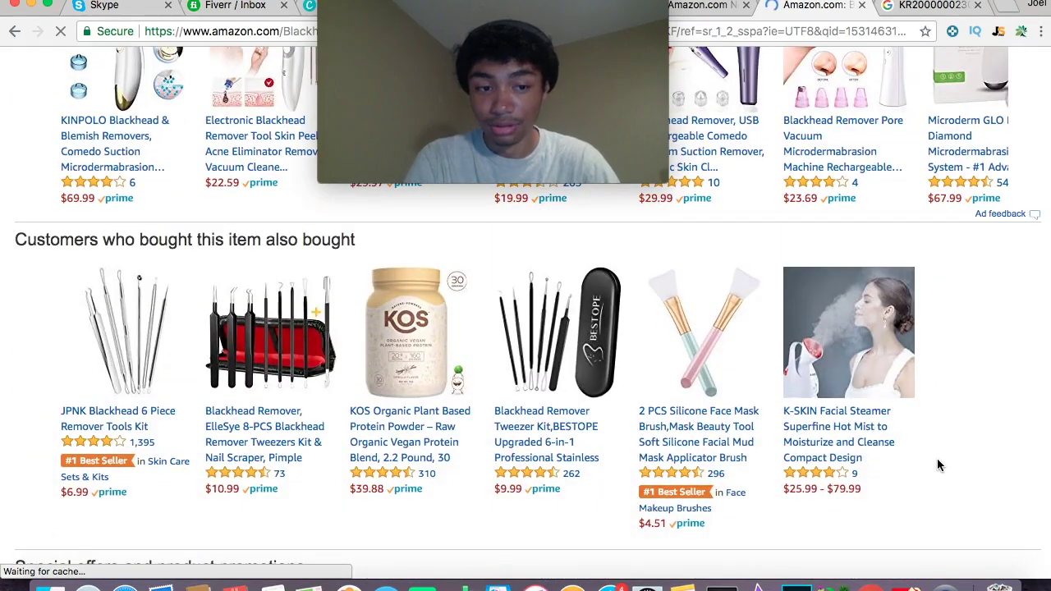
scroll(675, 348, up, 15)
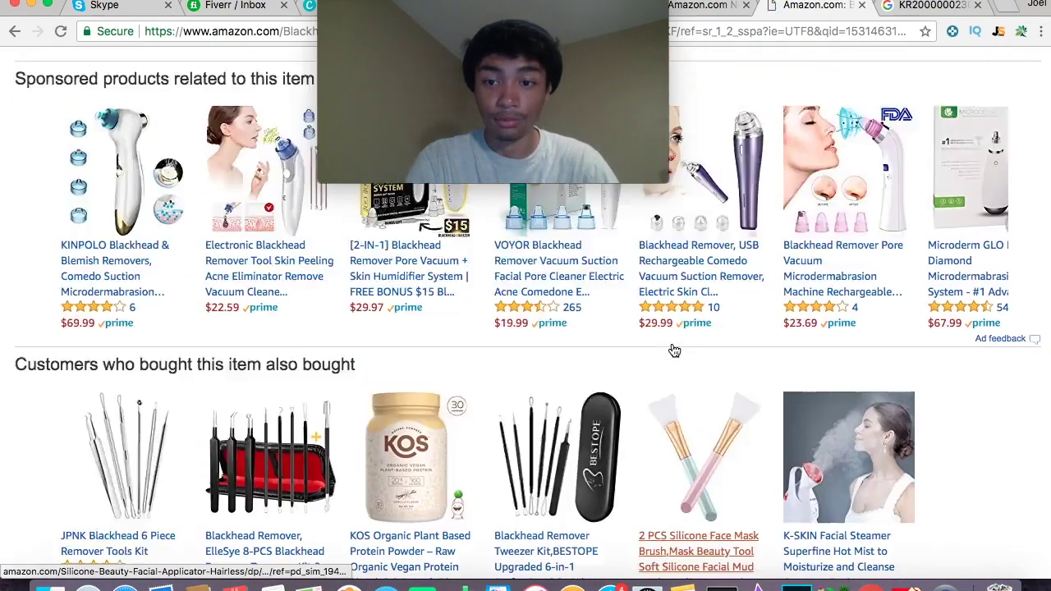
scroll(526, 152, down, 1)
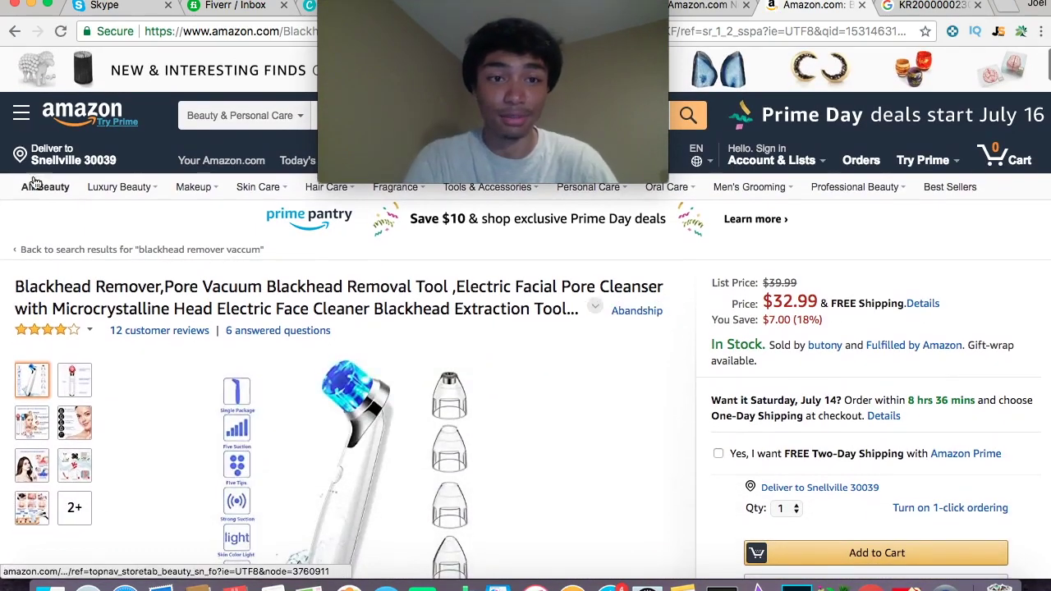
click(16, 30)
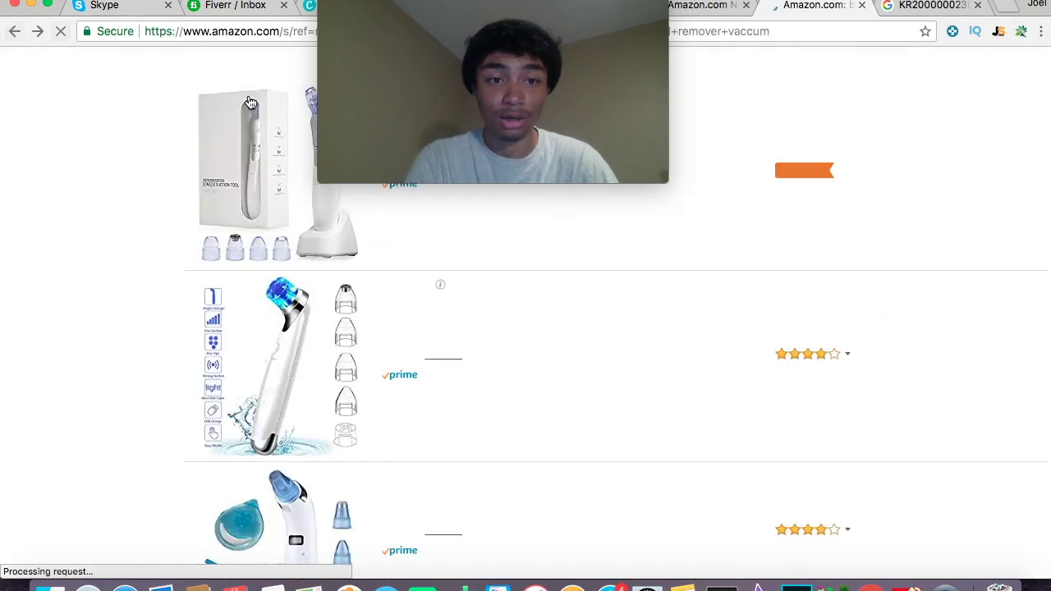
drag(416, 40, 439, 40)
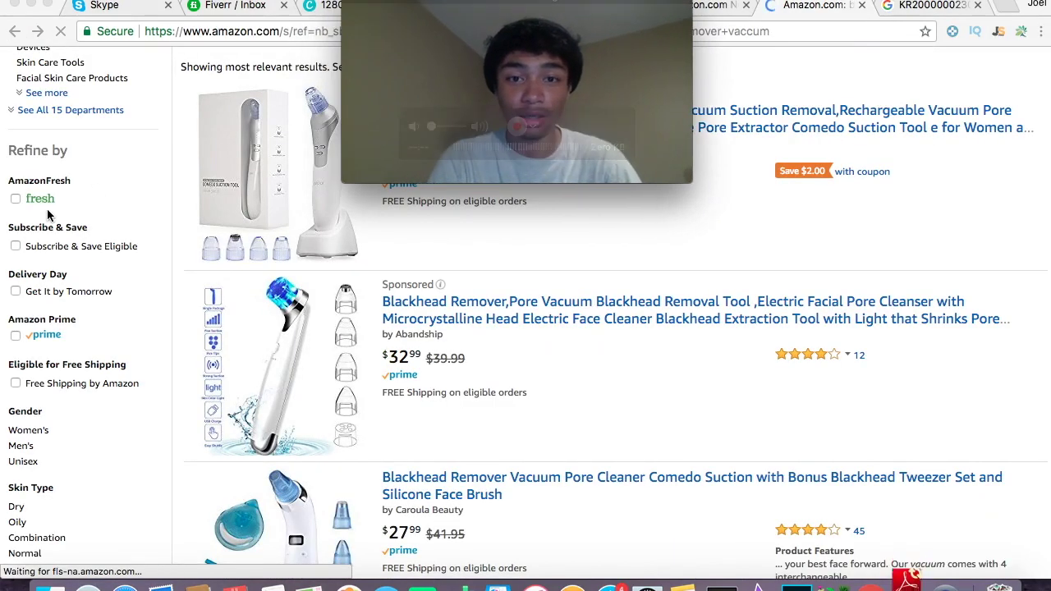